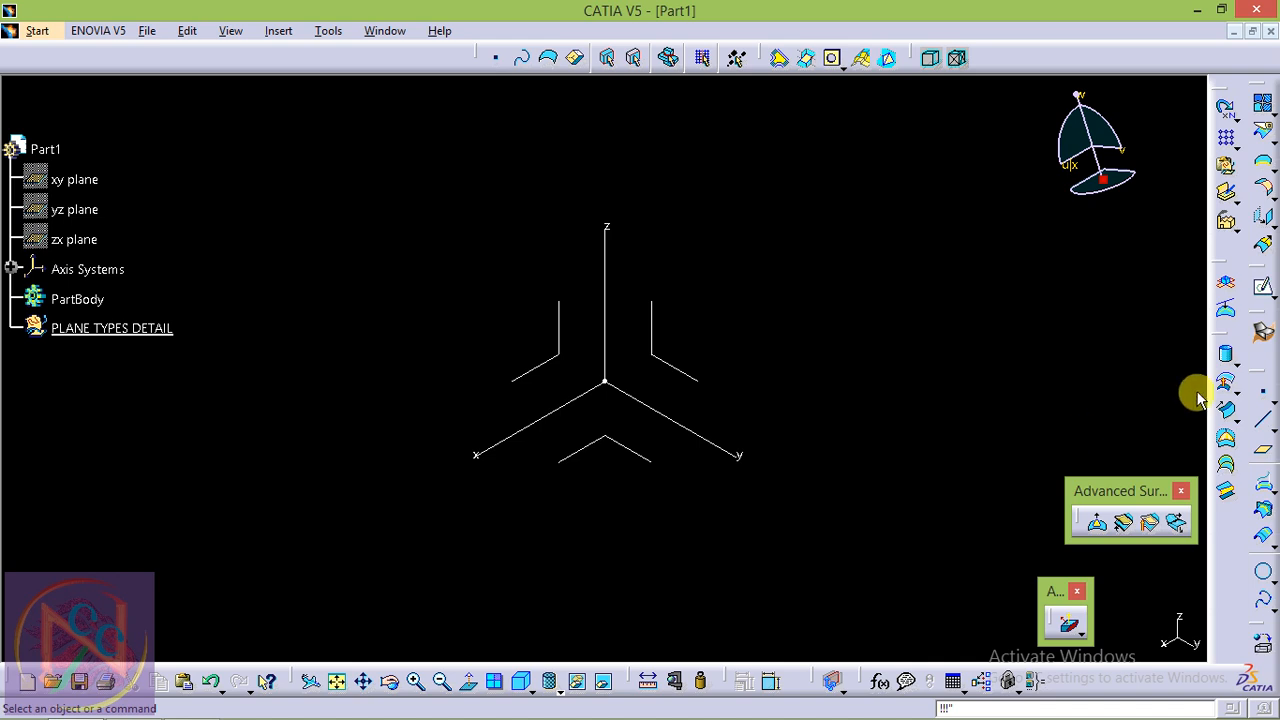
left_click(1262, 332)
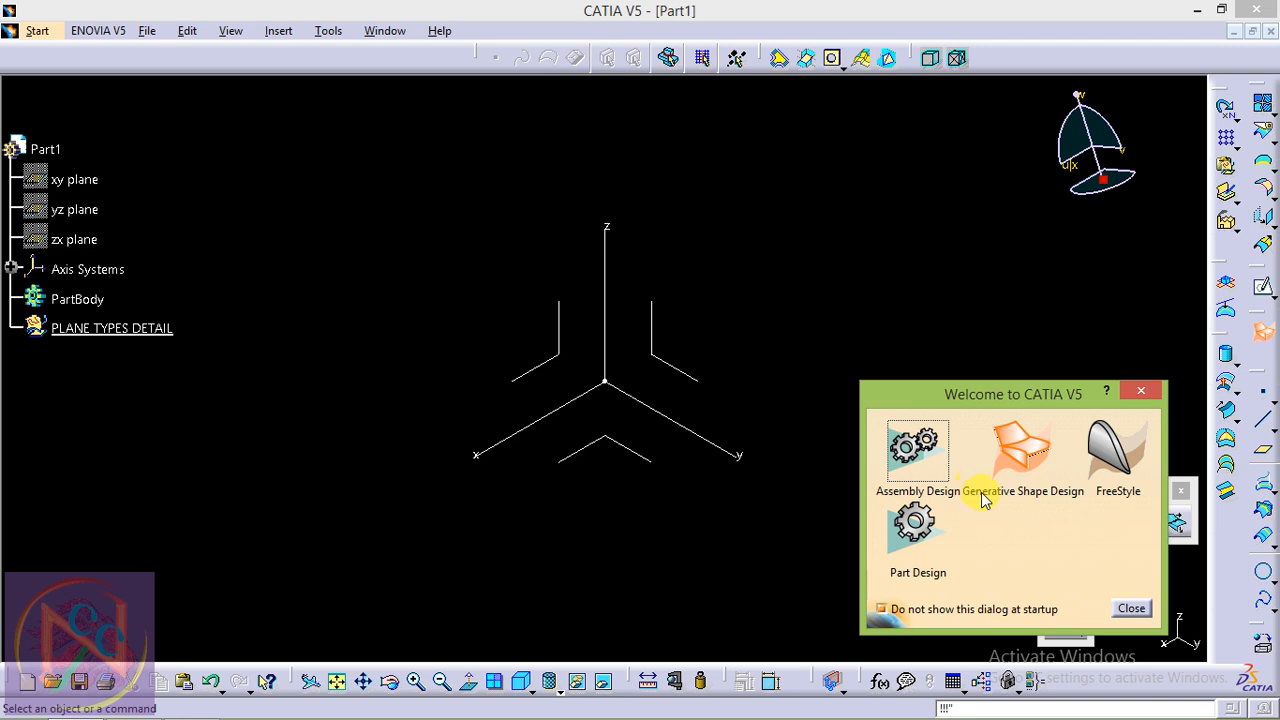
left_click(1141, 390)
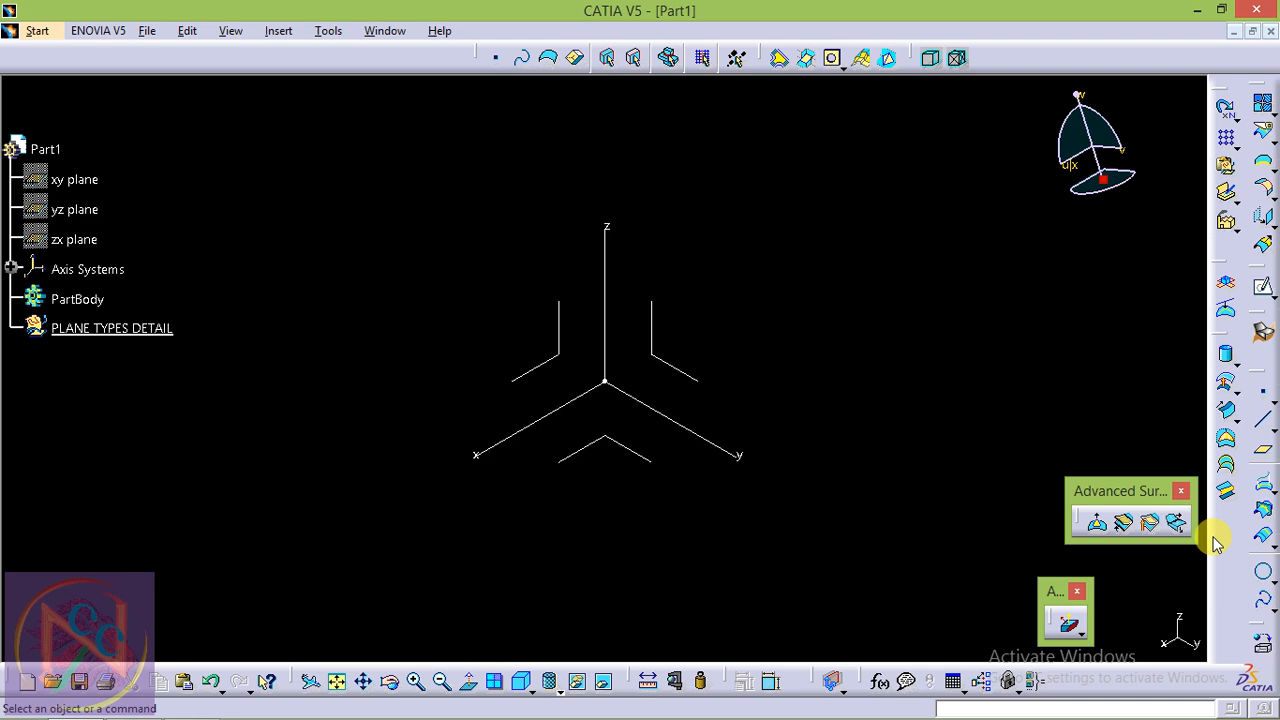
left_click(1266, 459)
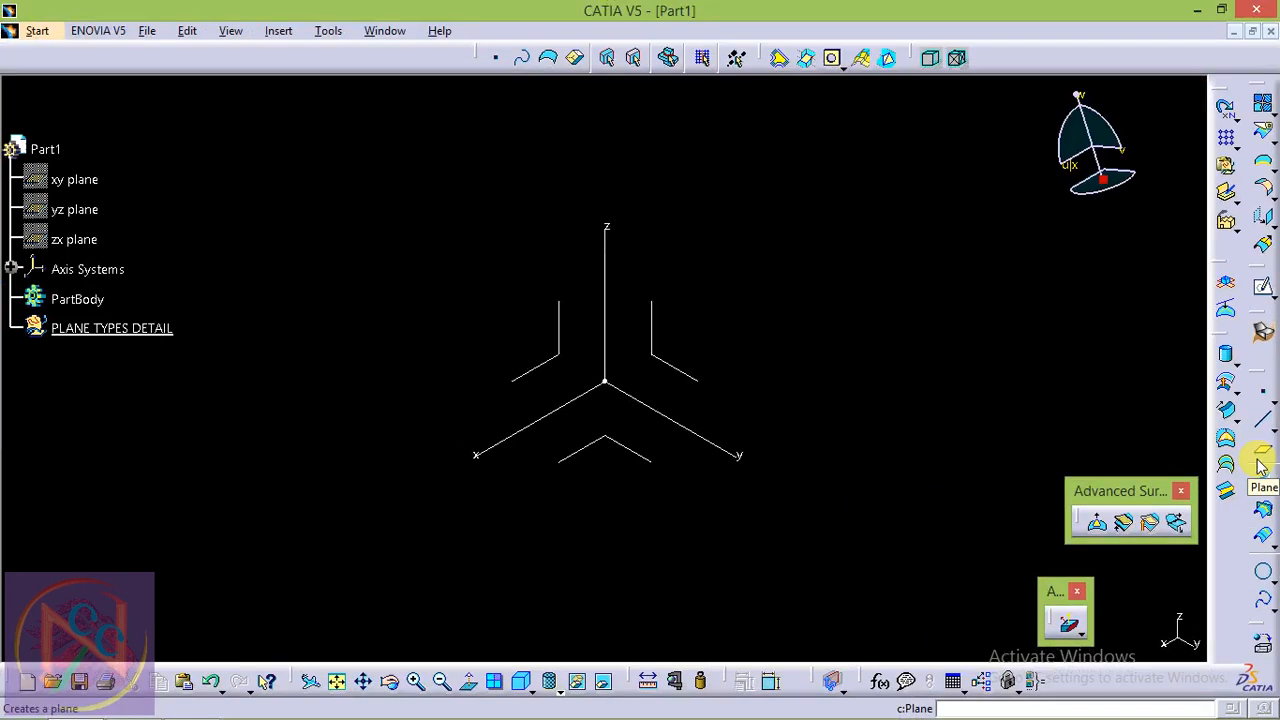
left_click(1259, 460)
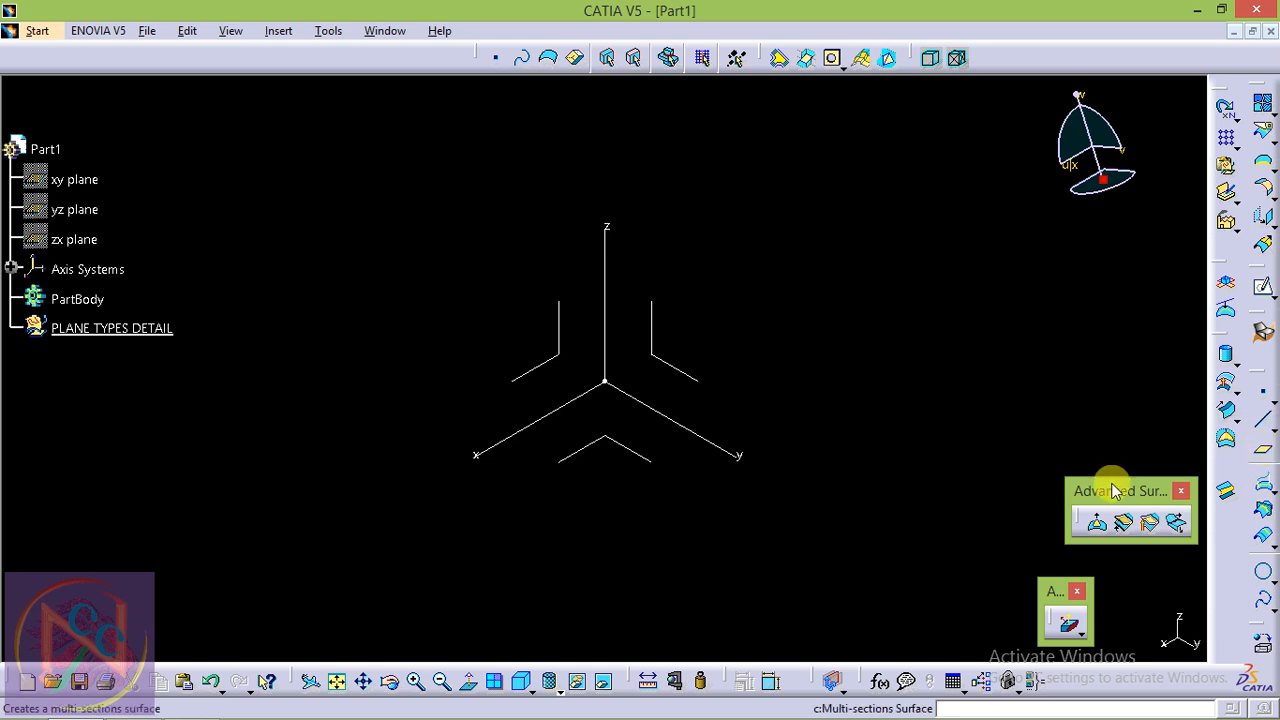
Create a plane of type Offset from plane, 50 mm from the axis system's YZ plane along the positive x direction
left_click(1263, 452)
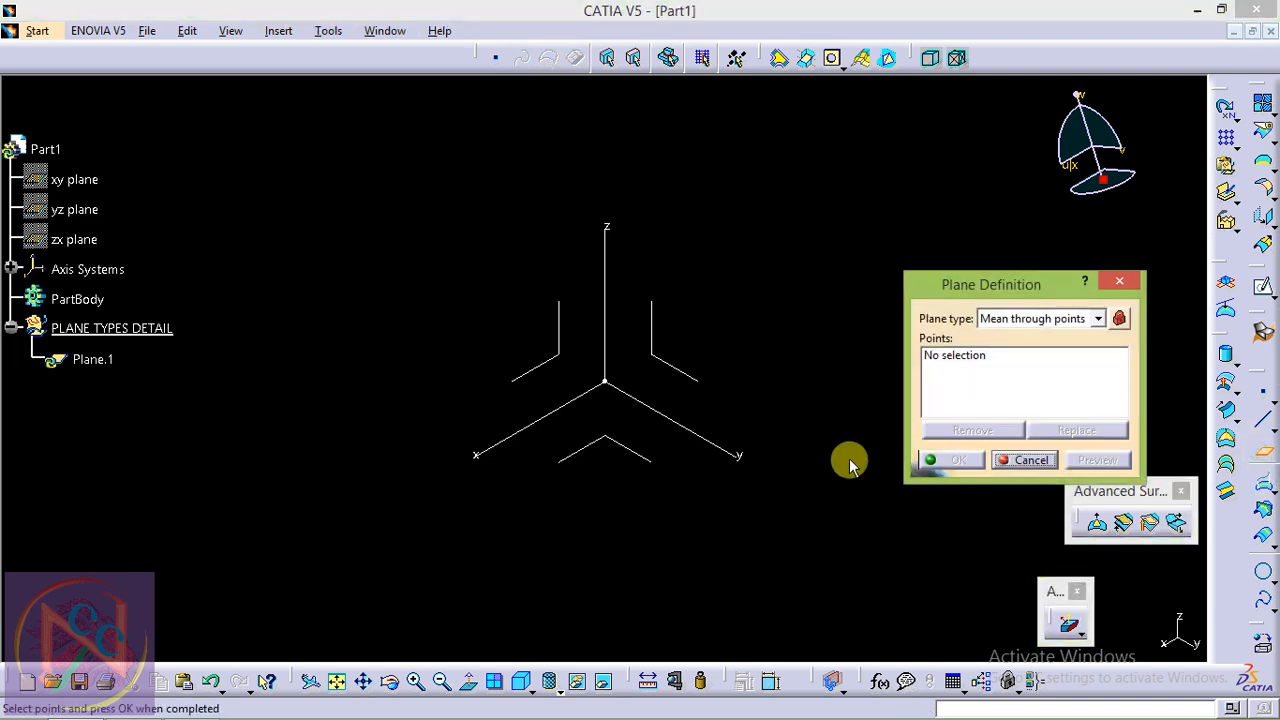
left_click(1033, 318)
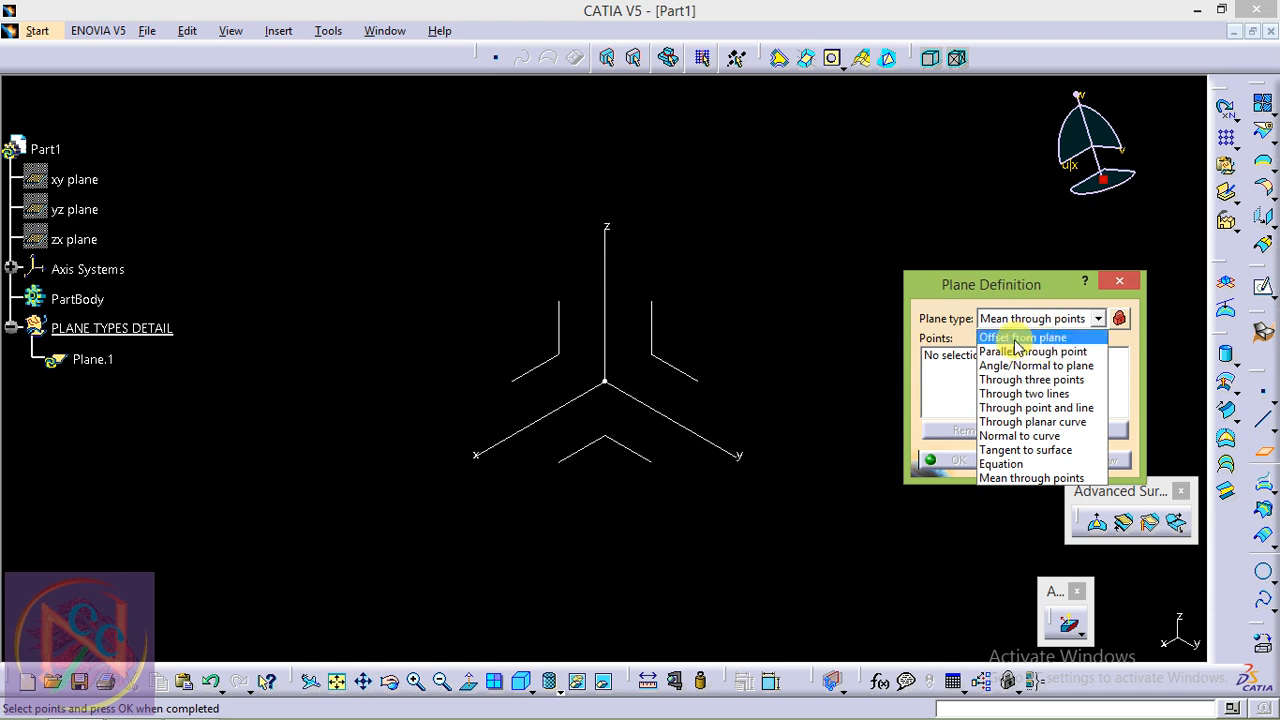
left_click(1017, 340)
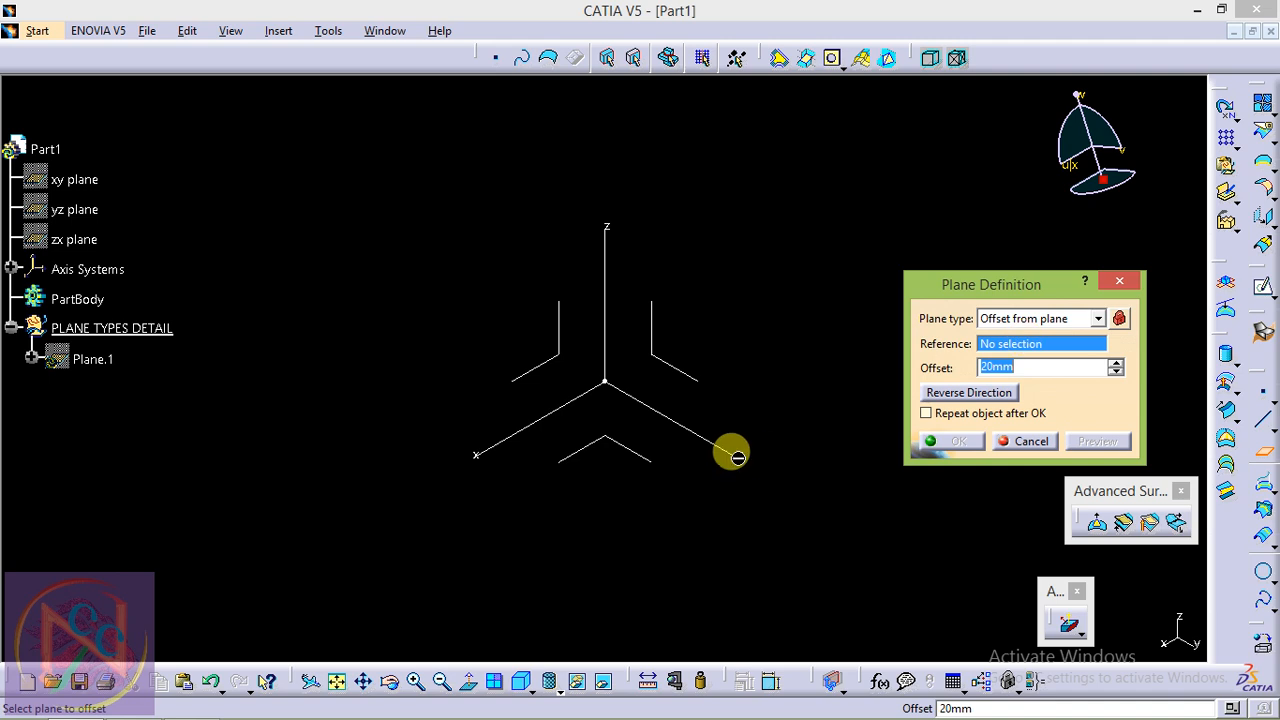
left_click(668, 360)
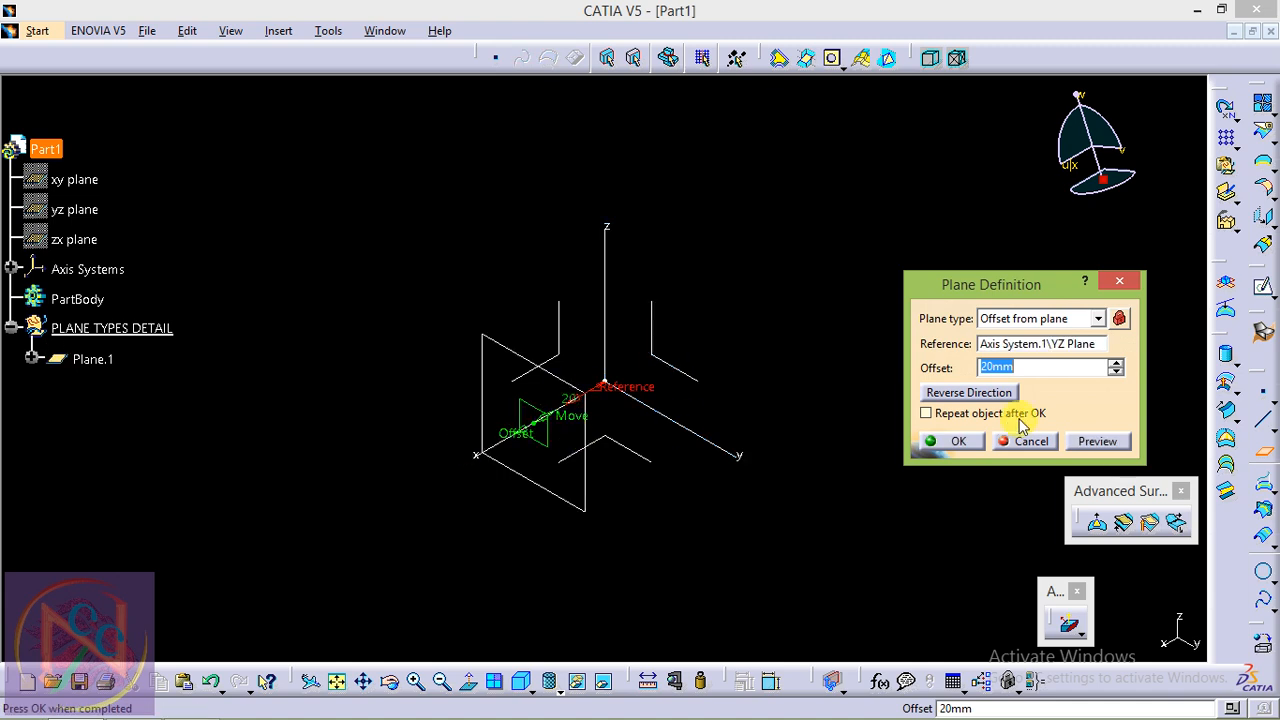
type("50")
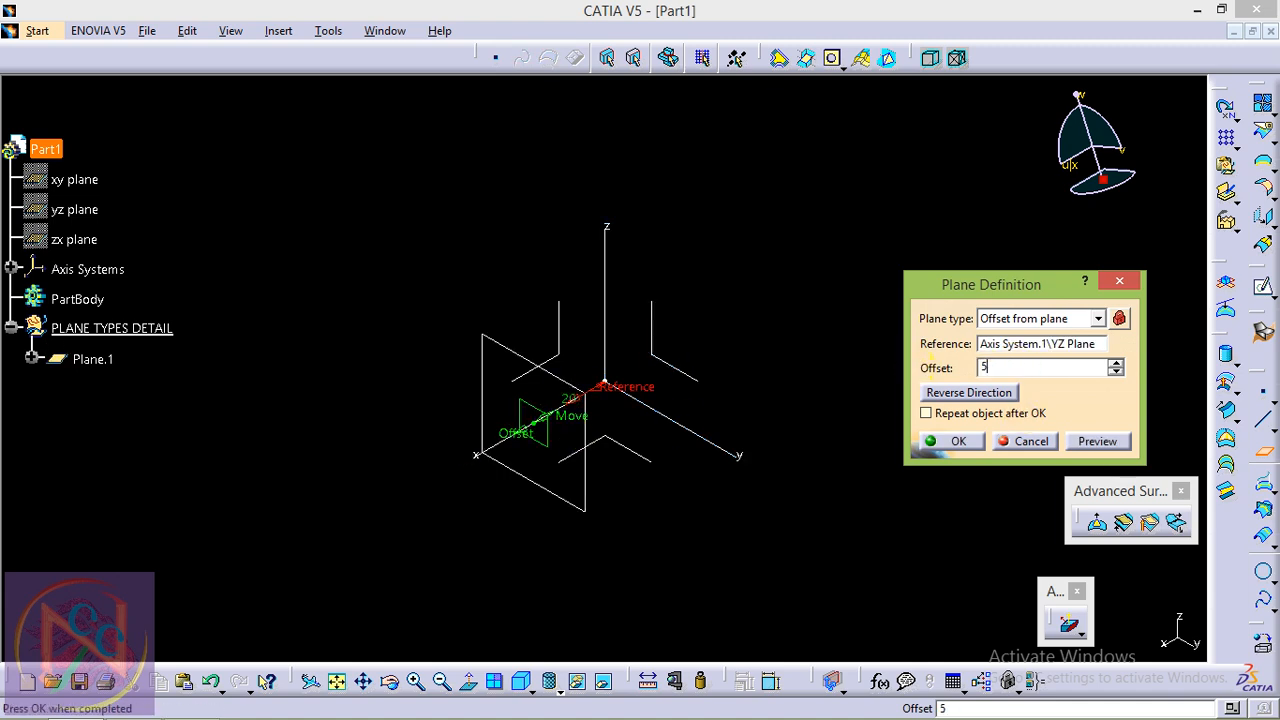
left_click(1090, 442)
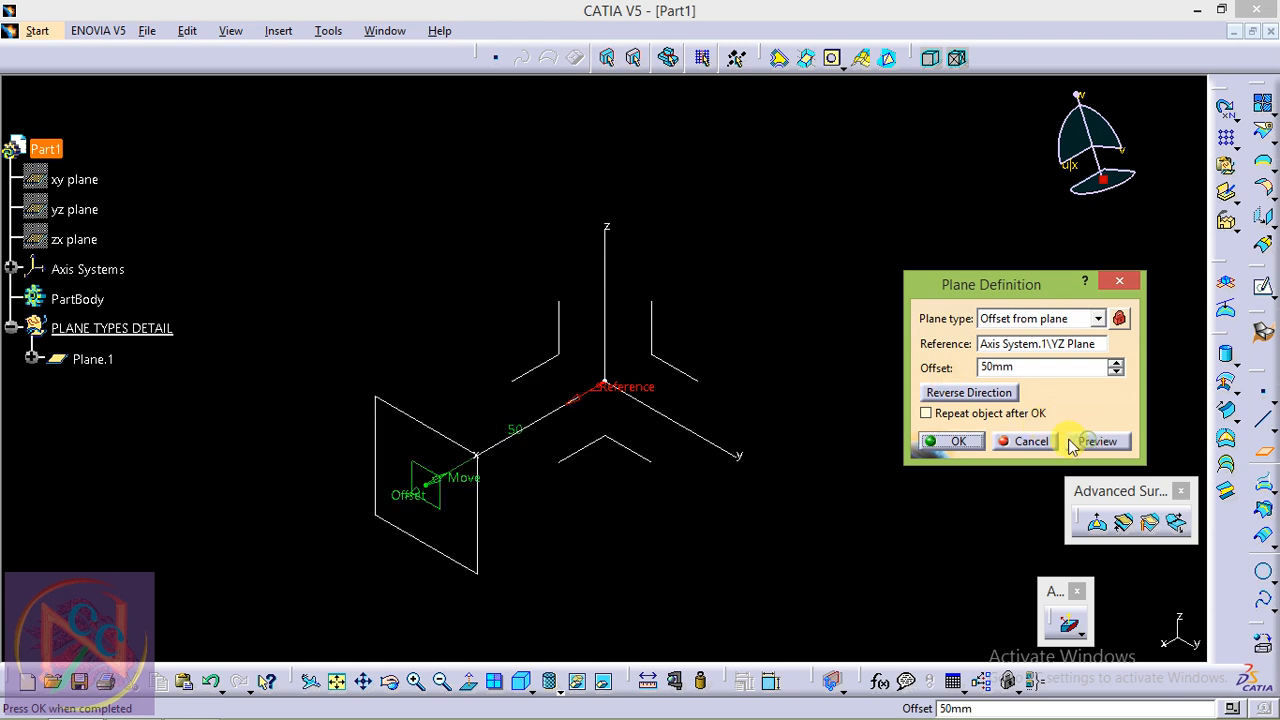
left_click(996, 398)
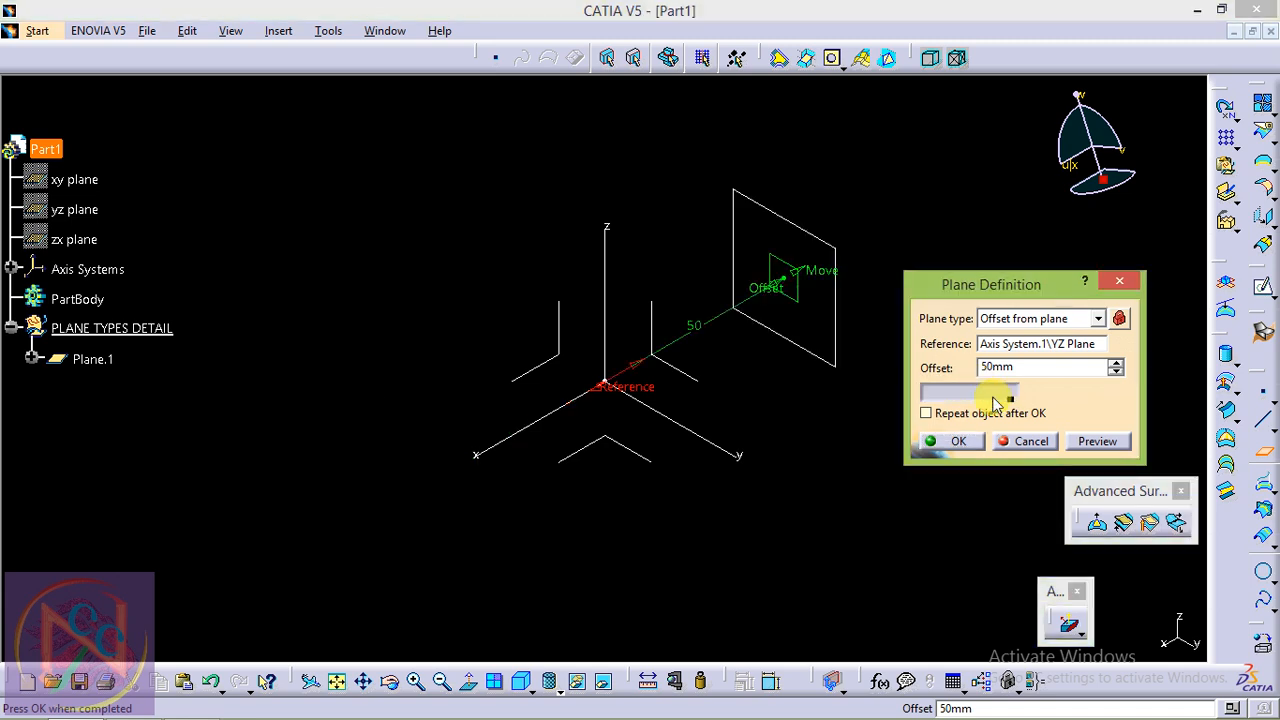
left_click(996, 398)
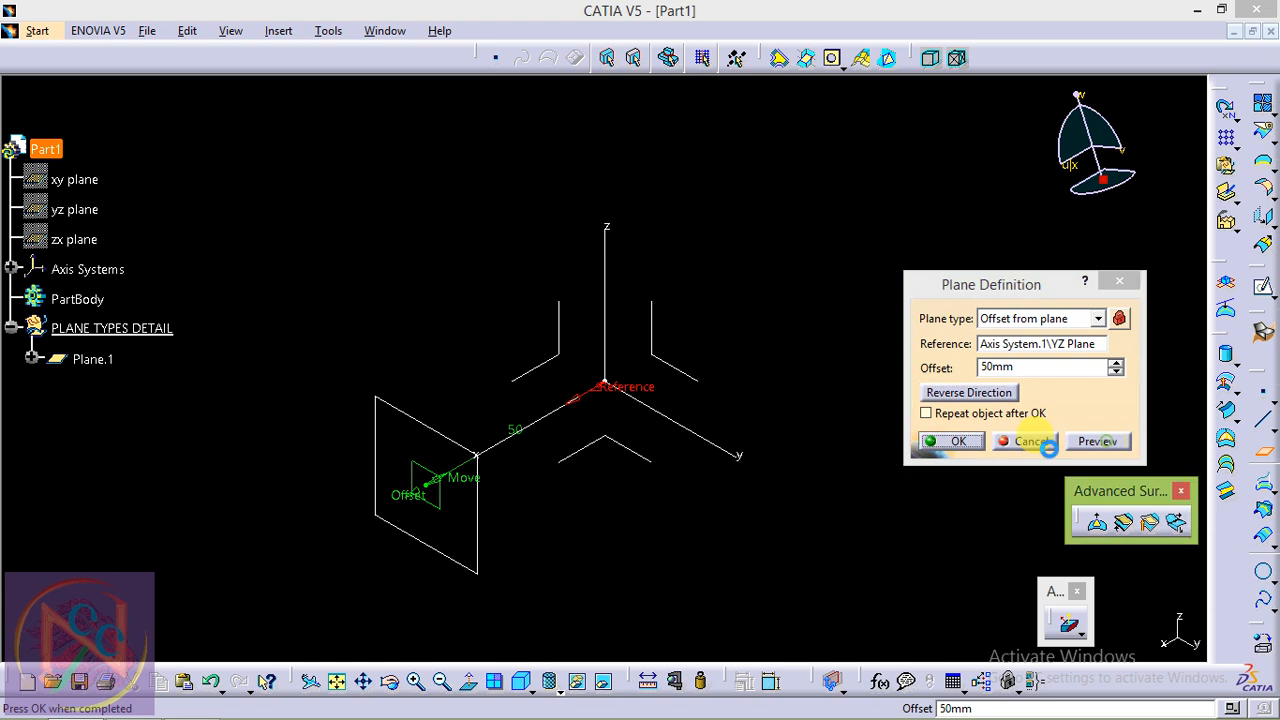
left_click(940, 441)
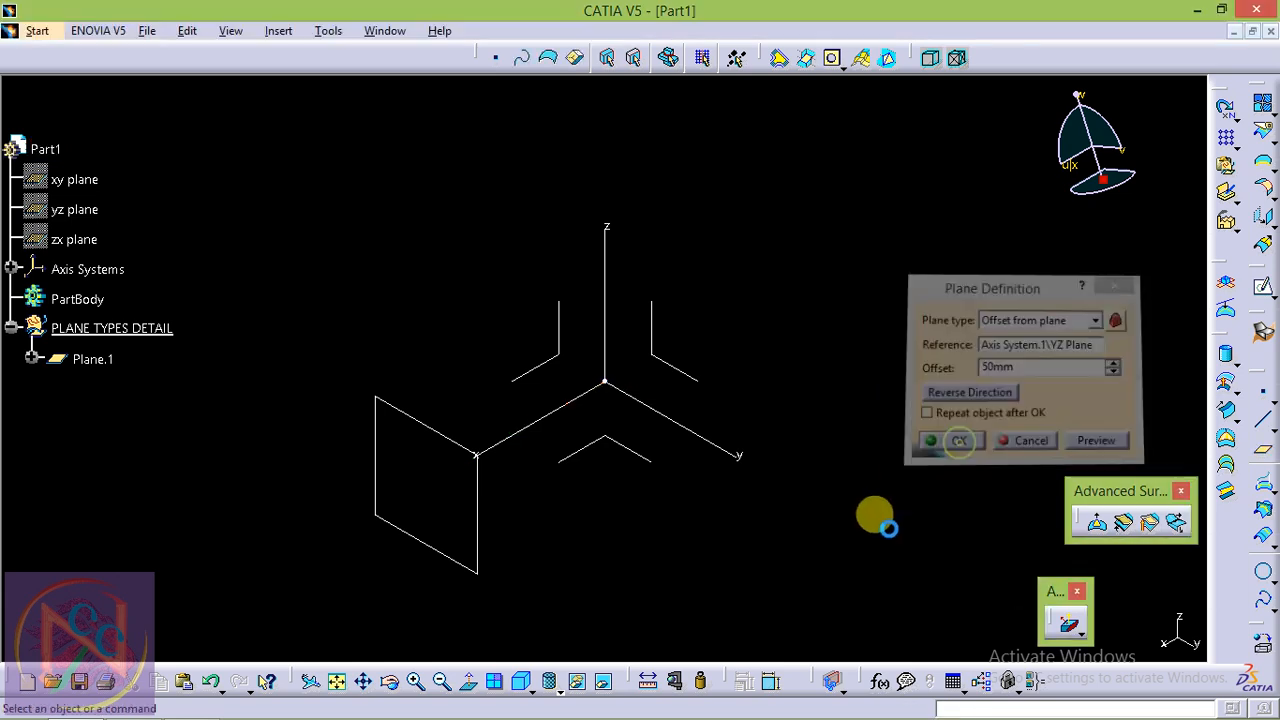
Repeat the offset plane with 3 further instances, without creating them in a new body
double_click(108, 360)
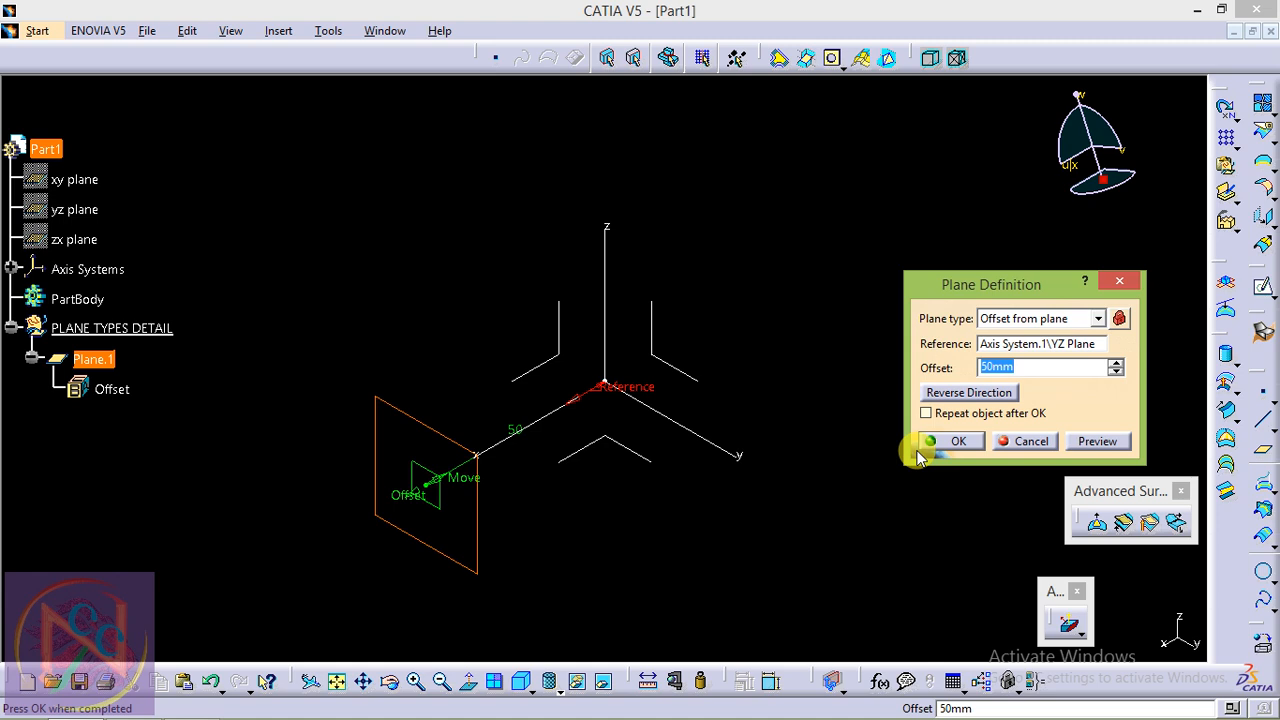
left_click(928, 414)
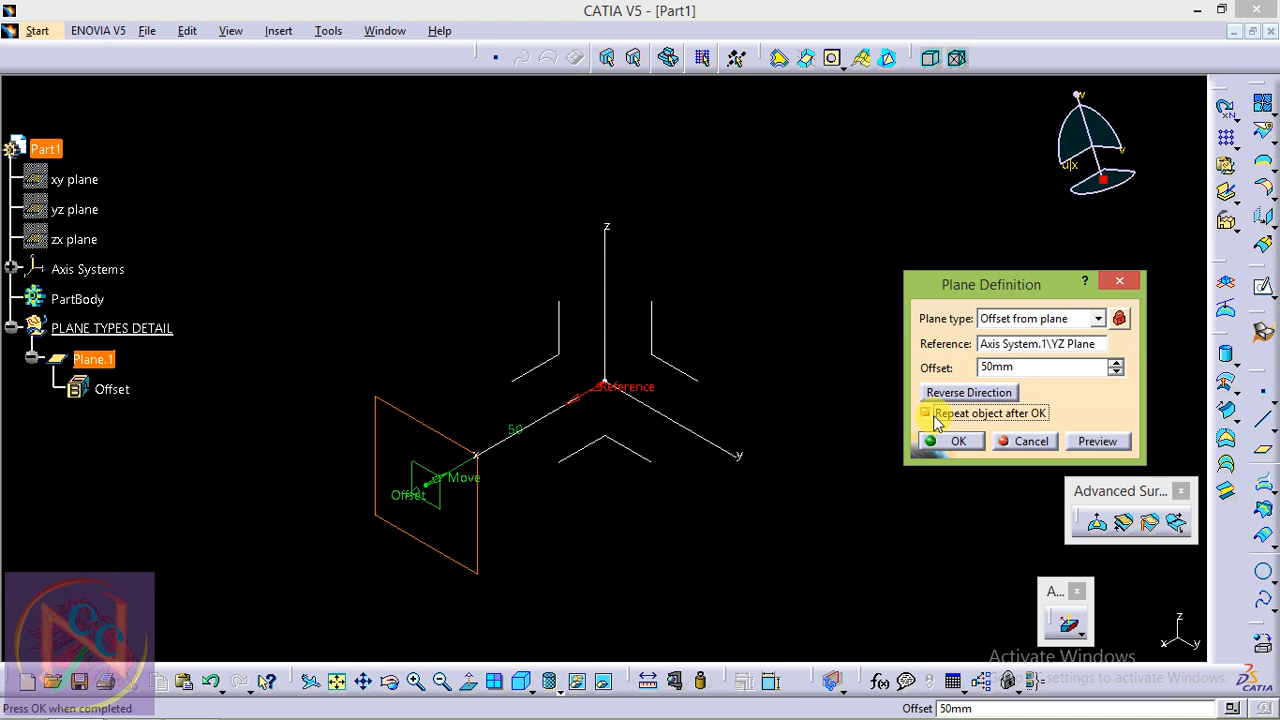
left_click(946, 441)
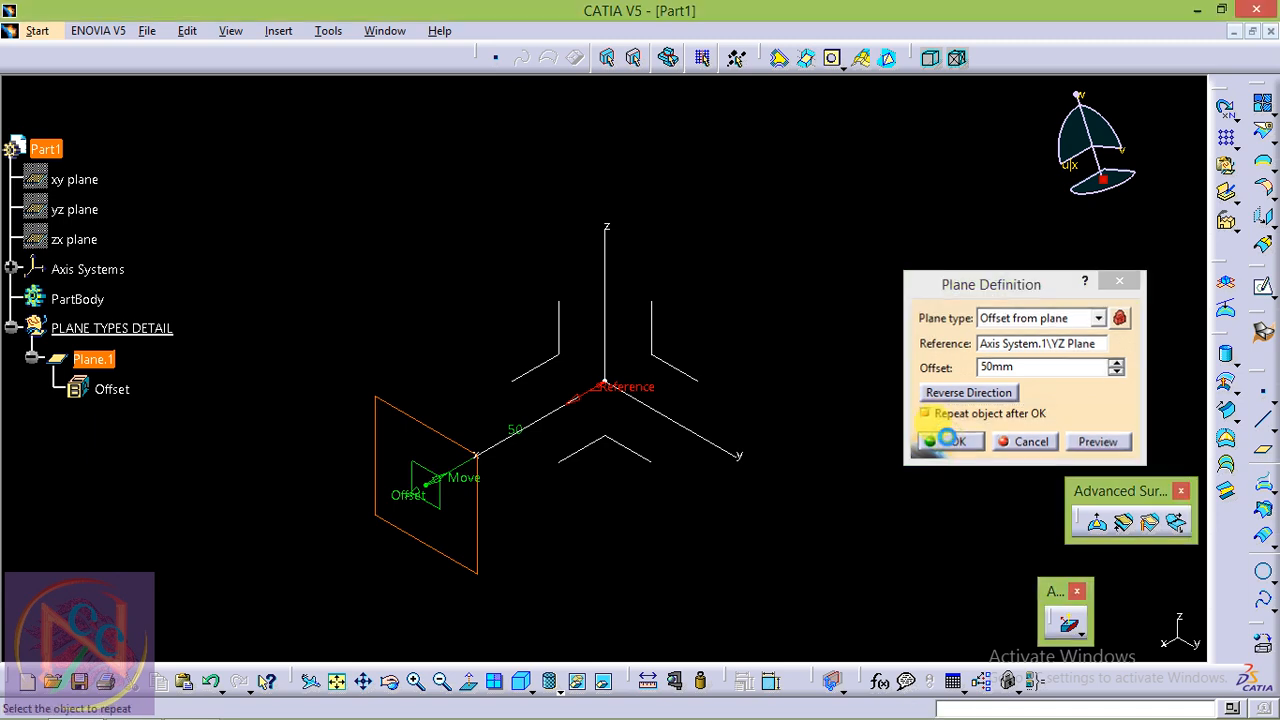
left_click_drag(1097, 535, 1038, 440)
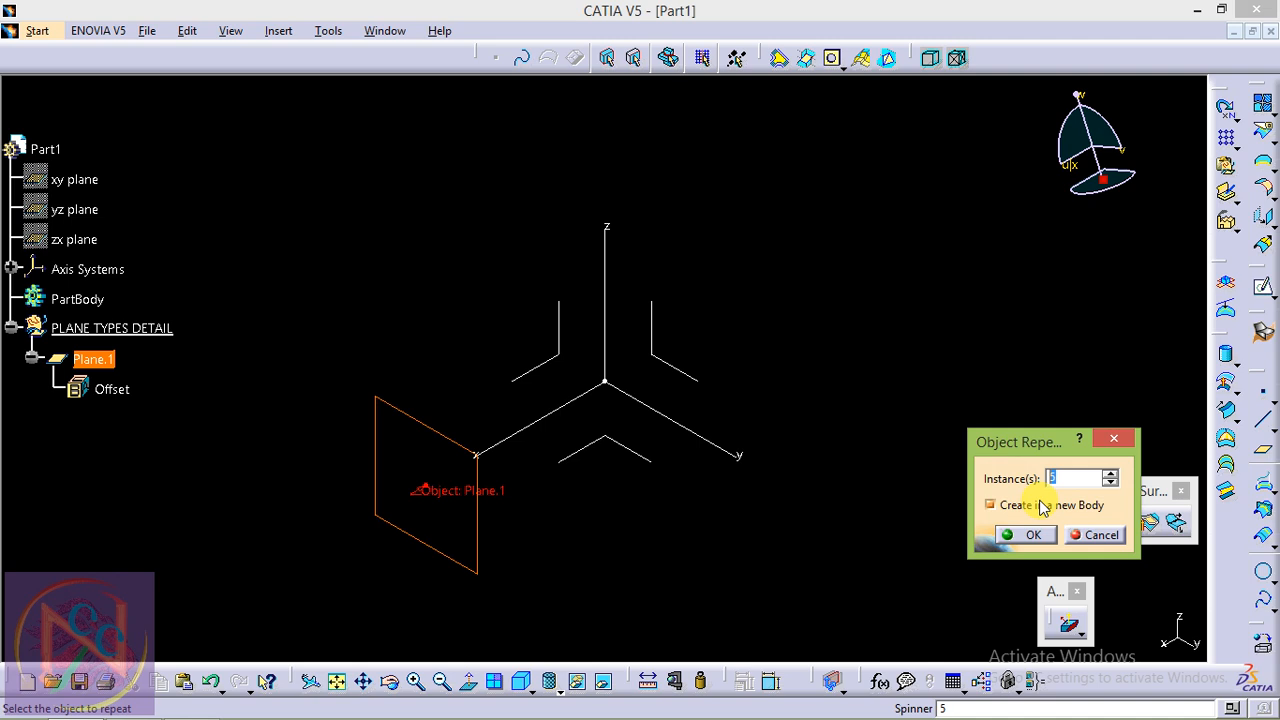
type("3")
left_click(1040, 506)
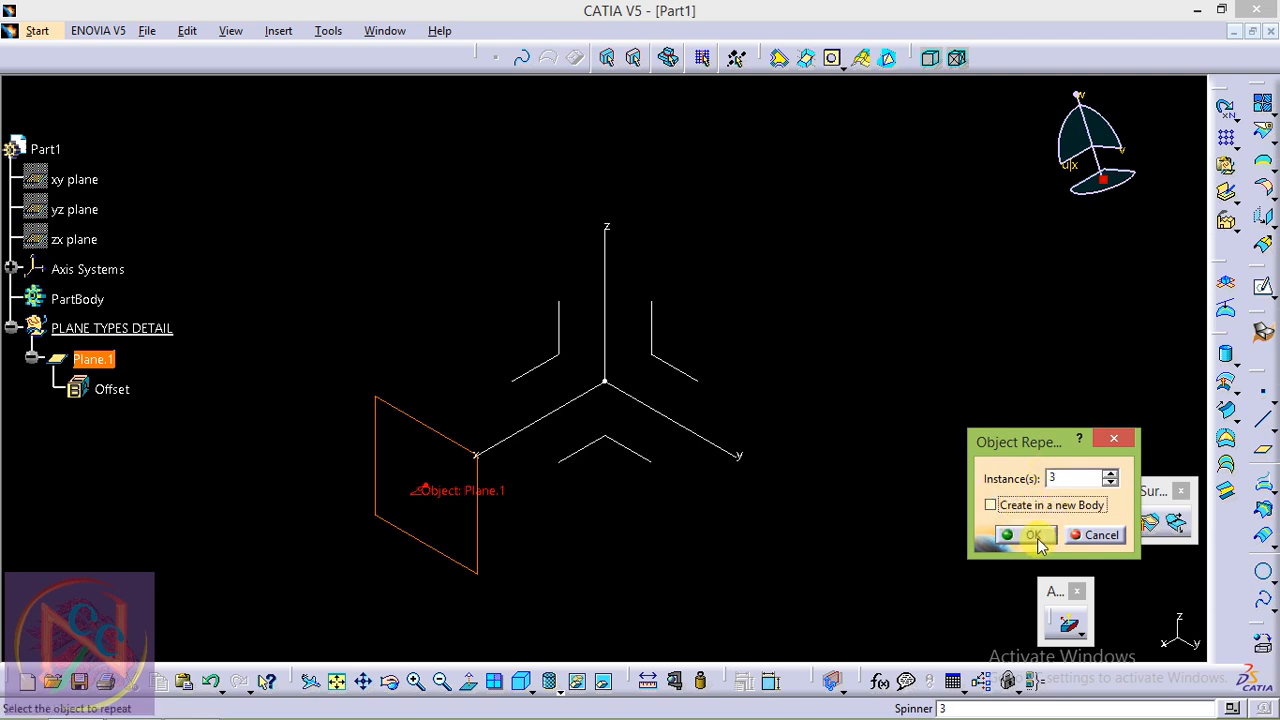
left_click(1028, 534)
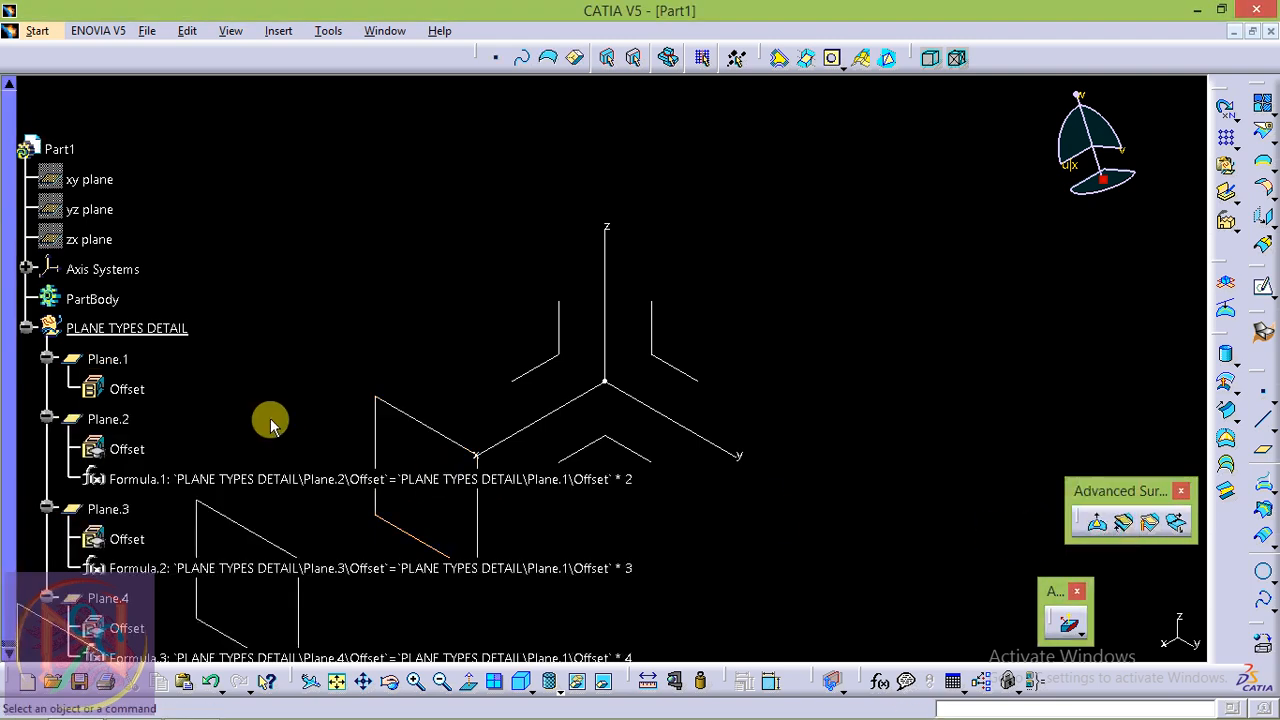
Examine the repeated planes and their offset formulas in the tree, and undo the repetition
scroll(270, 420, "down", 3)
scroll(270, 420, "up", 2)
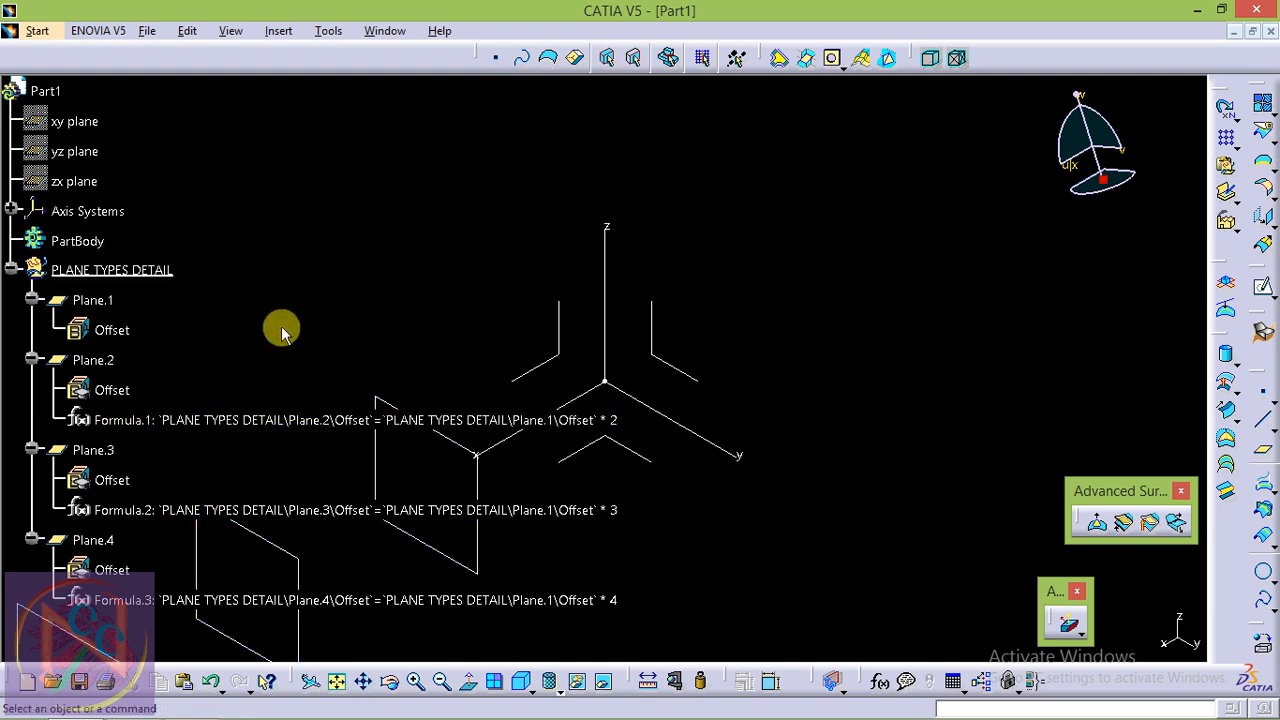
key("ctrl+z")
Repeat the 50 mm offset plane with 5 instances created in a new body
double_click(100, 300)
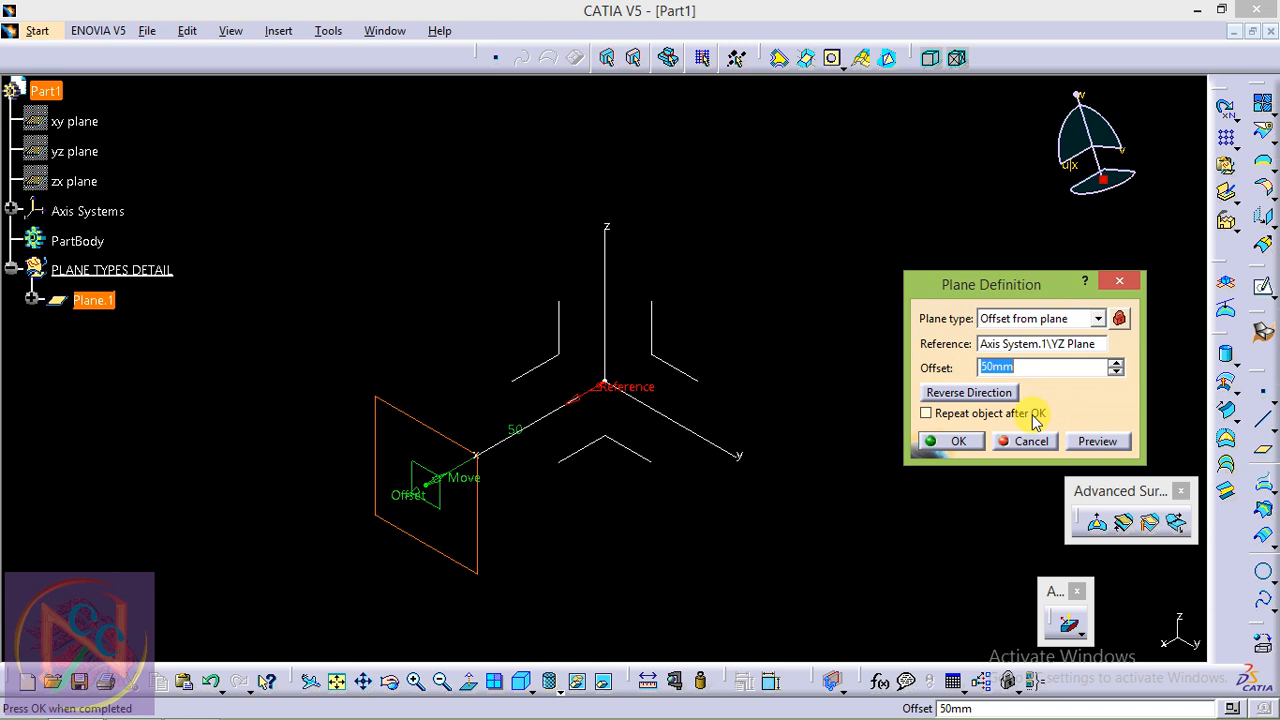
left_click(958, 418)
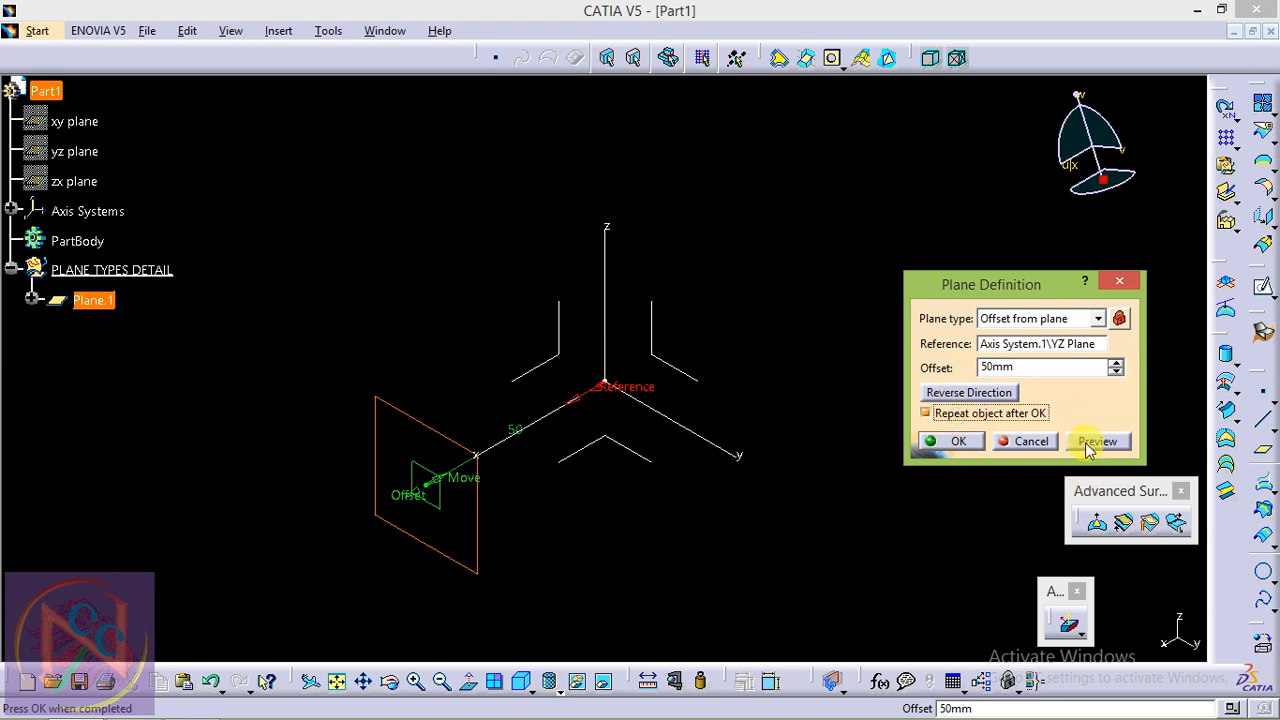
left_click(948, 439)
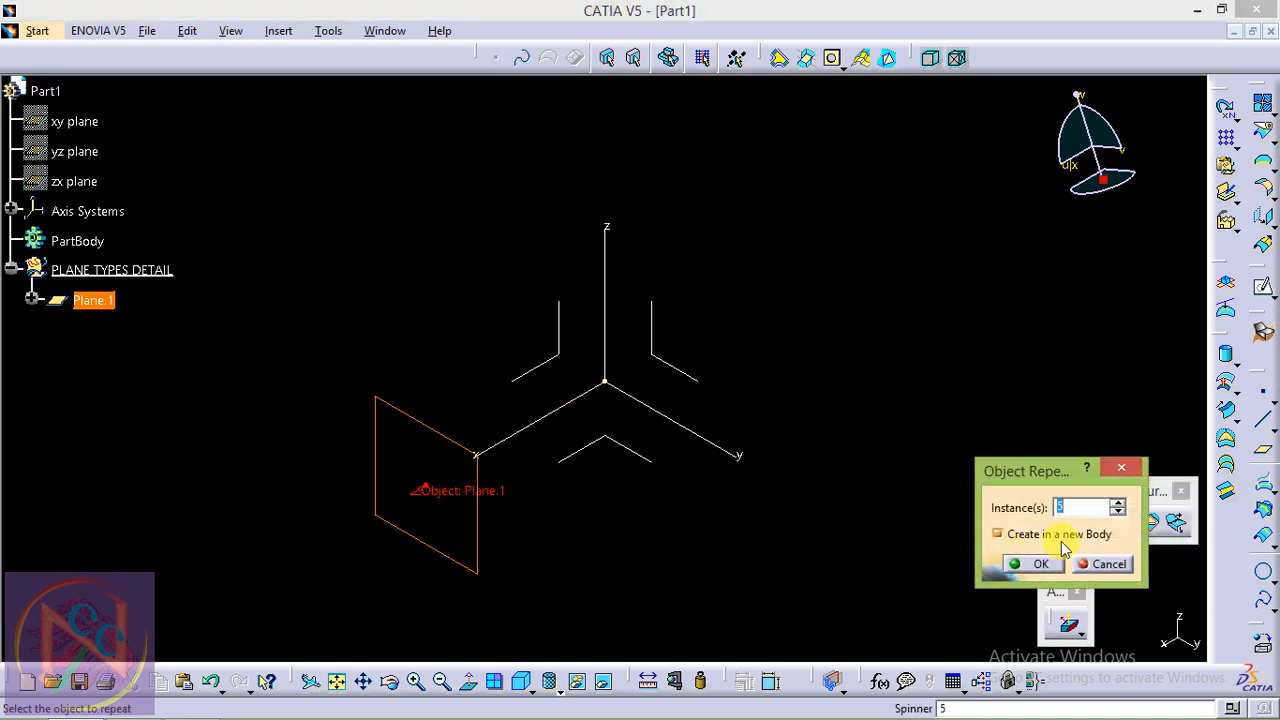
left_click(1042, 564)
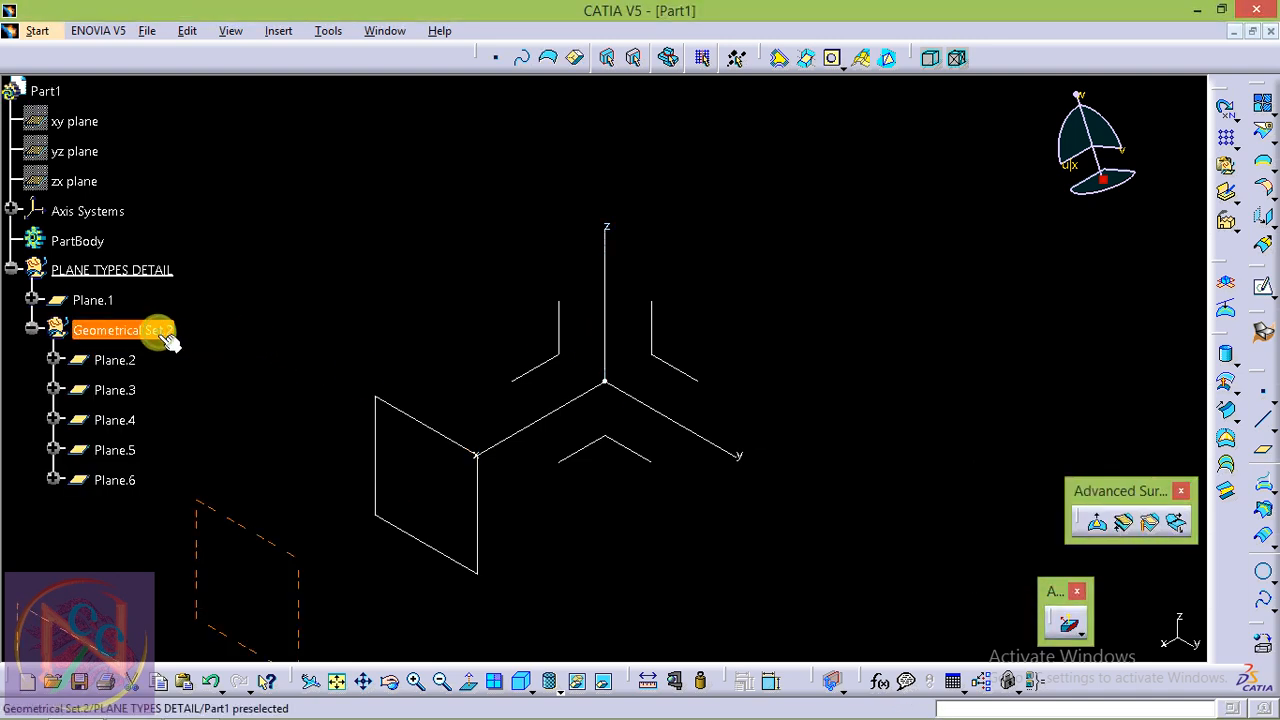
Inspect the five repeated planes in the new geometrical set and delete that set
left_click(157, 334)
middle_click_drag(303, 317, 360, 430)
middle_click_drag(280, 371, 496, 318)
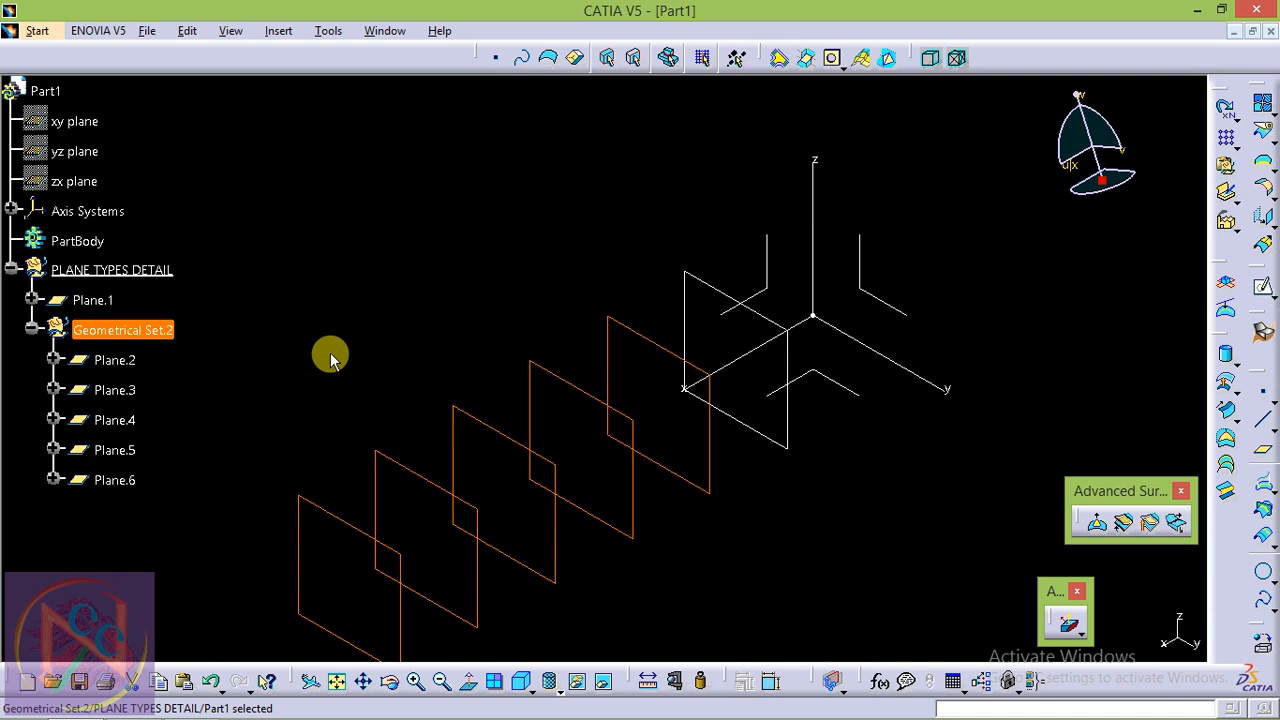
left_click(354, 309)
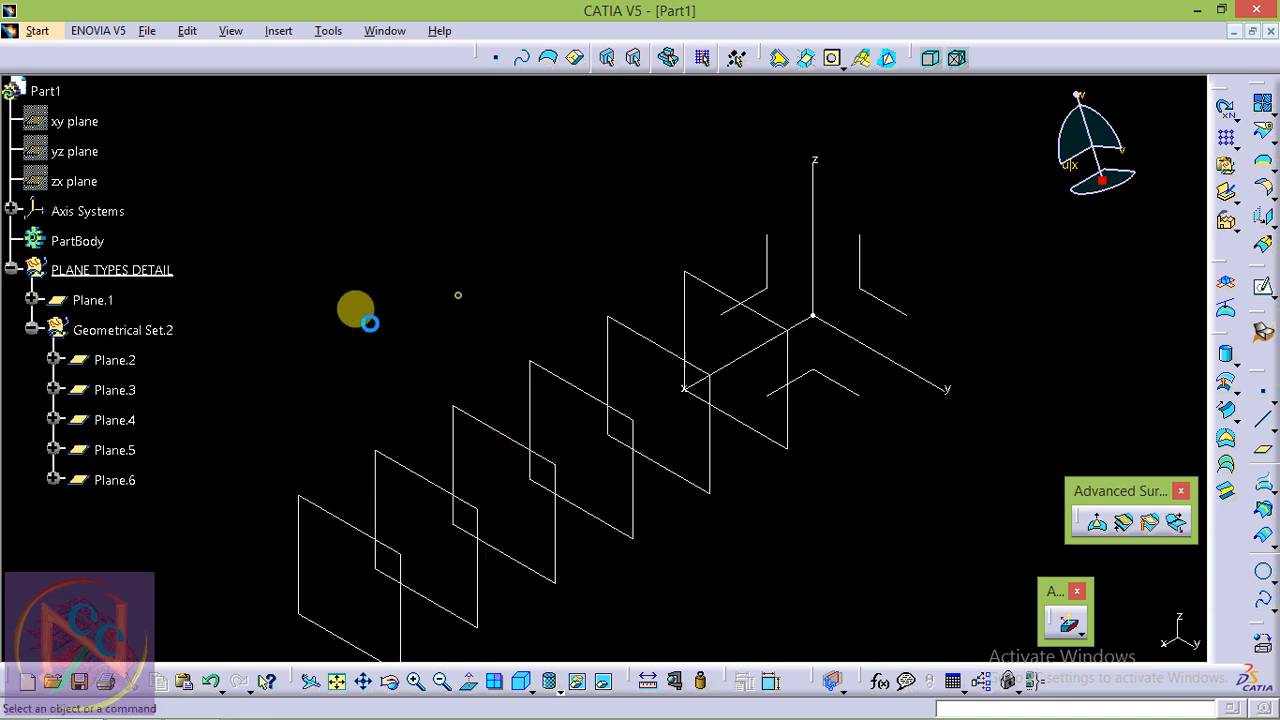
left_click(141, 333)
left_click(360, 352)
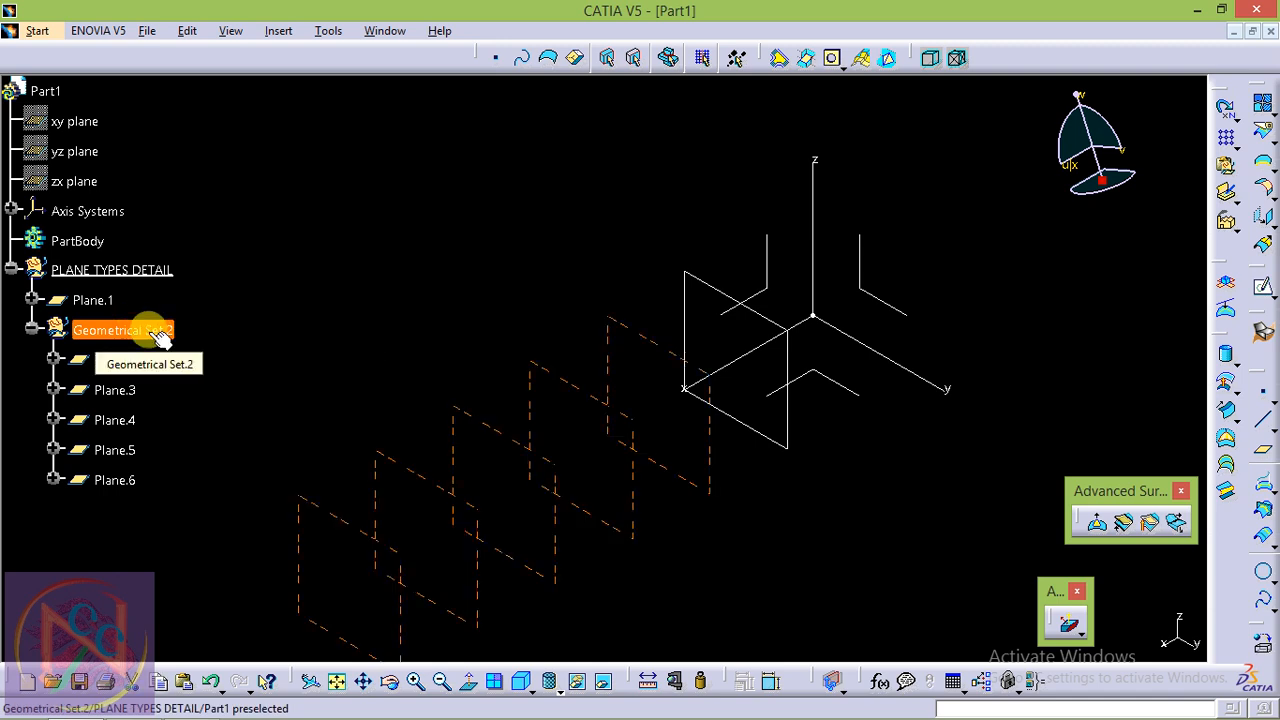
left_click(158, 336)
key("Delete")
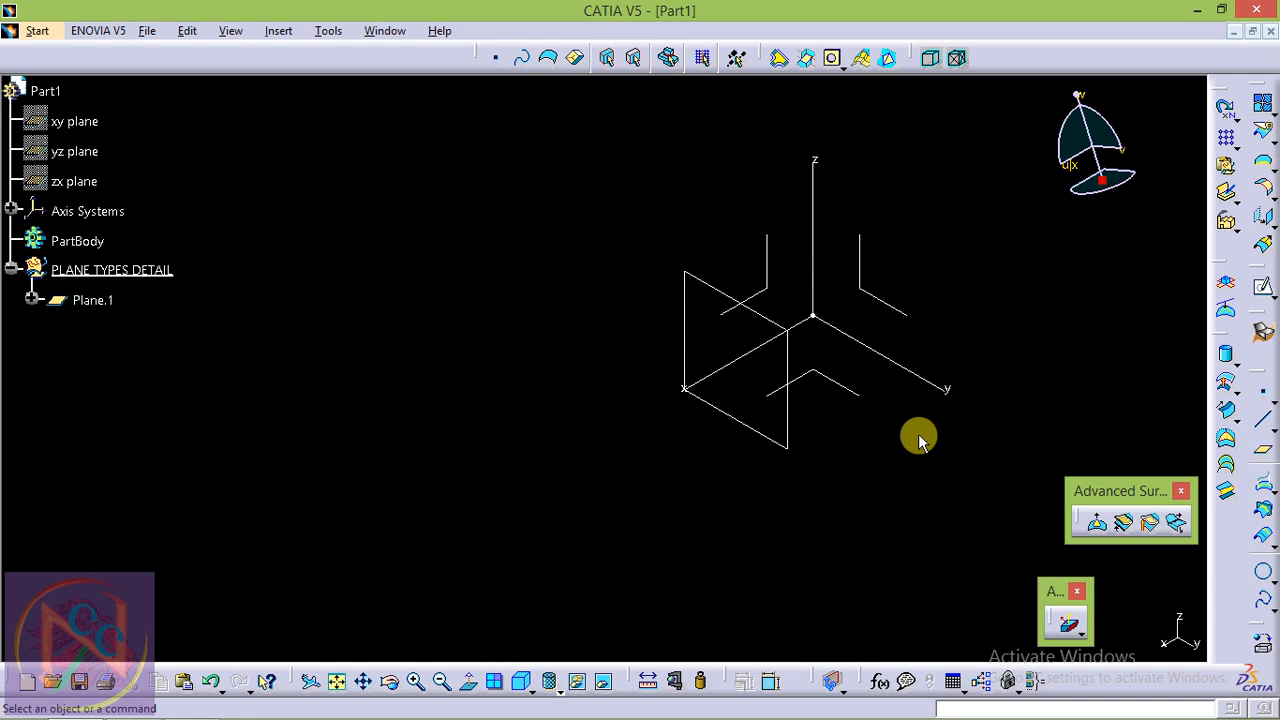
Start a new plane of type Parallel through point, with the axis system's XY plane as reference
left_click(1266, 458)
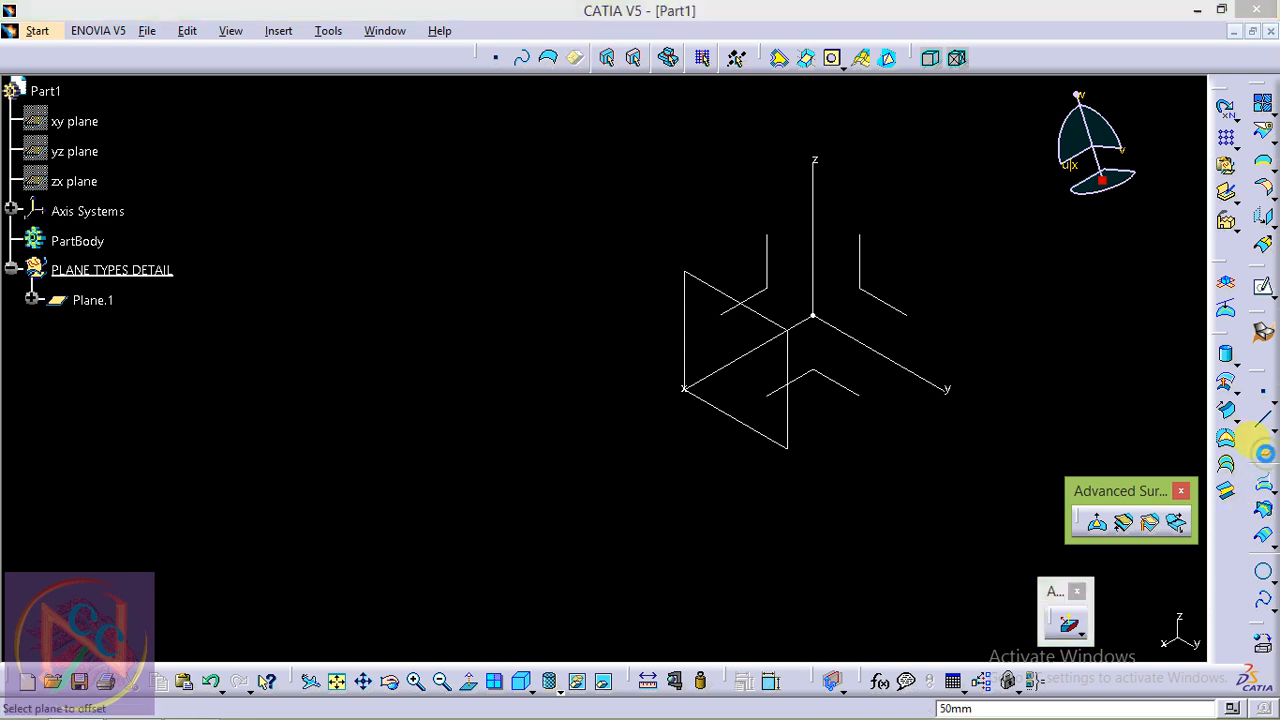
left_click(1030, 320)
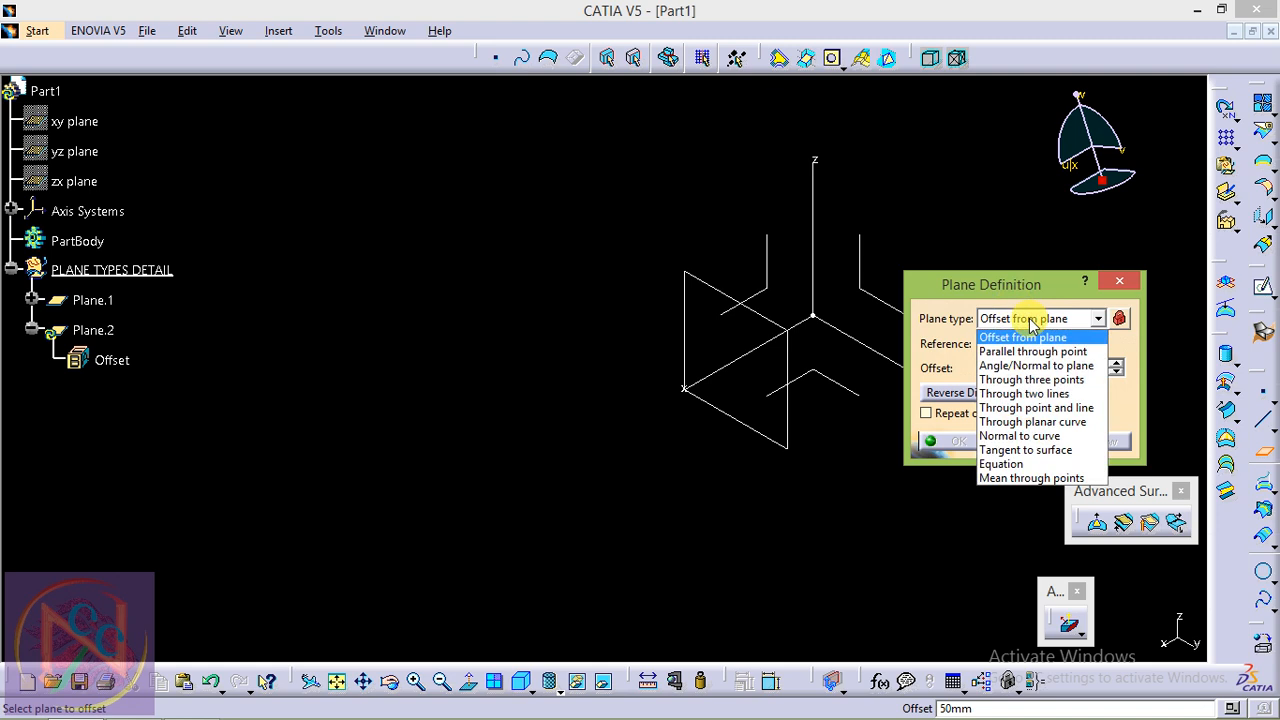
left_click(1032, 288)
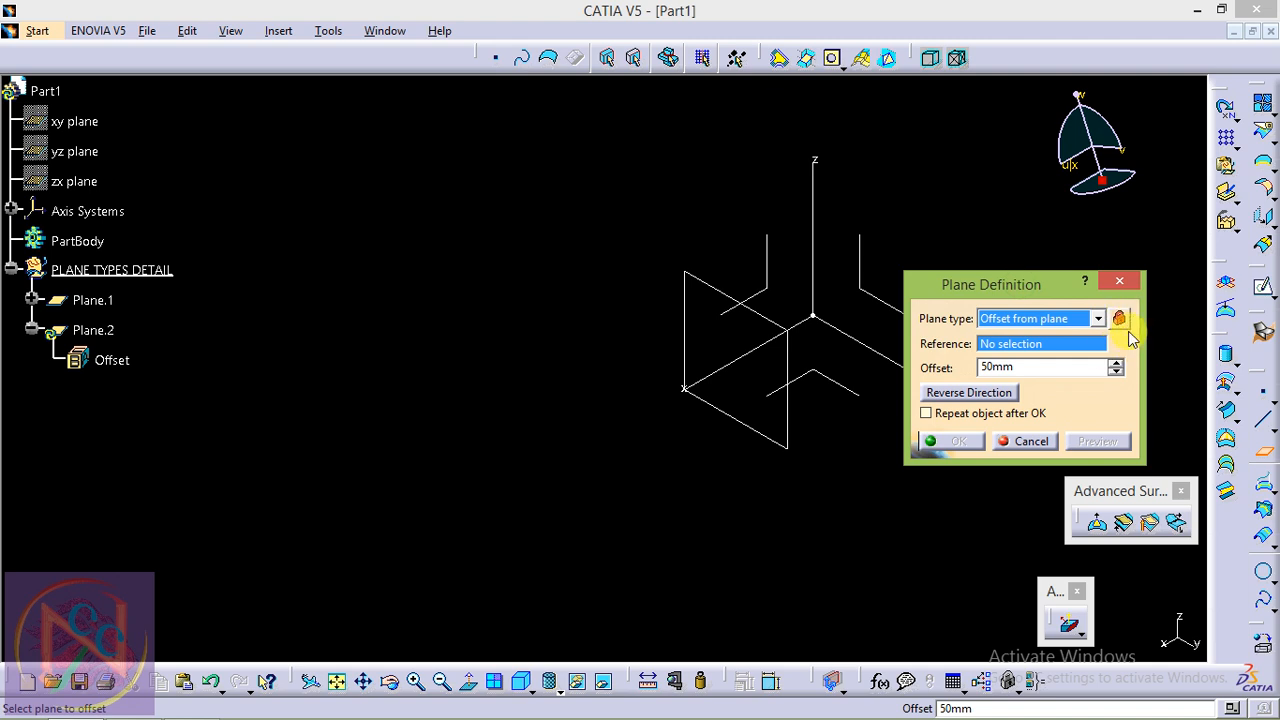
left_click(1043, 318)
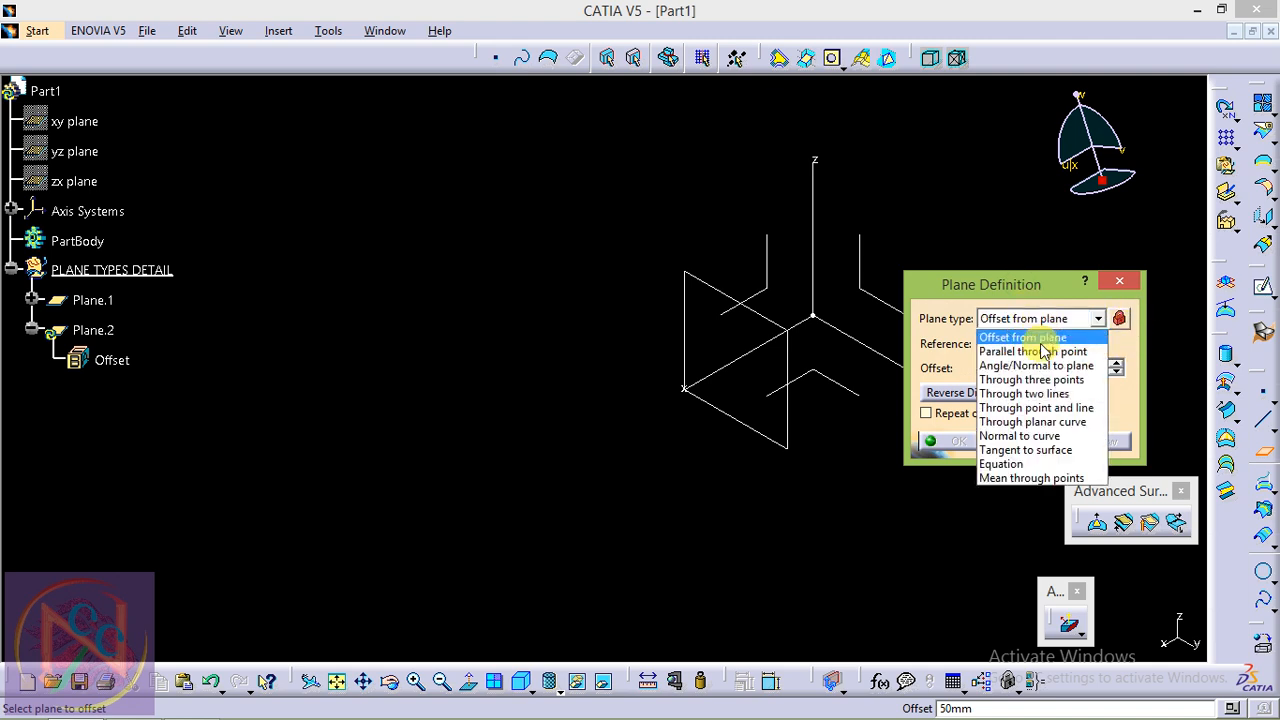
left_click(1027, 287)
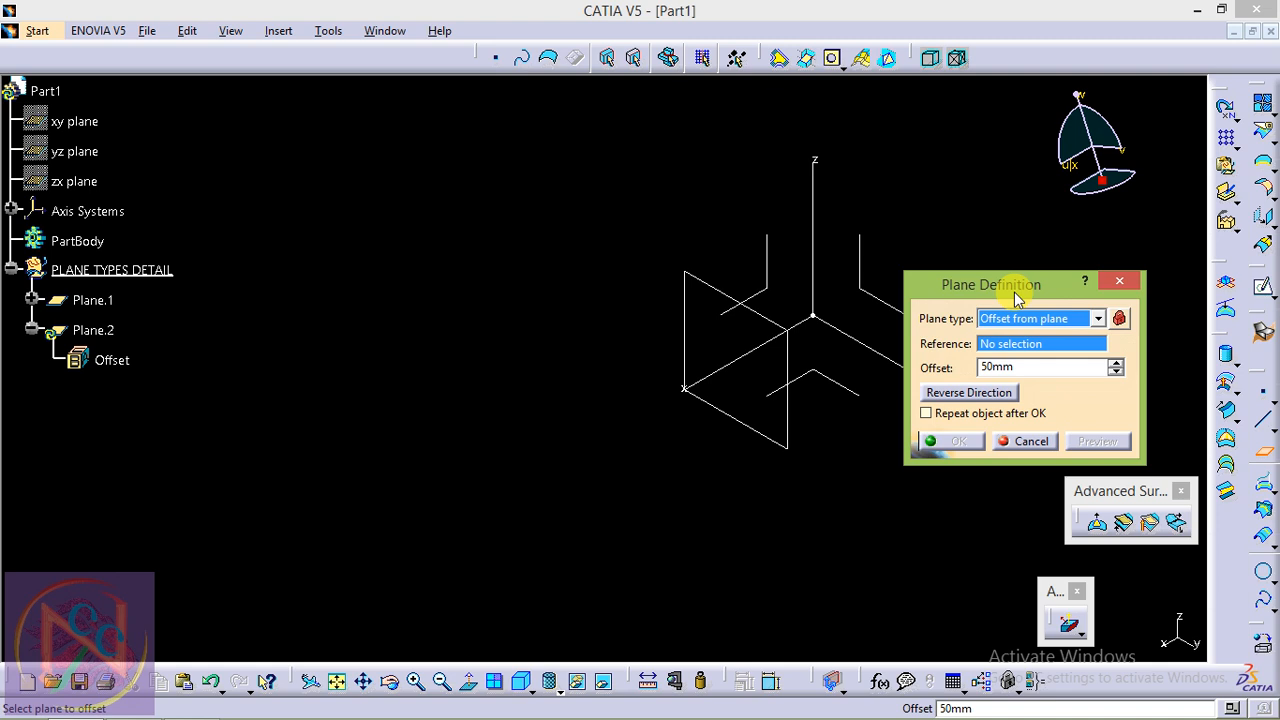
left_click(1021, 320)
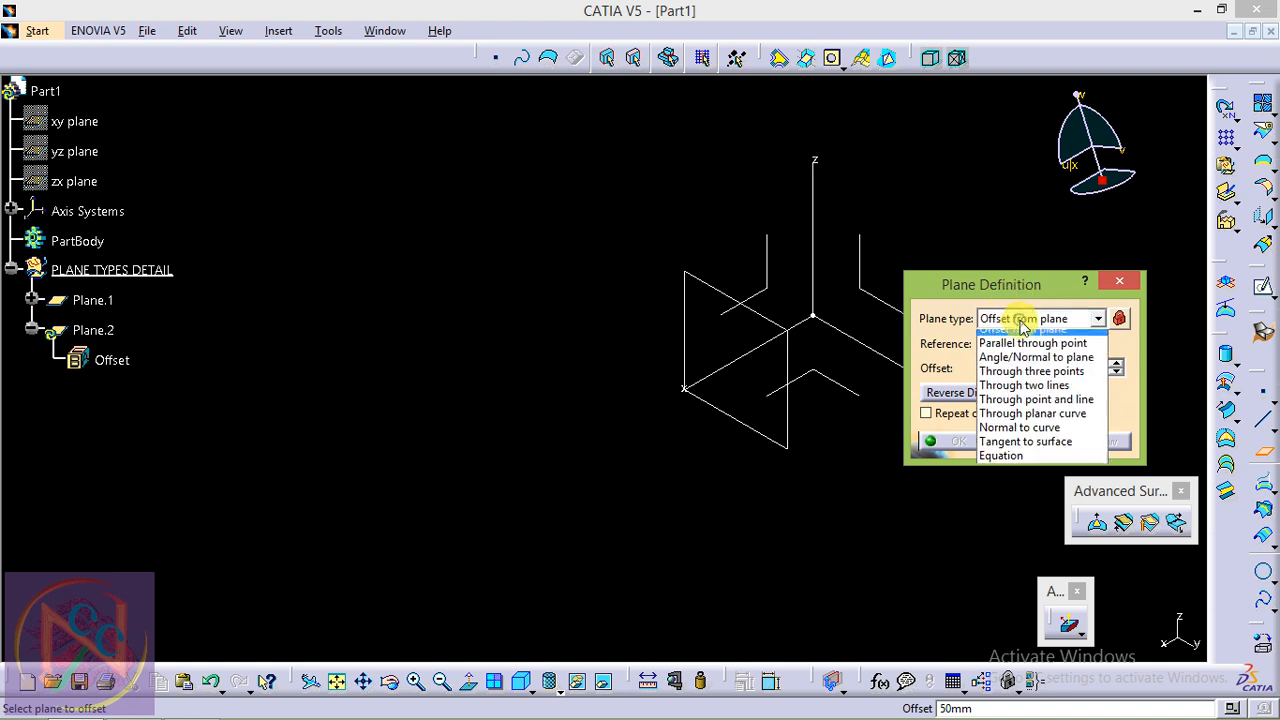
left_click(1023, 344)
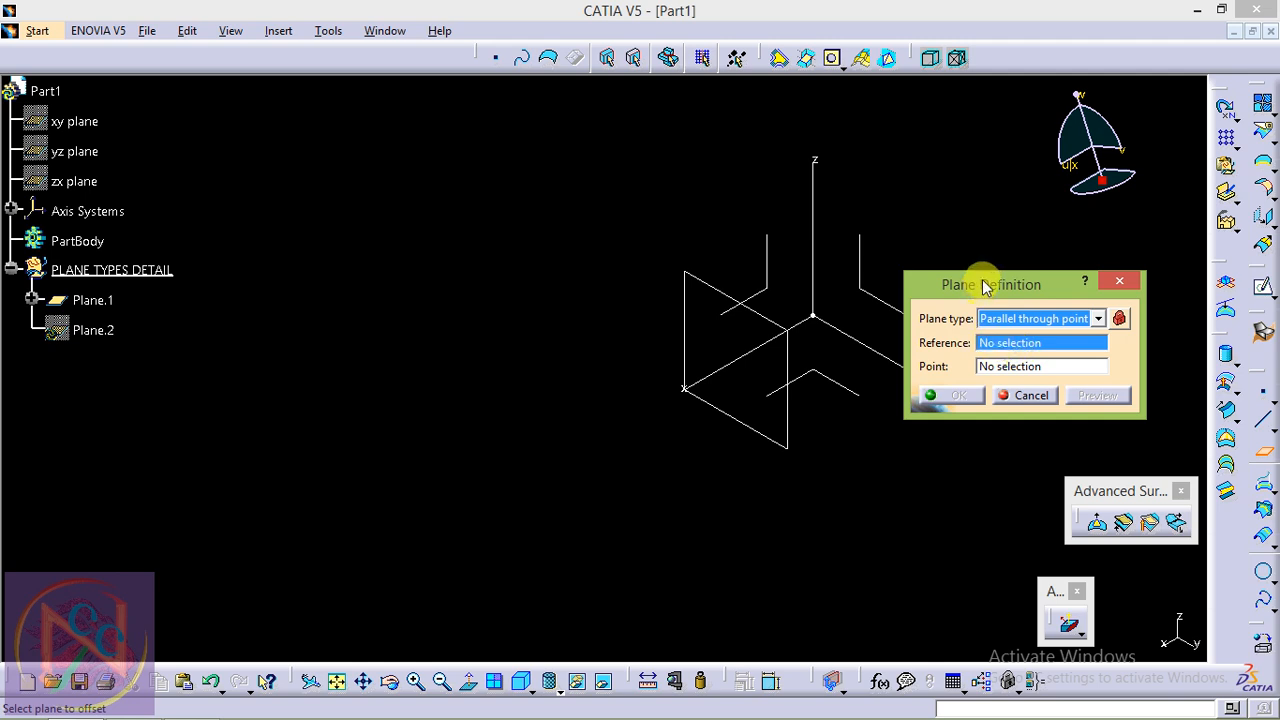
left_click(1003, 346)
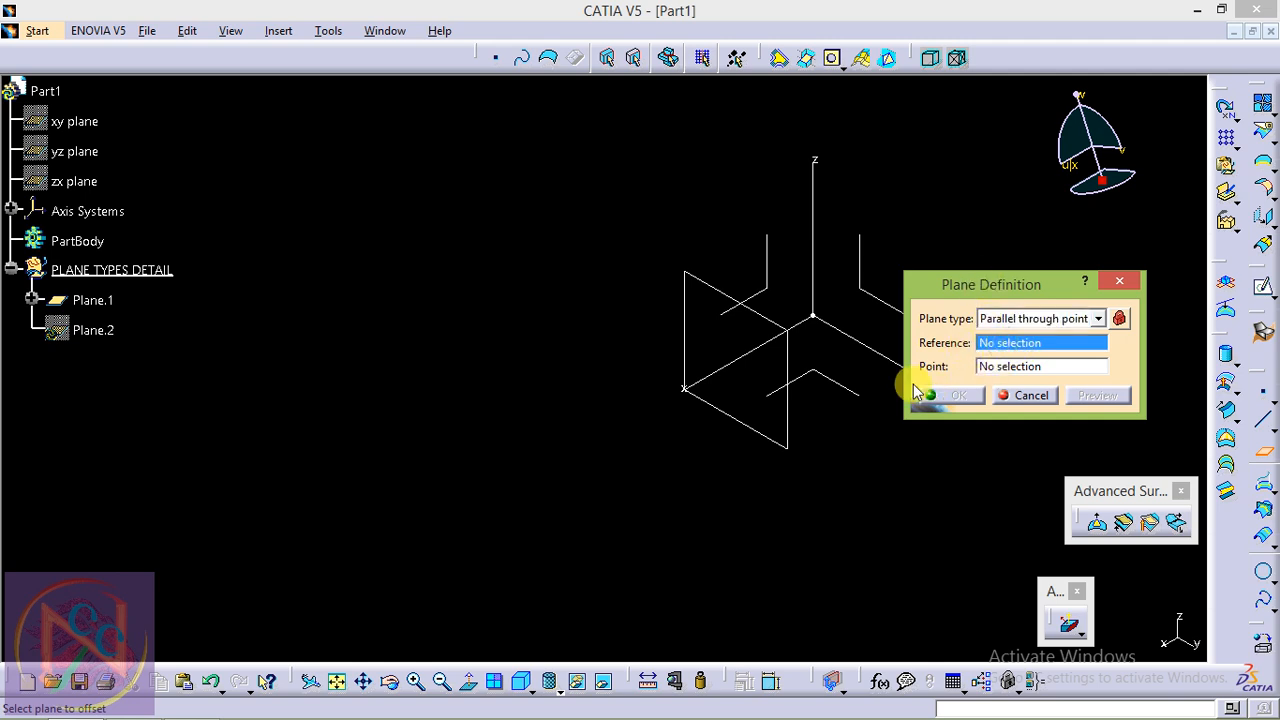
left_click(846, 388)
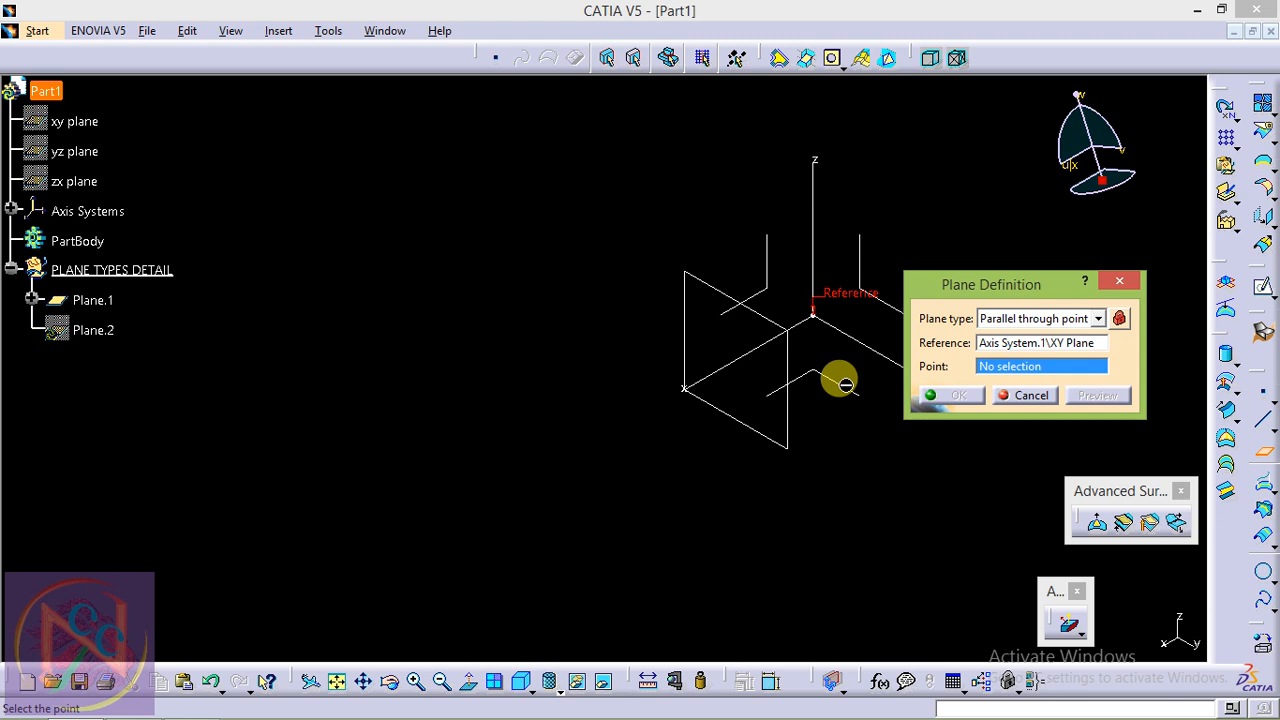
Begin creating a point for the plane's Point reference, with the point type Coordinates
right_click(1020, 374)
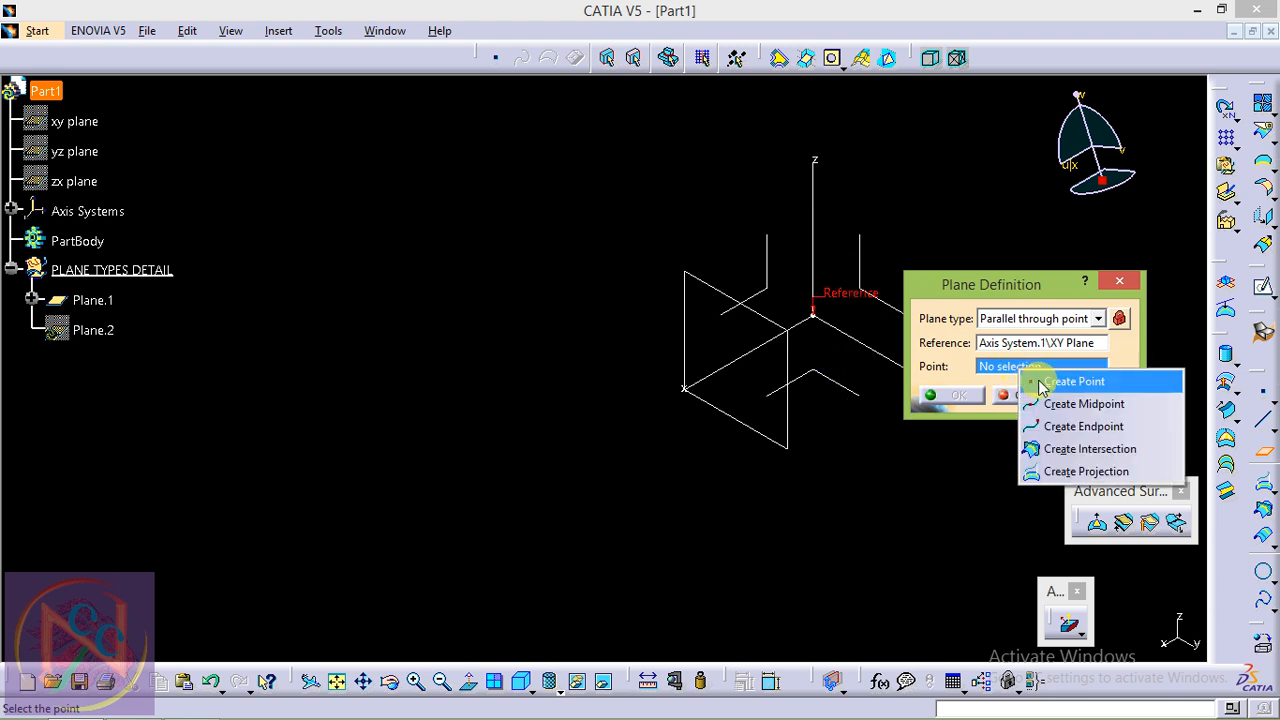
left_click(1070, 381)
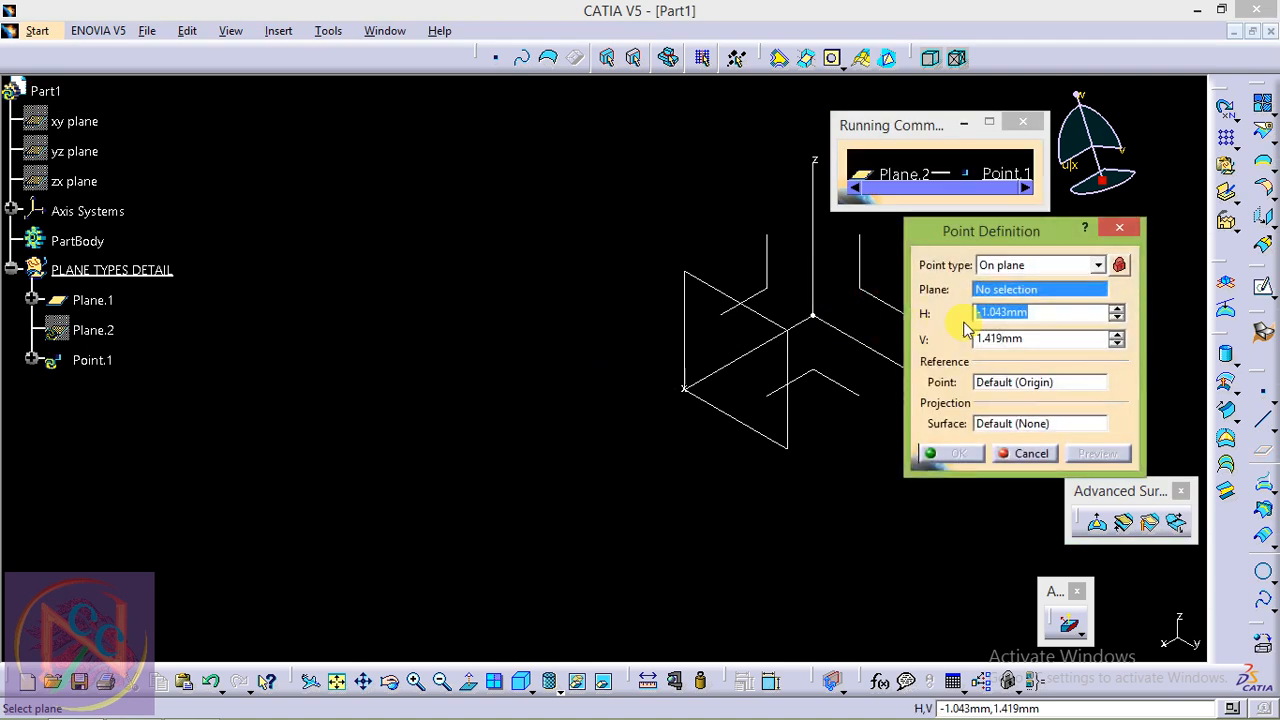
left_click(1003, 265)
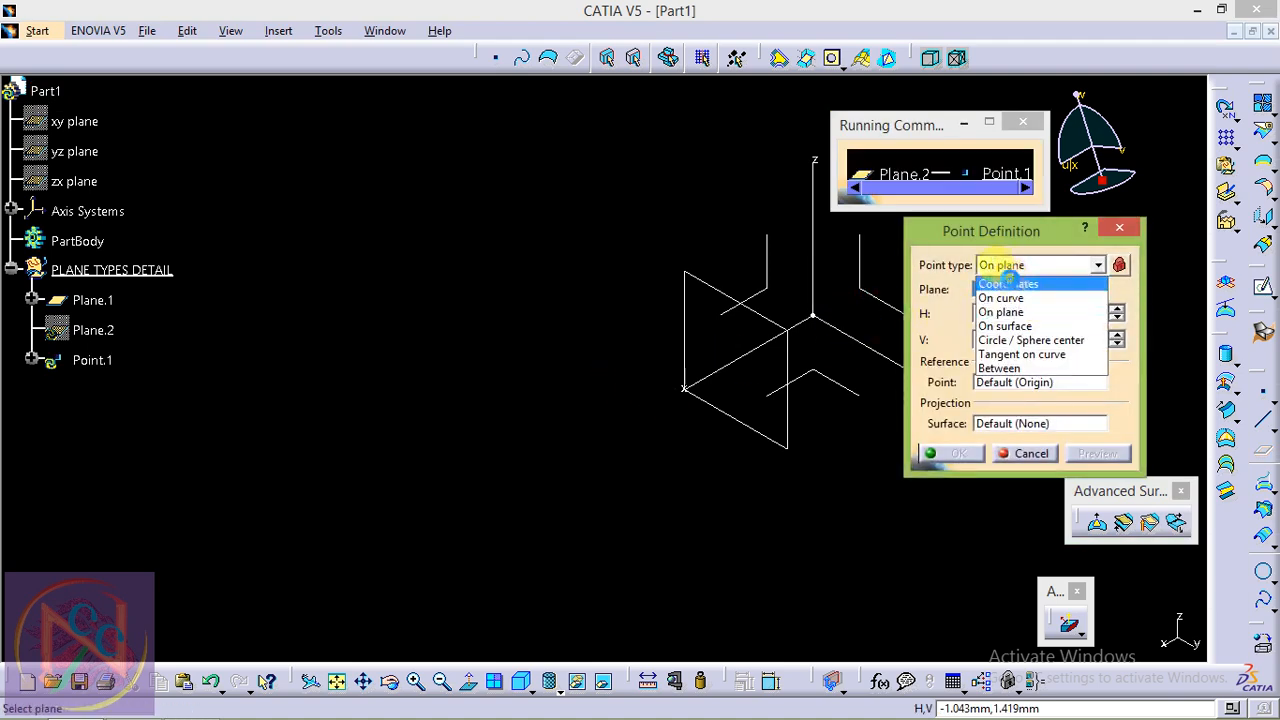
left_click(1008, 284)
Set the new point's Y coordinate to 0 mm and its Z coordinate to 100 mm
left_click(980, 317)
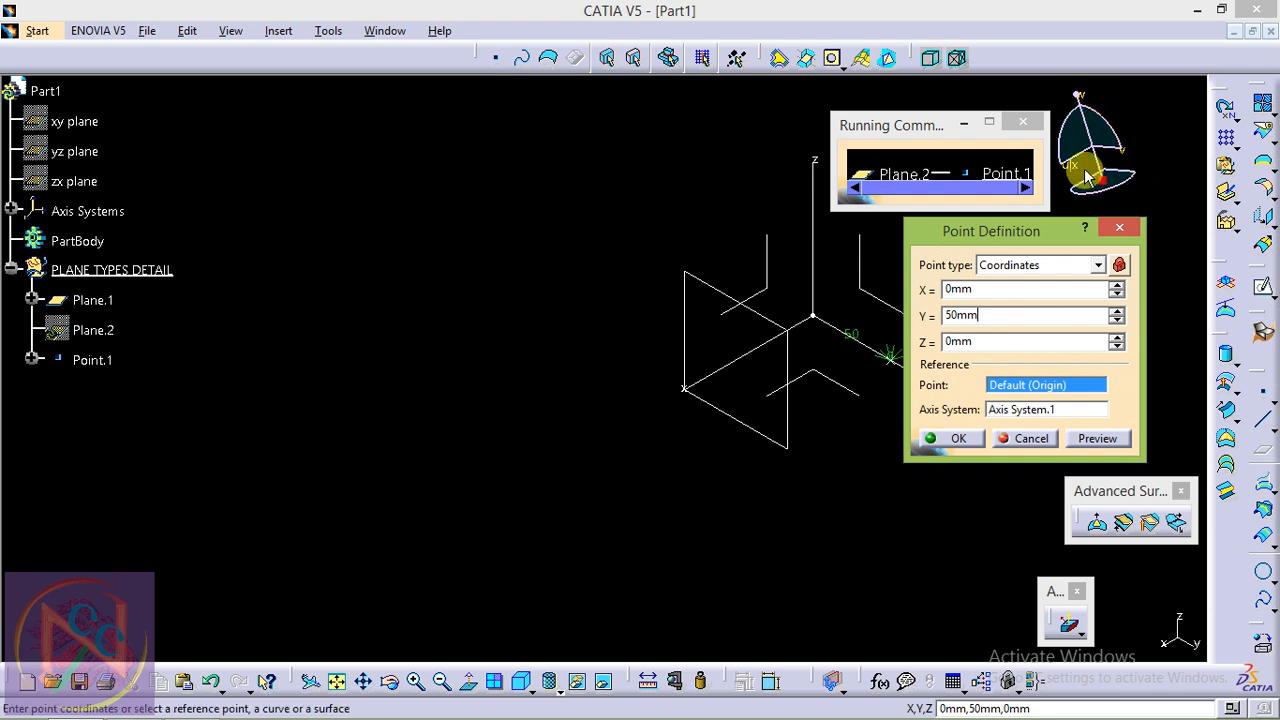
left_click_drag(997, 320, 894, 298)
type("0")
left_click_drag(980, 342, 926, 342)
type("50")
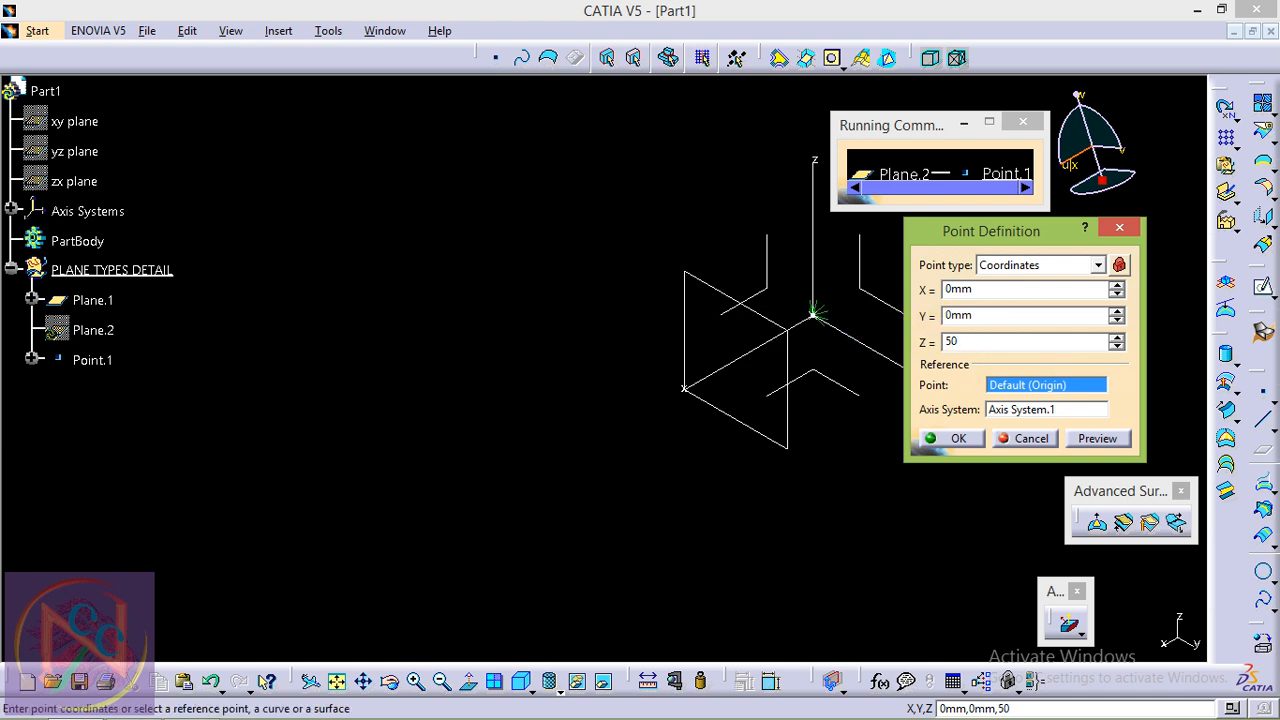
key("BackSpace")
key("BackSpace")
type("10")
Set the point's Y coordinate to 50 mm and accept the point definition
left_click_drag(983, 317, 908, 315)
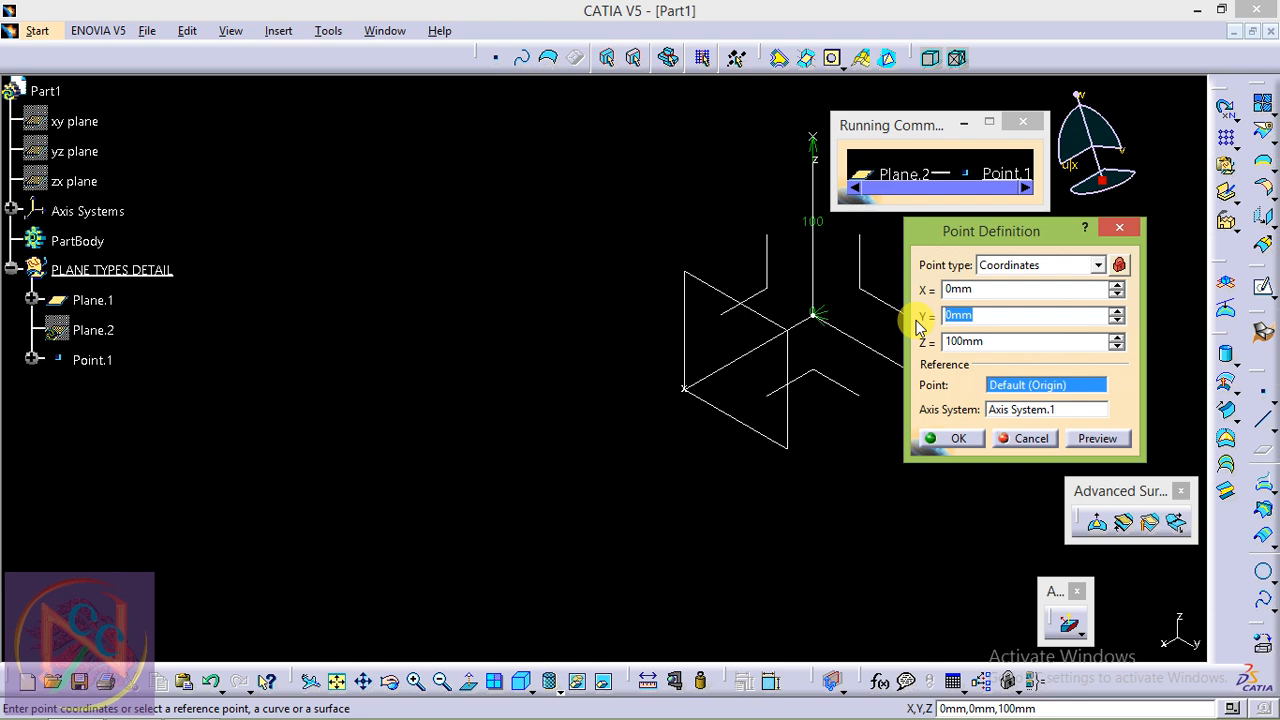
type("10")
left_click_drag(975, 316, 925, 316)
type("50")
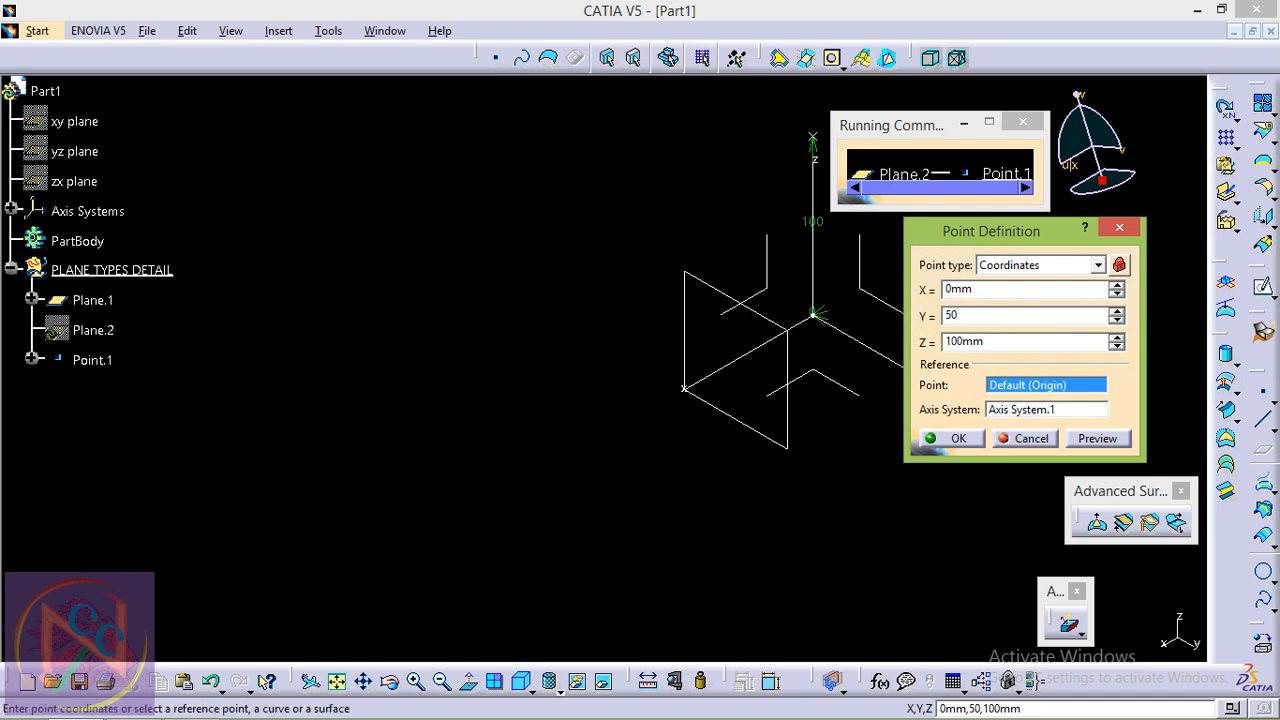
left_click(972, 289)
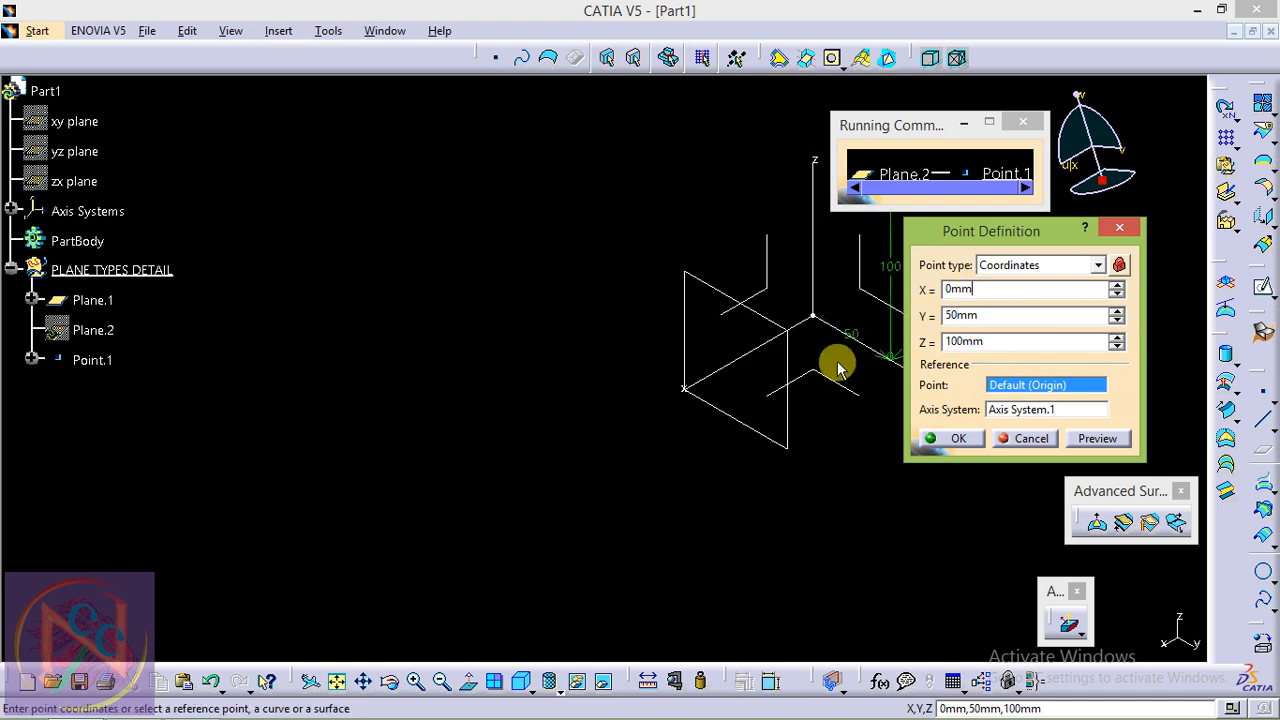
left_click(975, 443)
Try the axis system's ZX plane as the reference for the parallel plane through the point
middle_click_drag(752, 365, 566, 462)
middle_click_drag(648, 420, 677, 362)
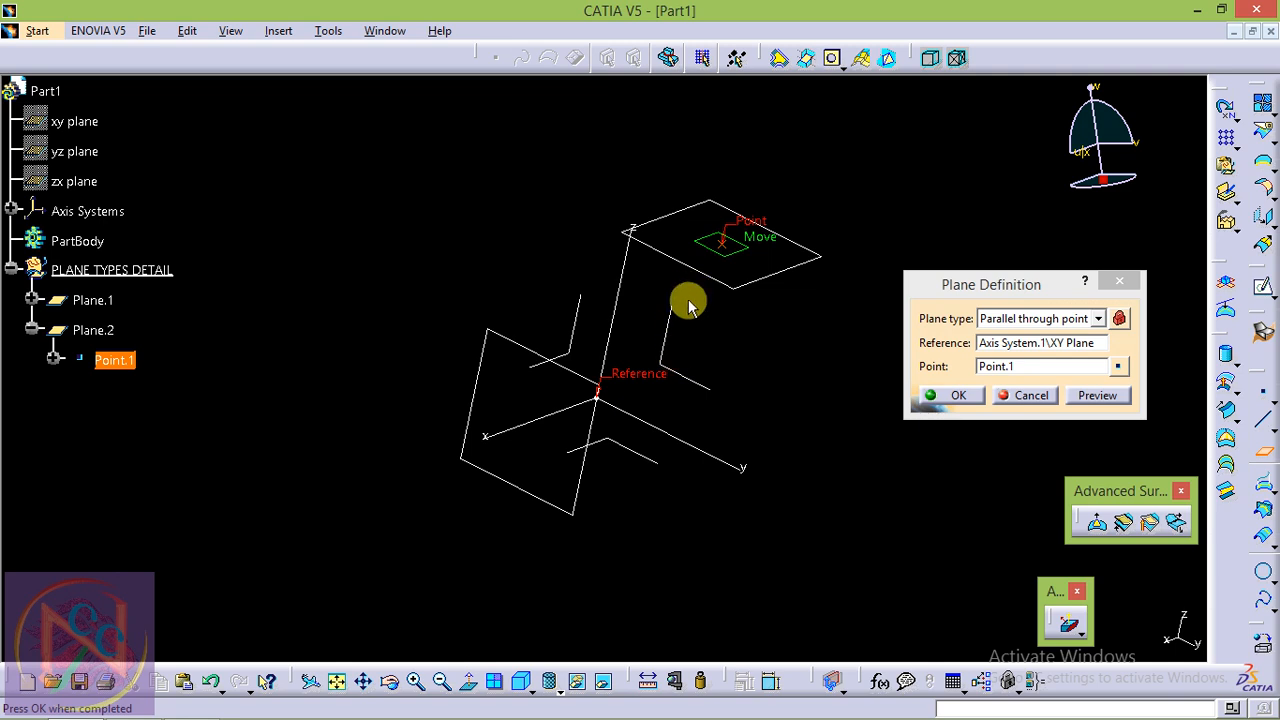
left_click(1010, 343)
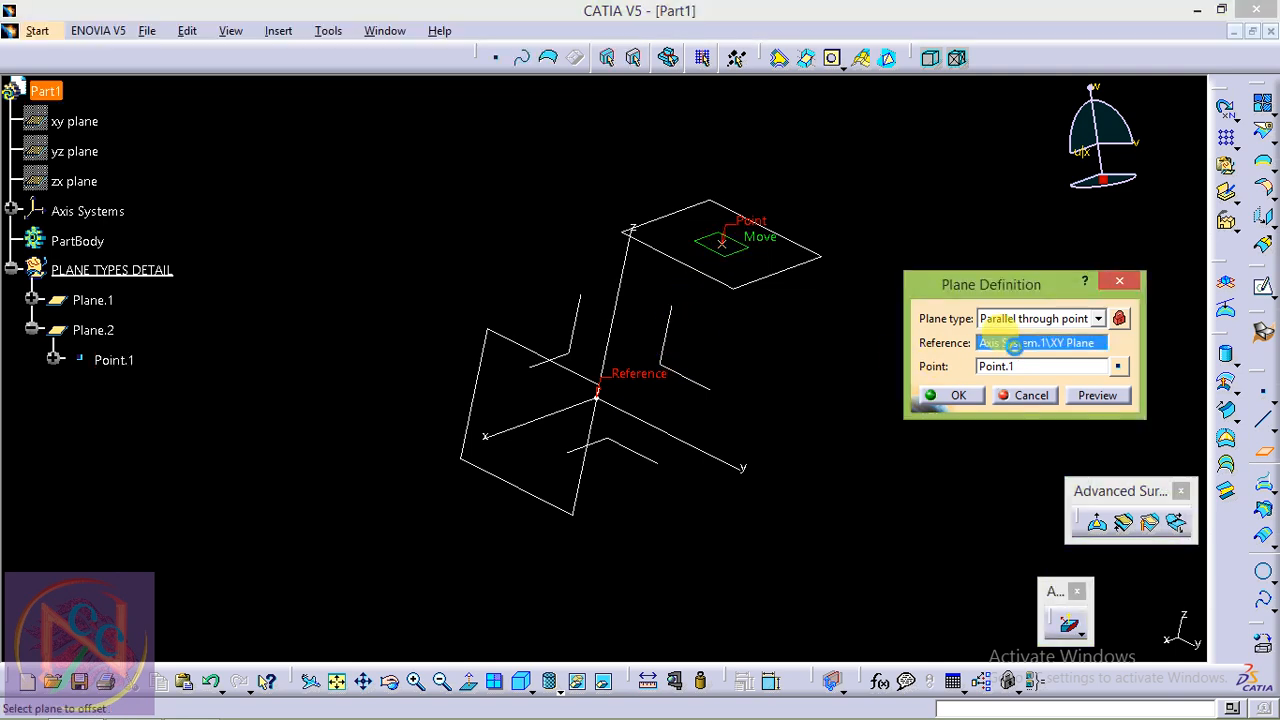
left_click(581, 326)
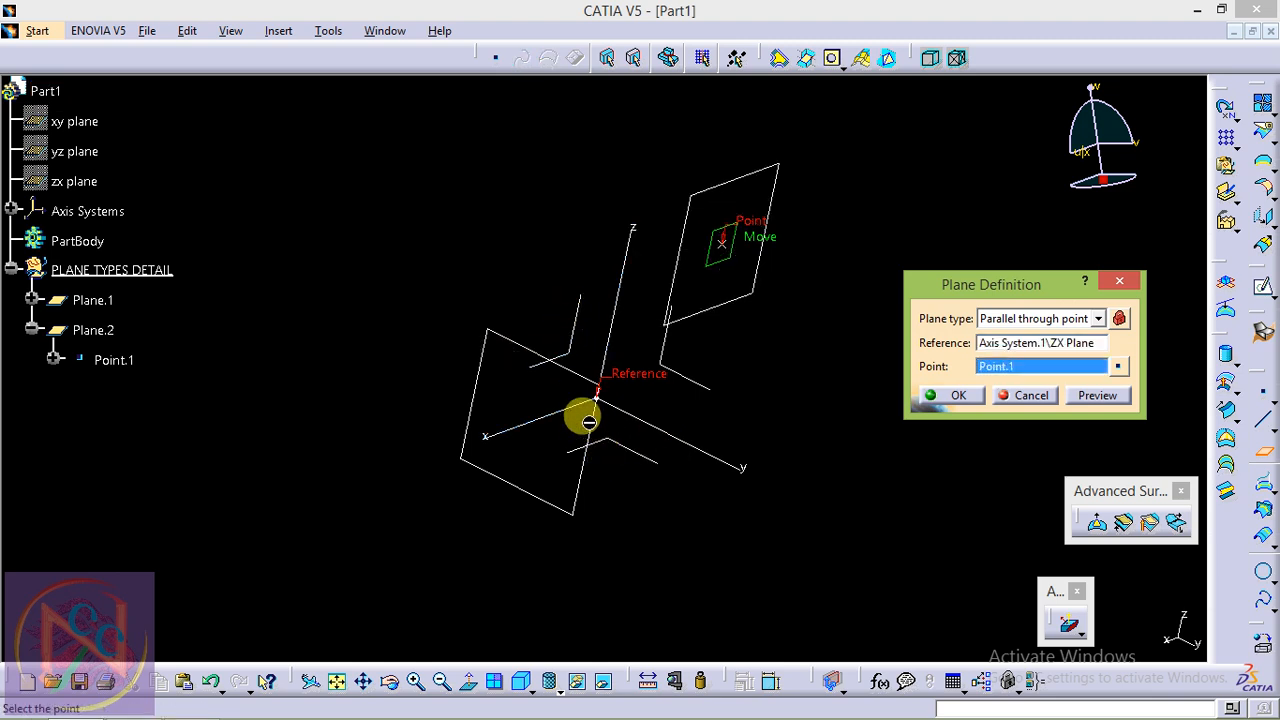
Make Plane.1 the reference of the parallel plane and create it through the point
left_click(1010, 343)
left_click(588, 469)
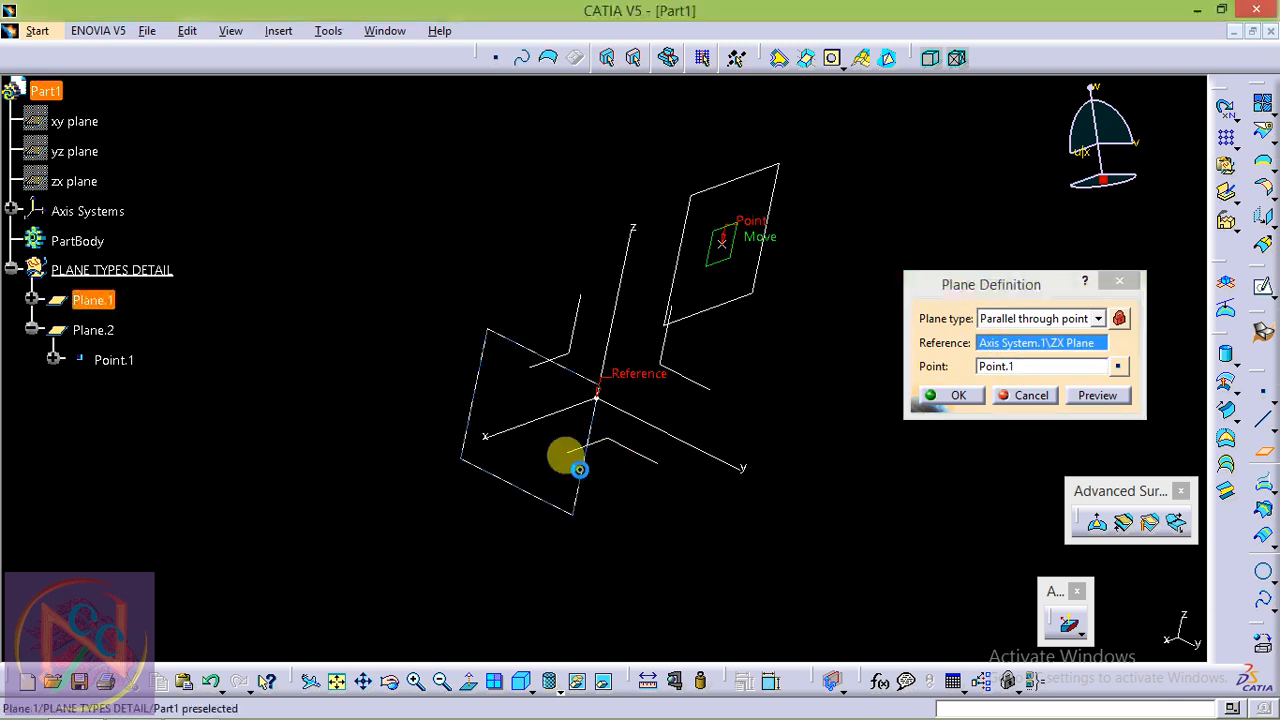
left_click(957, 396)
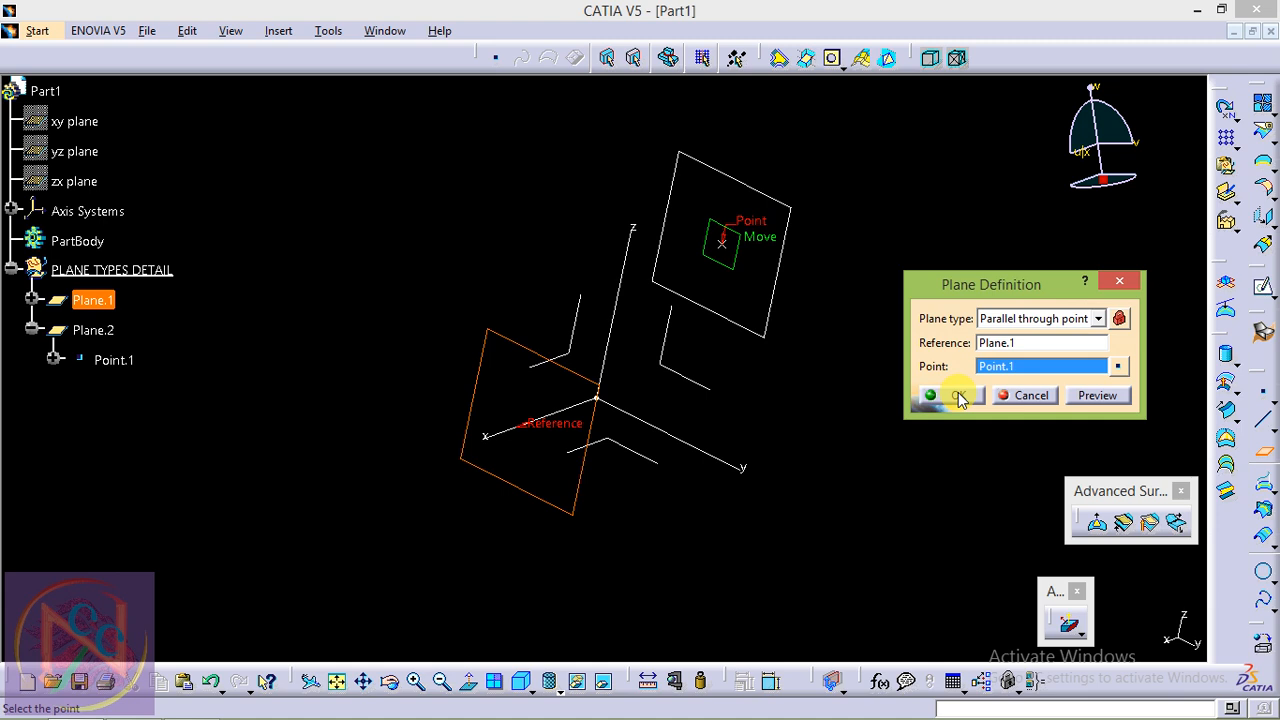
left_click(958, 394)
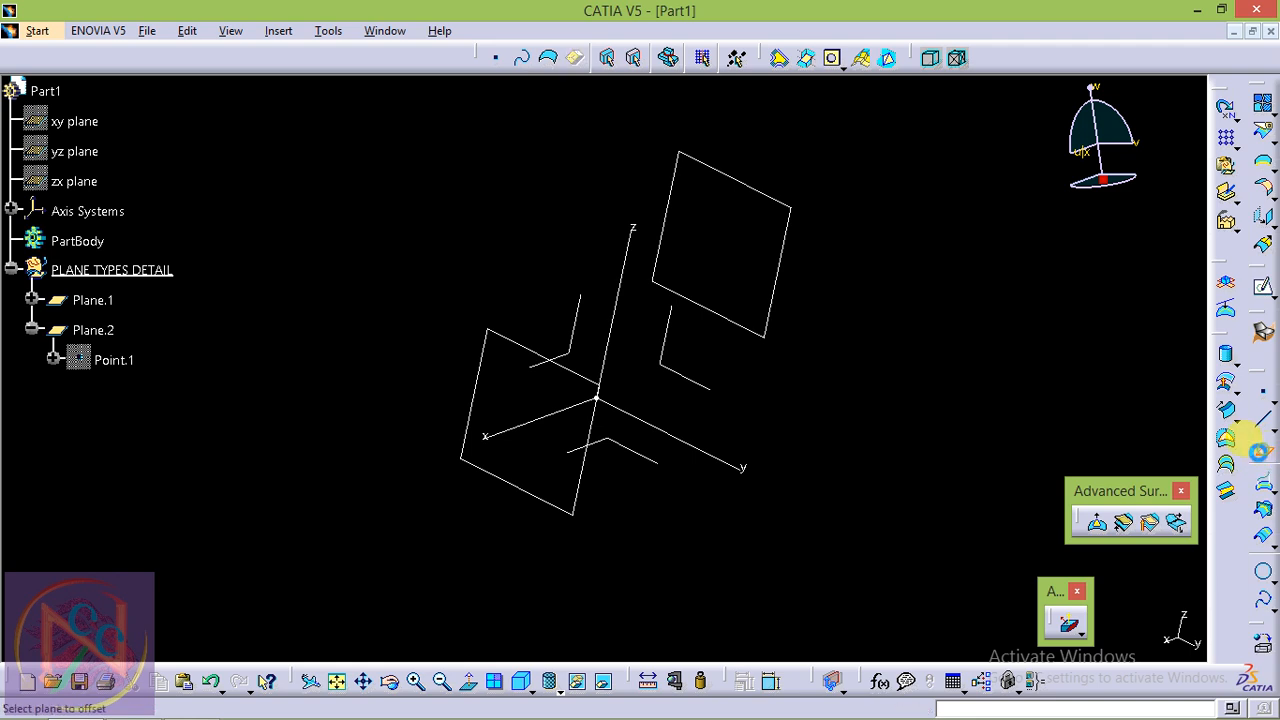
Start another plane and set its type to Angle/Normal to plane
left_click(1265, 456)
left_click(1030, 318)
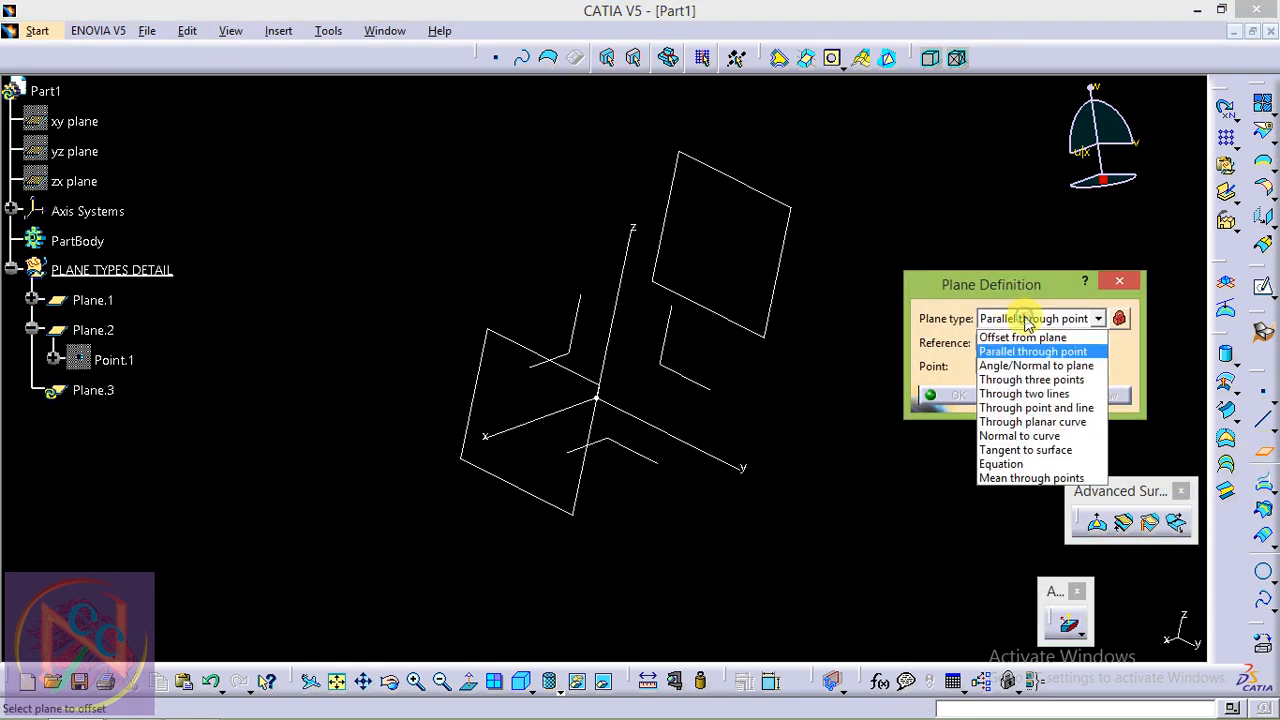
left_click(1019, 380)
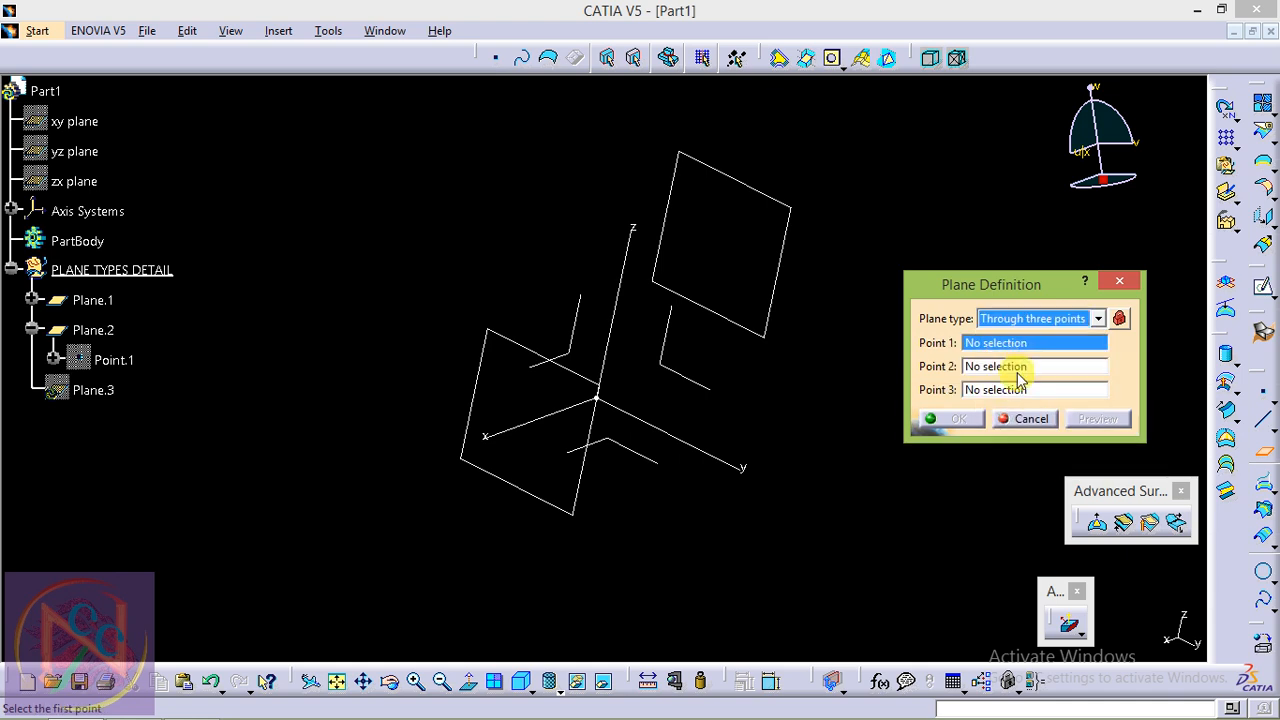
left_click(1030, 318)
left_click(1036, 366)
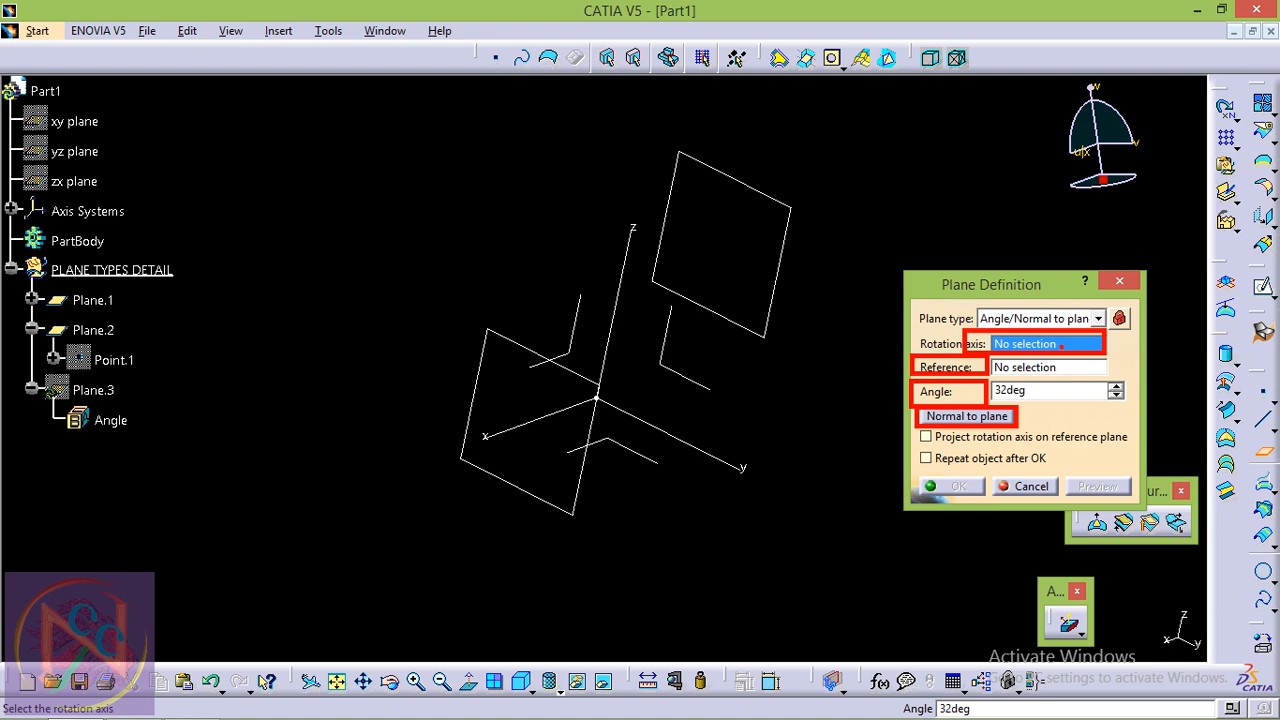
Define the angled plane with the Y Axis as rotation axis and the axis system's YZ plane as reference
right_click(1036, 345)
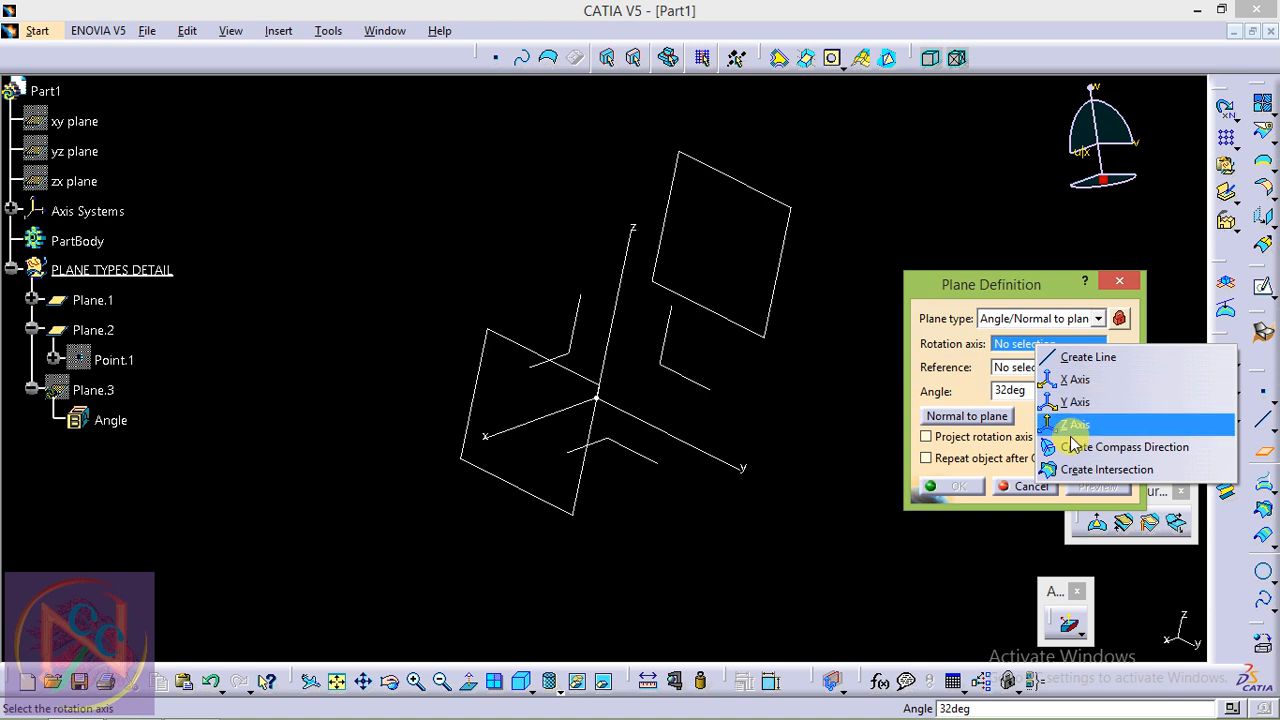
left_click(1082, 401)
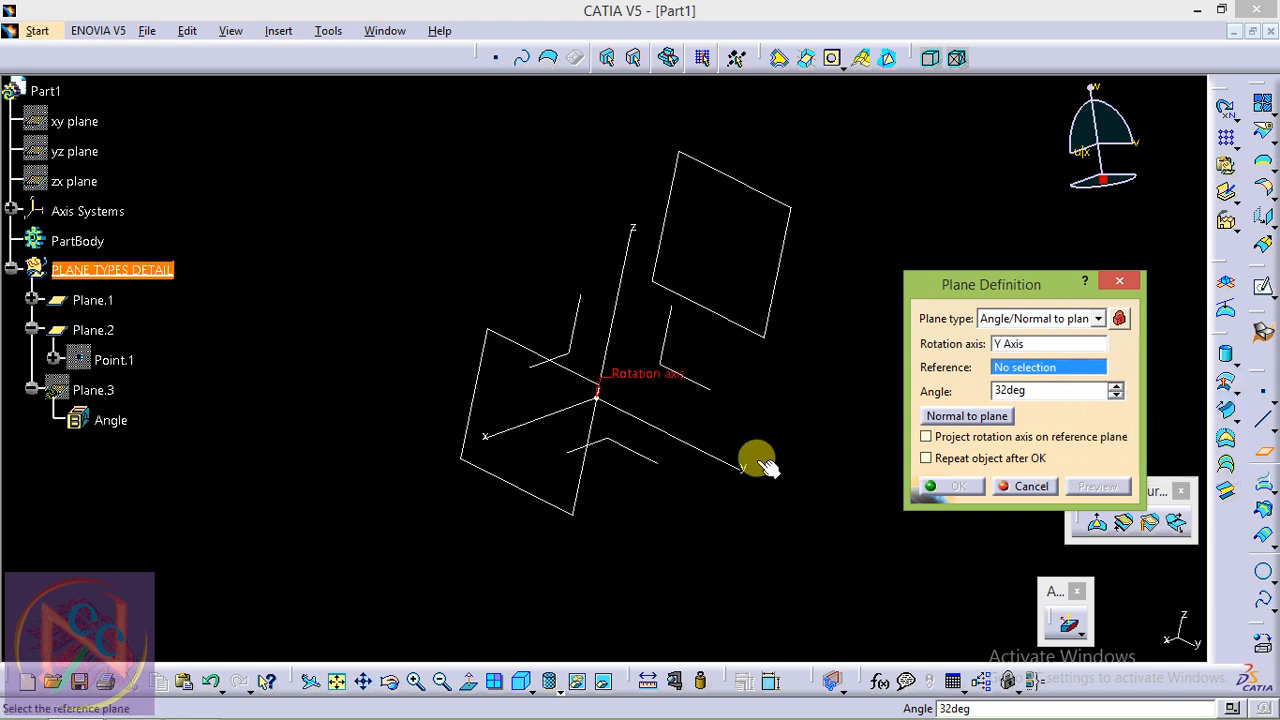
left_click(1045, 344)
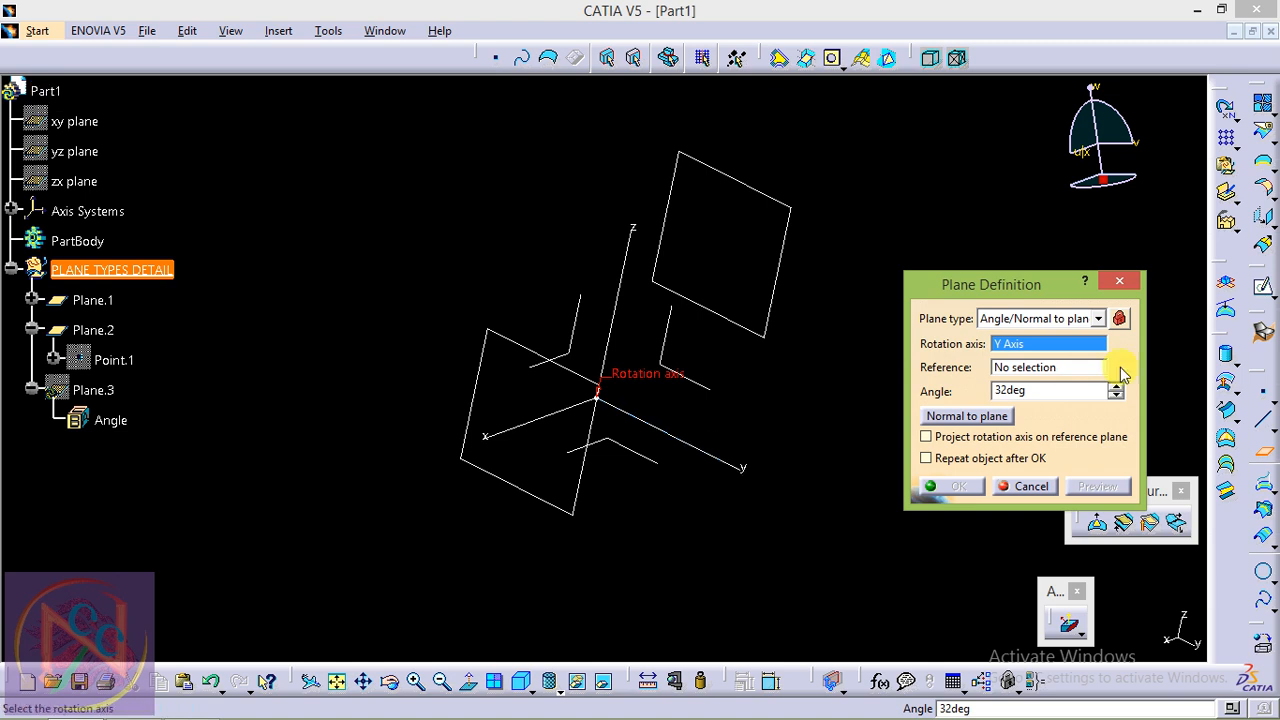
right_click(1046, 346)
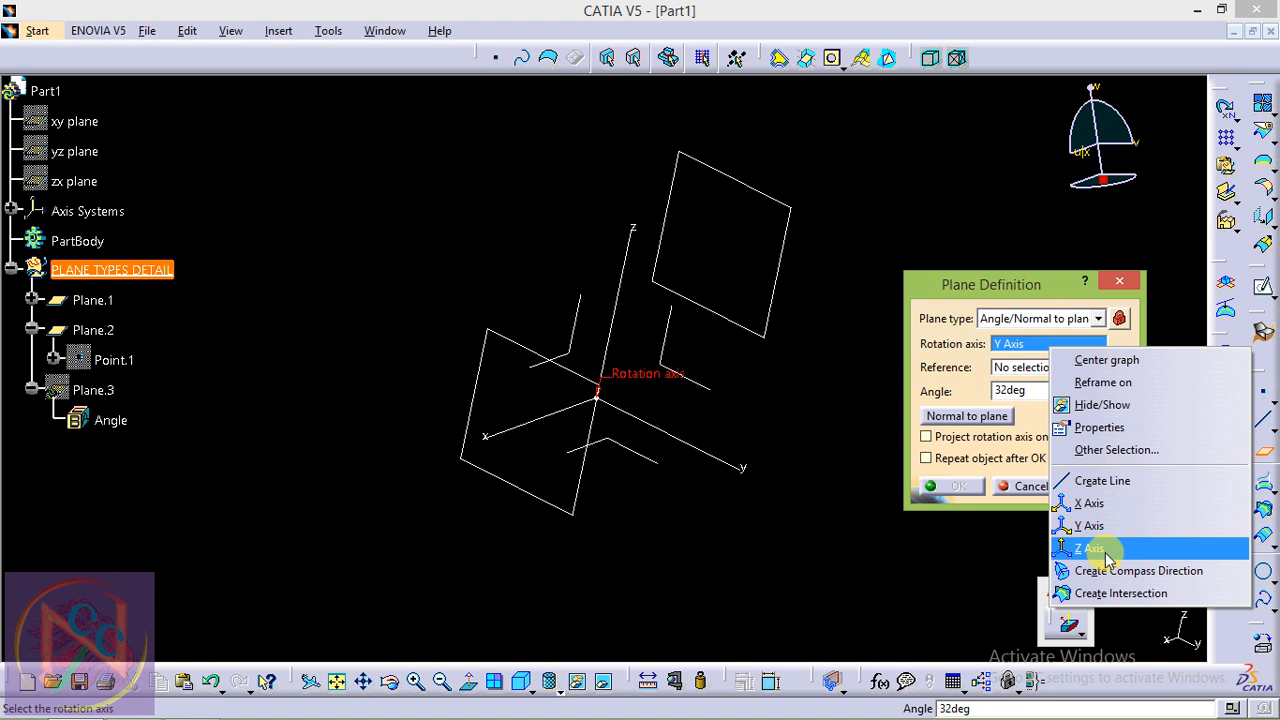
left_click(797, 406)
left_click(1012, 367)
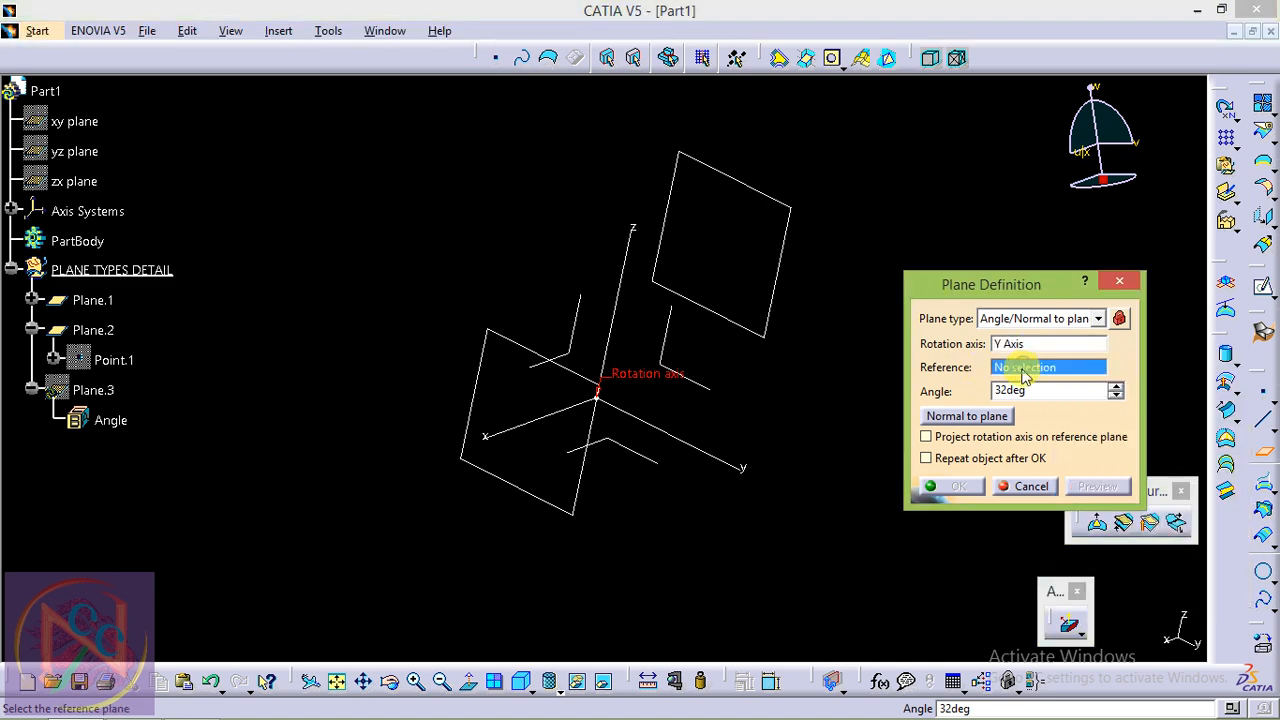
left_click(710, 388)
middle_click_drag(710, 388, 606, 394)
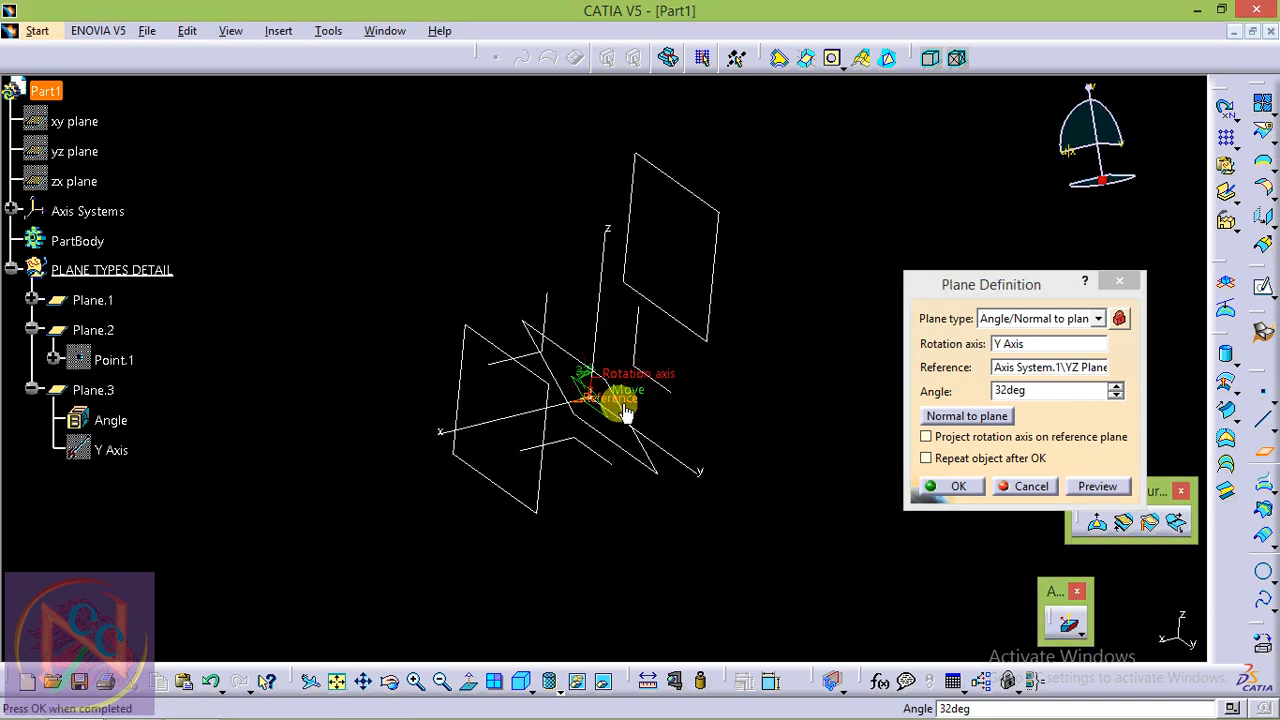
Set the plane's angle to 45 degrees and preview its orientation
double_click(1053, 391)
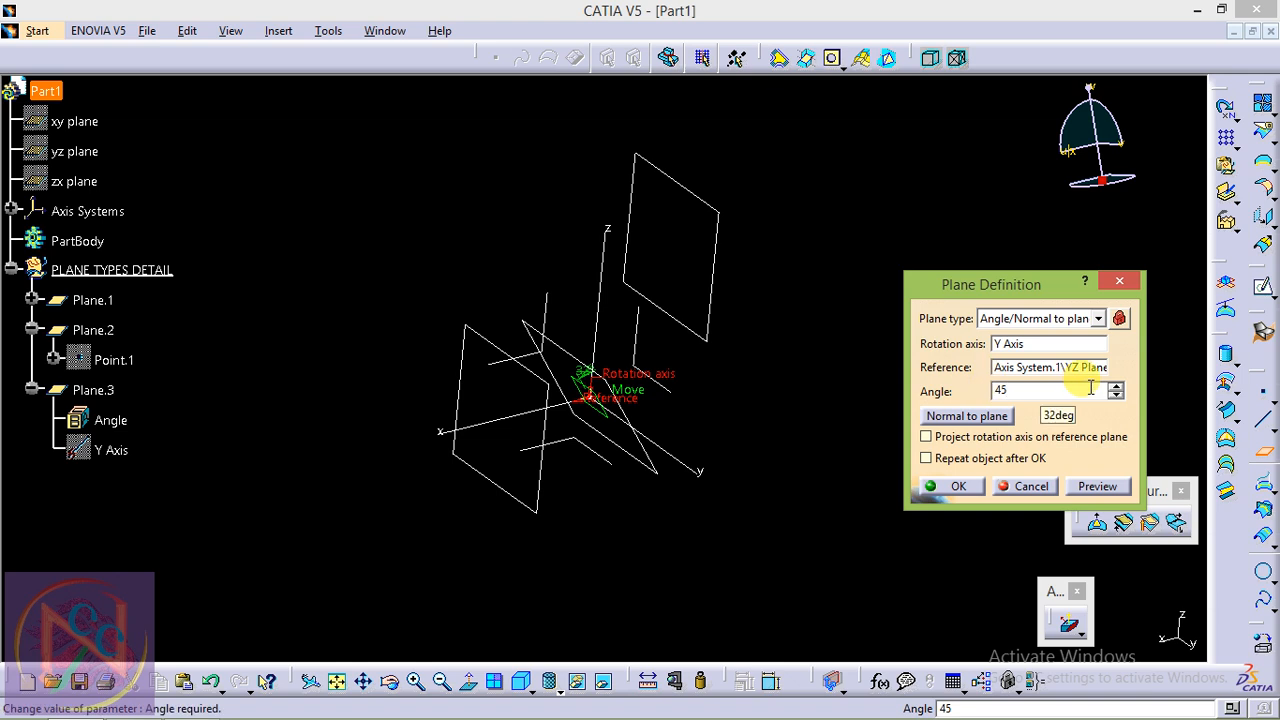
left_click(1004, 372)
left_click(1105, 489)
middle_click_drag(646, 452, 551, 366)
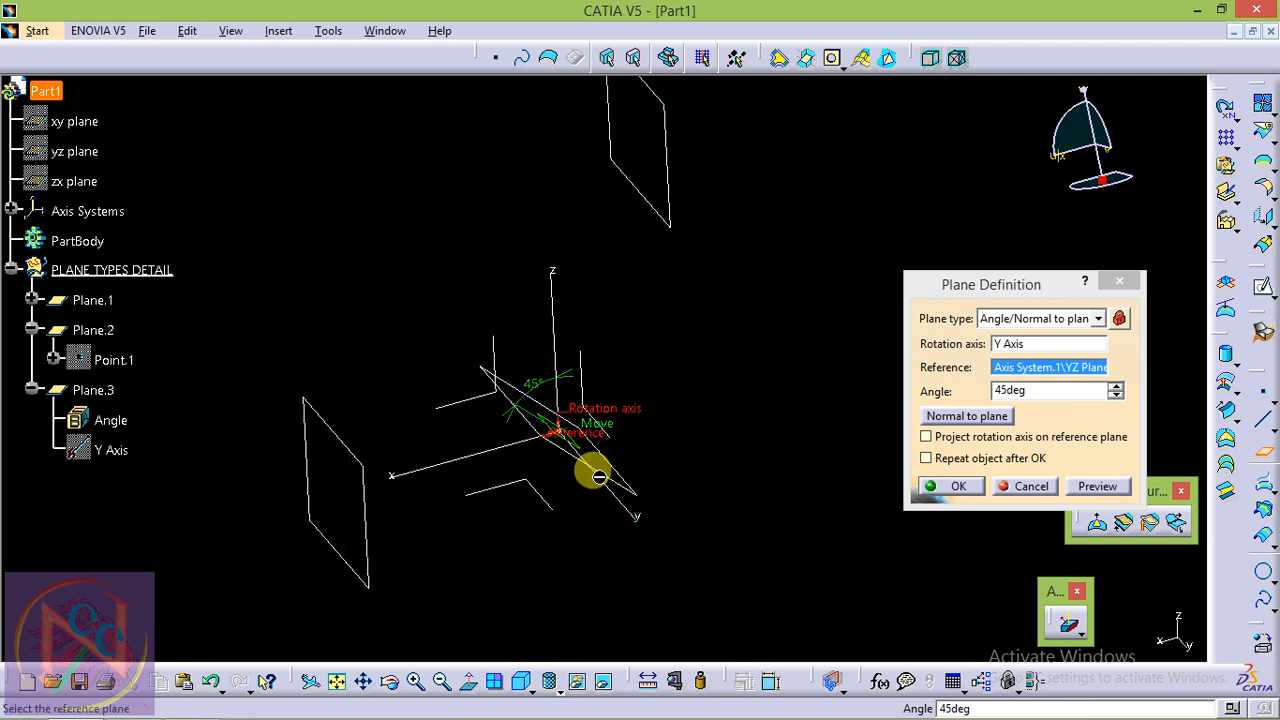
Create the plane normal to its reference plane, and reopen its definition to set the angle to 45 degrees
left_click(950, 416)
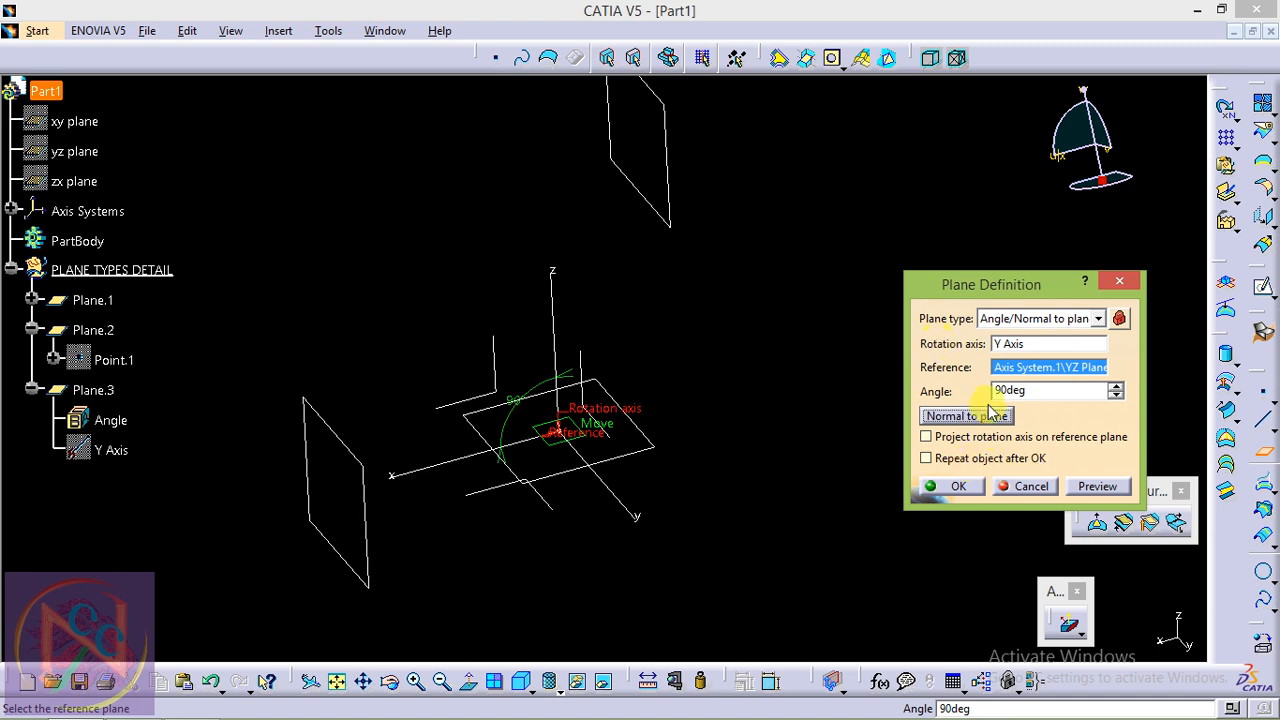
left_click(960, 487)
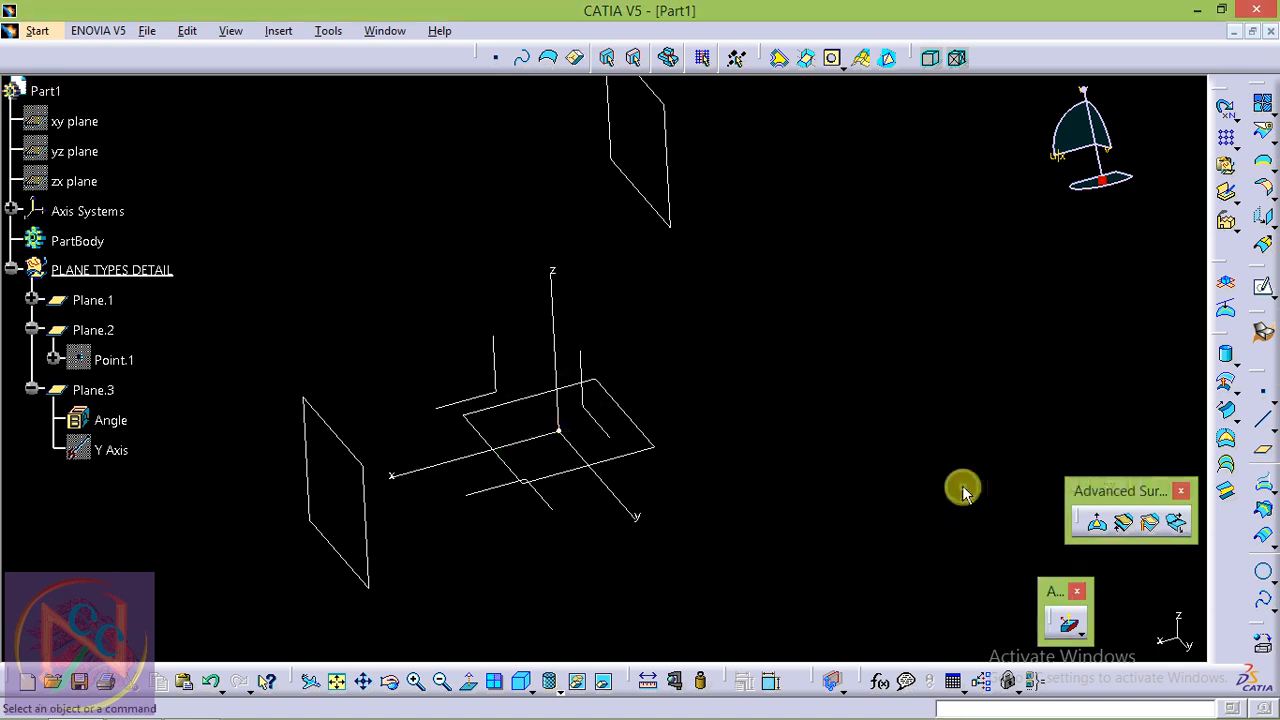
double_click(615, 453)
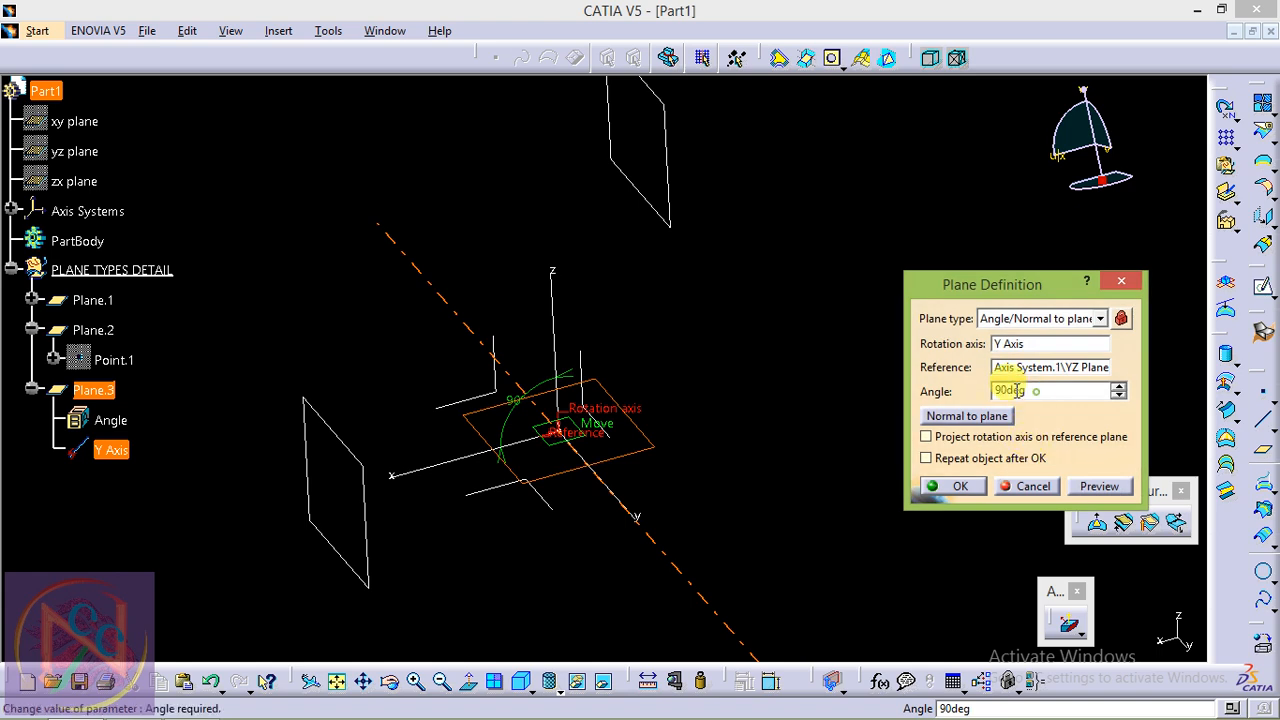
left_click(1097, 486)
left_click(942, 484)
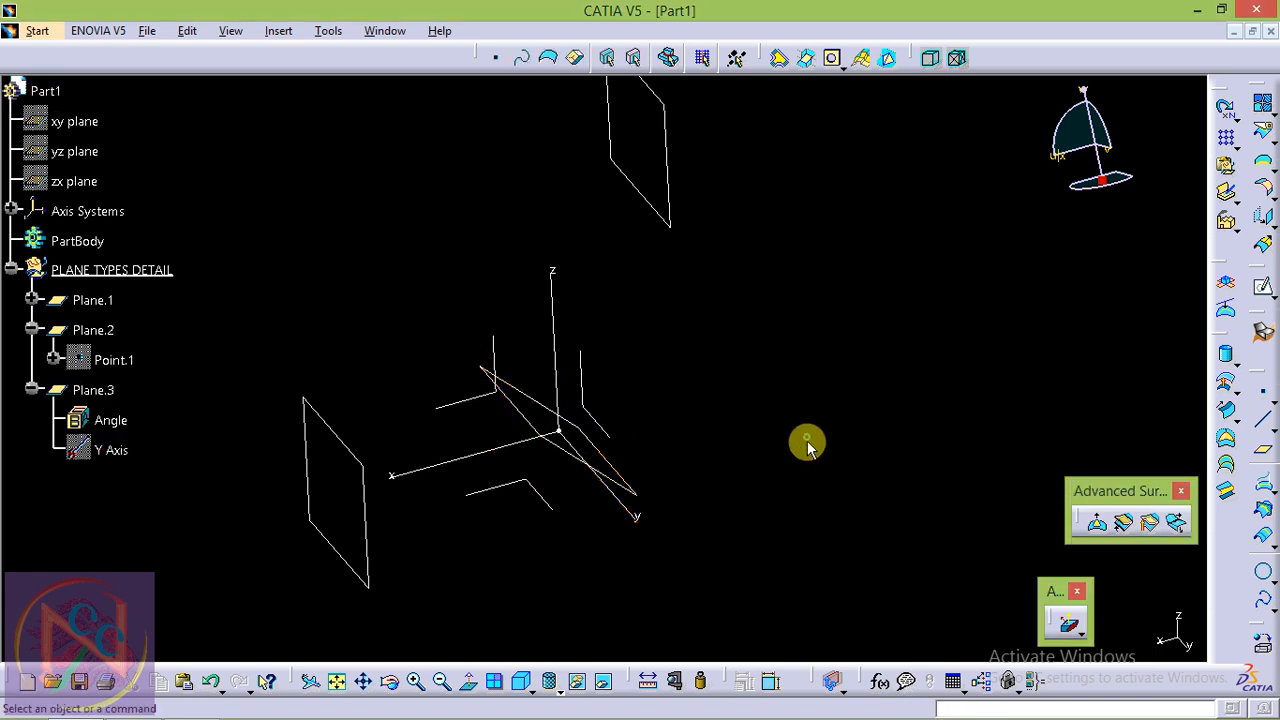
Measure the angle between Plane.3 and the axis system's plane without keeping the measurement
left_click(647, 681)
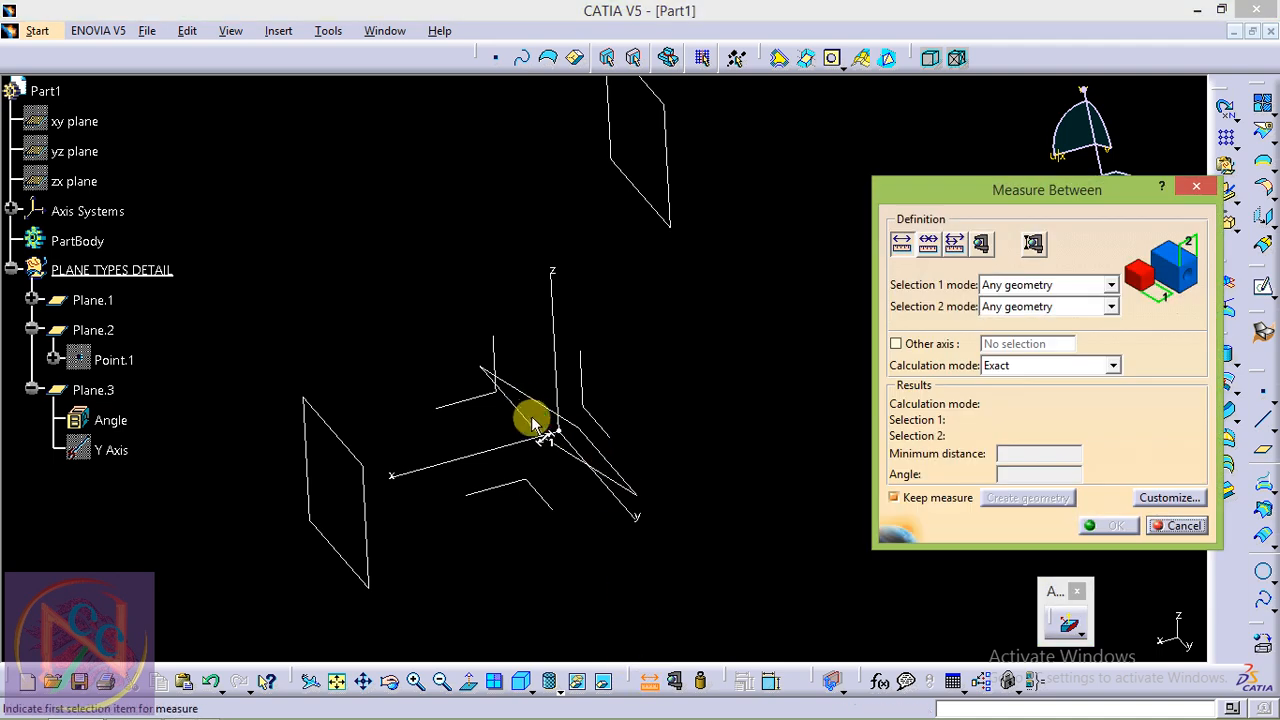
left_click(533, 424)
left_click(584, 380)
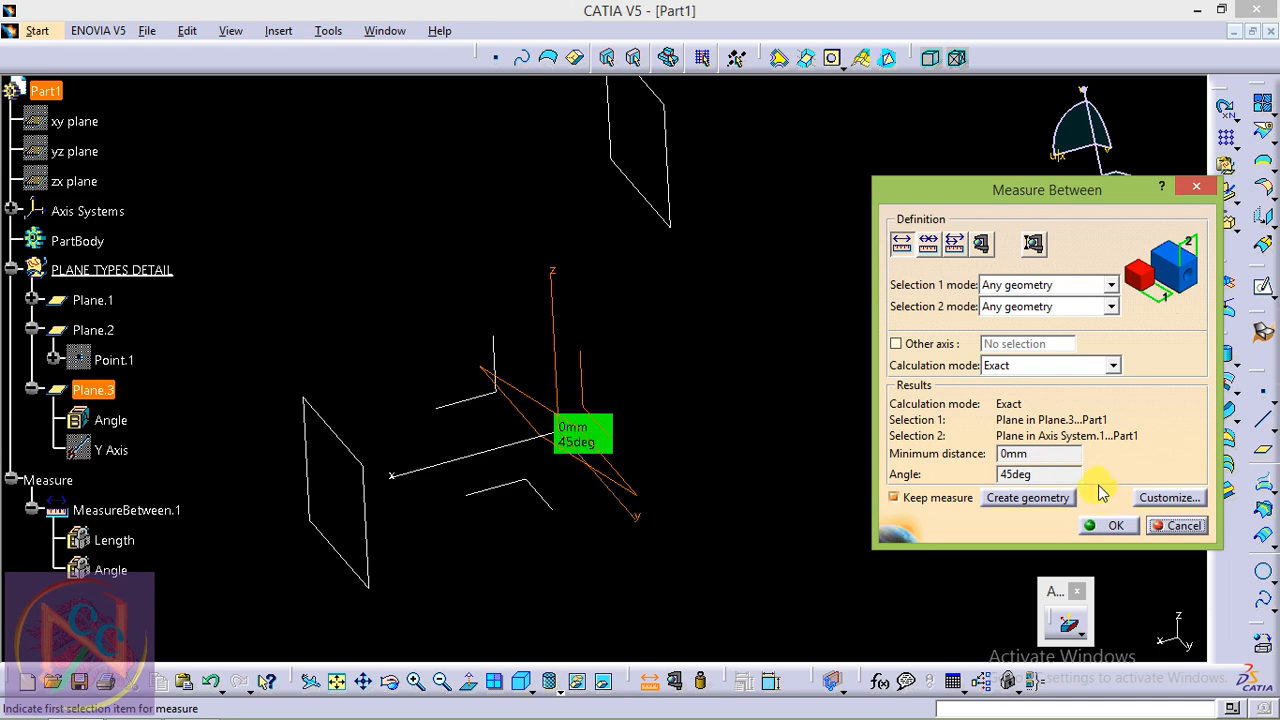
left_click(1176, 526)
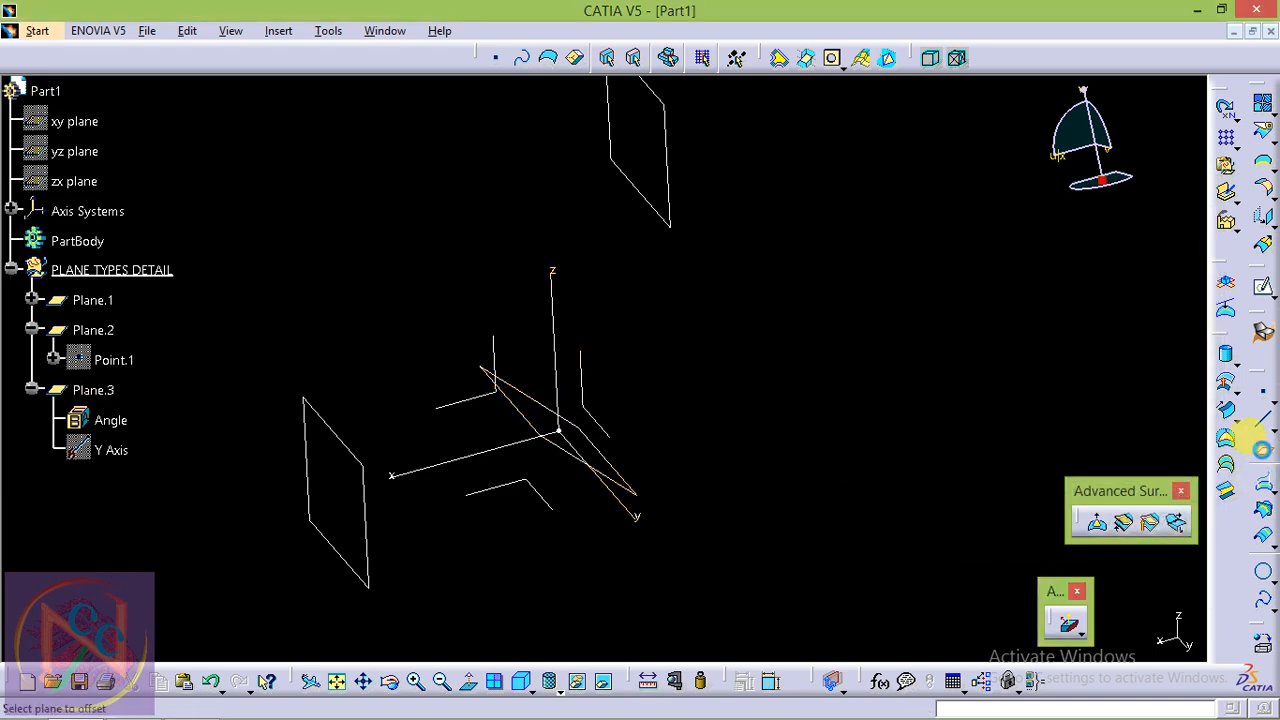
Start another plane and set its type to Through three points
left_click(1263, 449)
left_click(1050, 320)
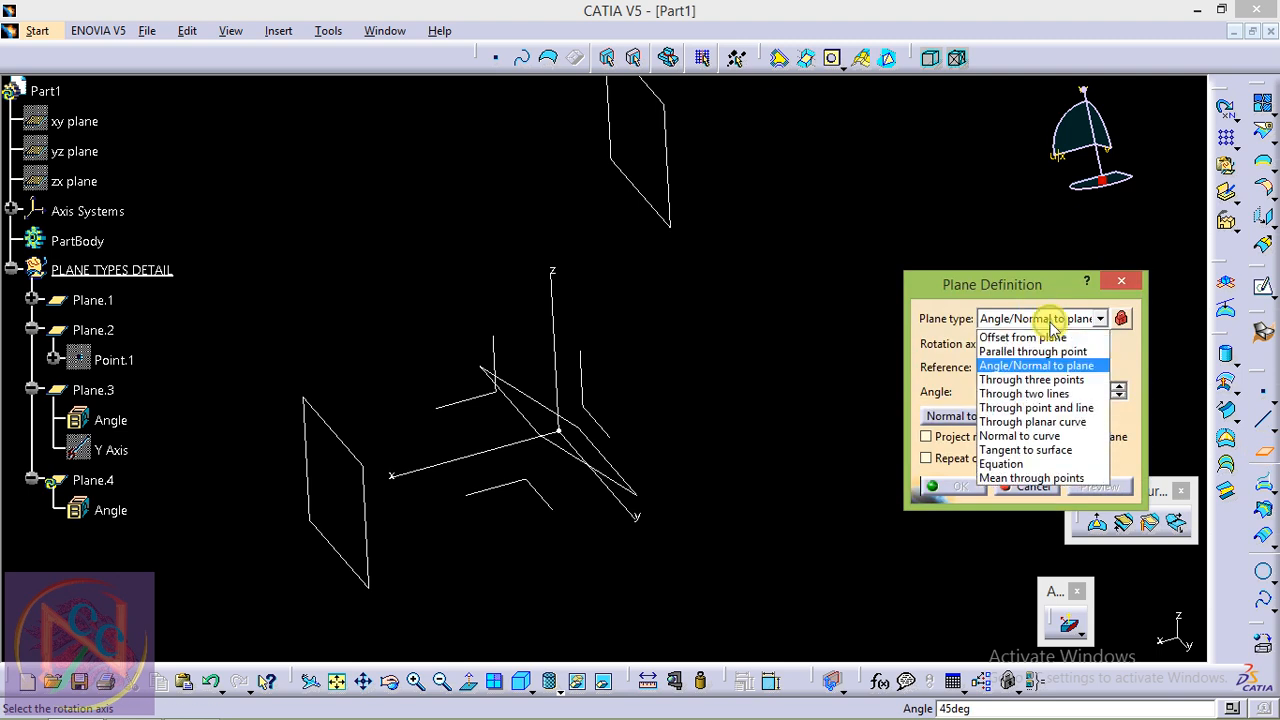
left_click(1058, 380)
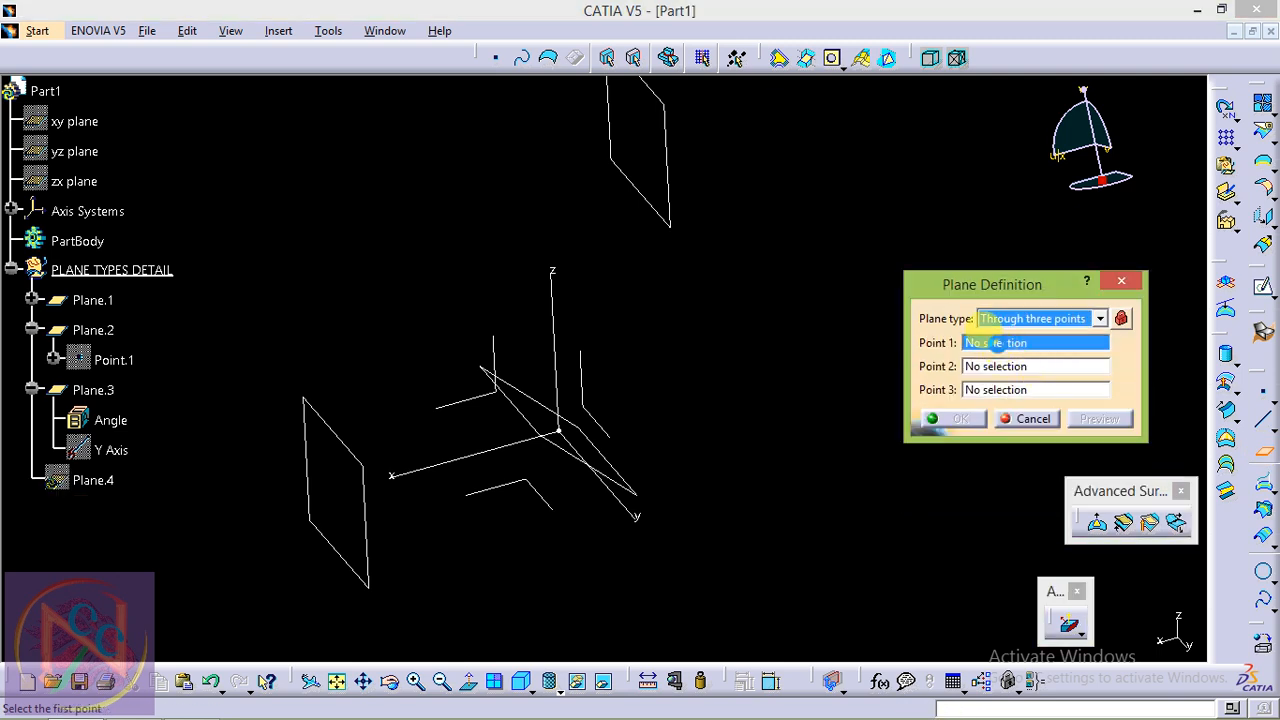
right_click(987, 345)
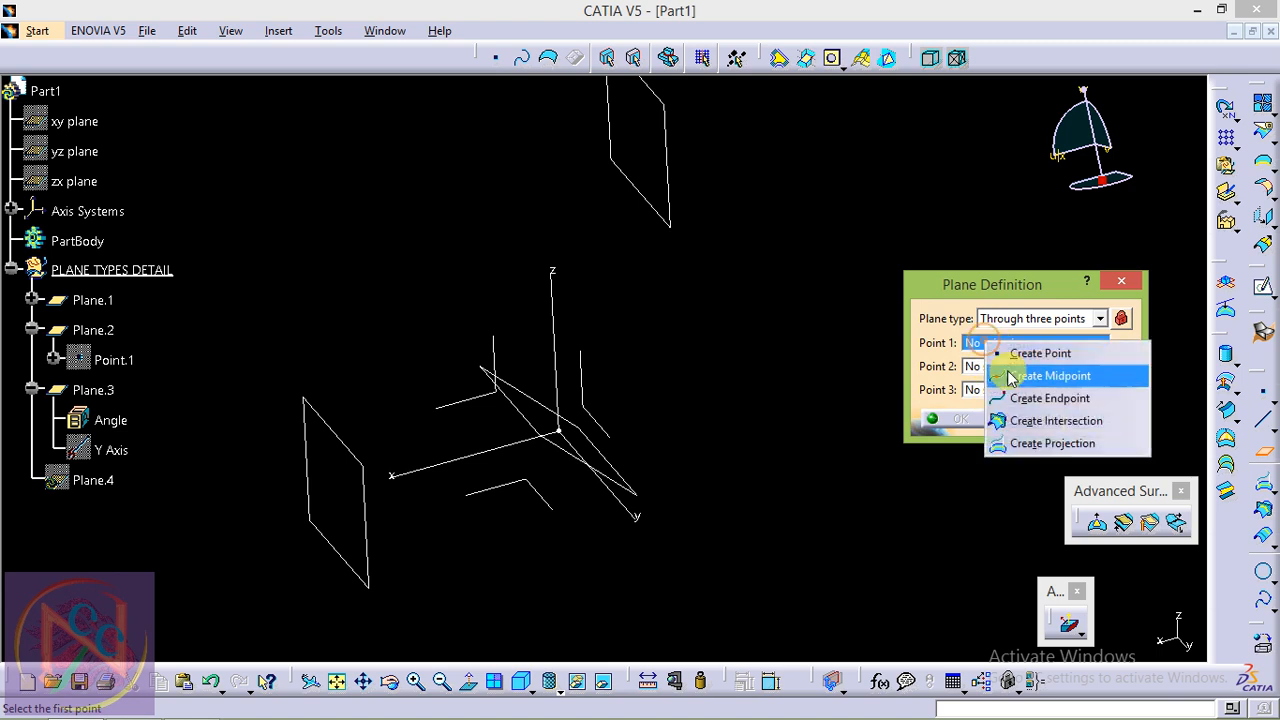
left_click(1020, 354)
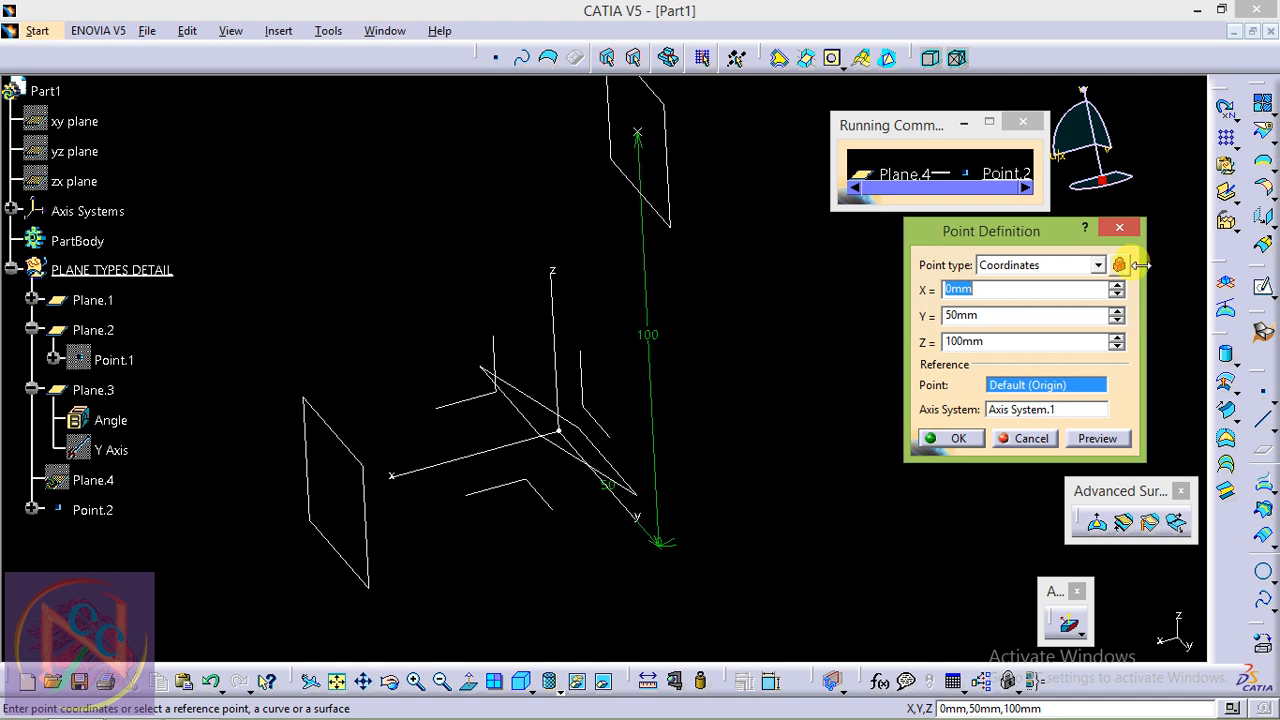
left_click(1119, 227)
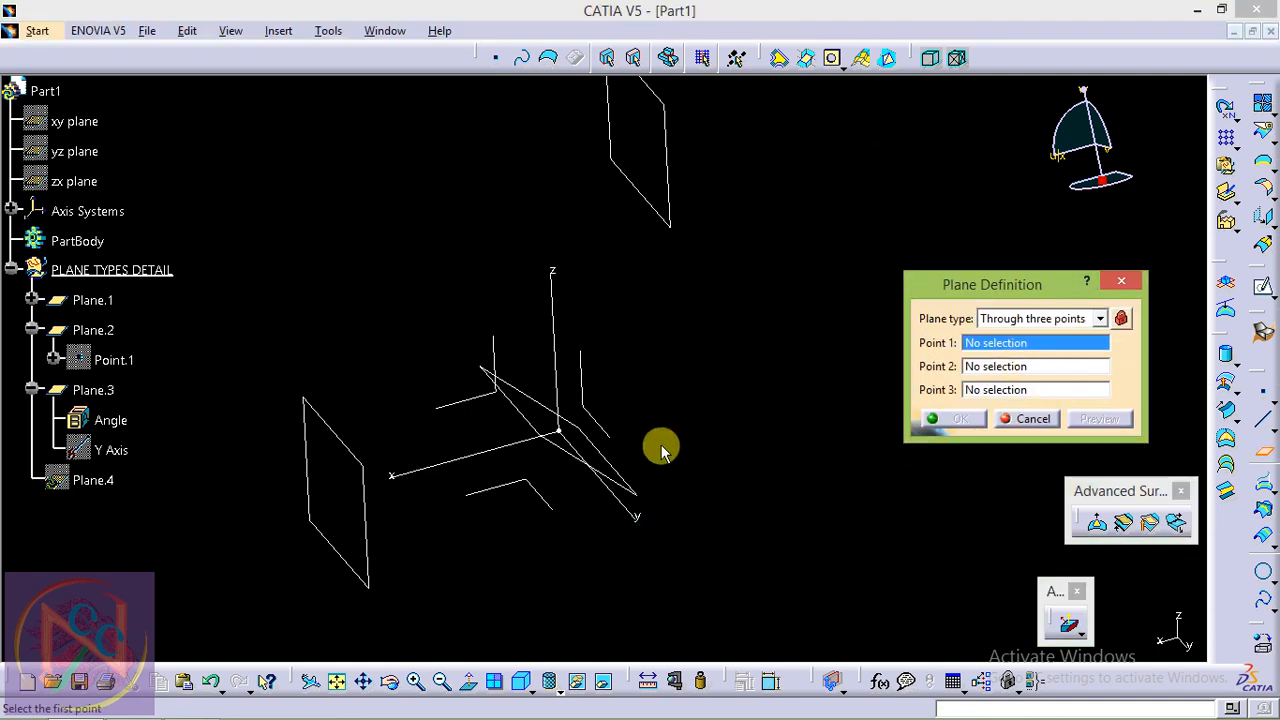
Use the axis system origin as the first point and create the second point at X 15 mm, Y 50 mm, Z 100 mm
left_click(558, 431)
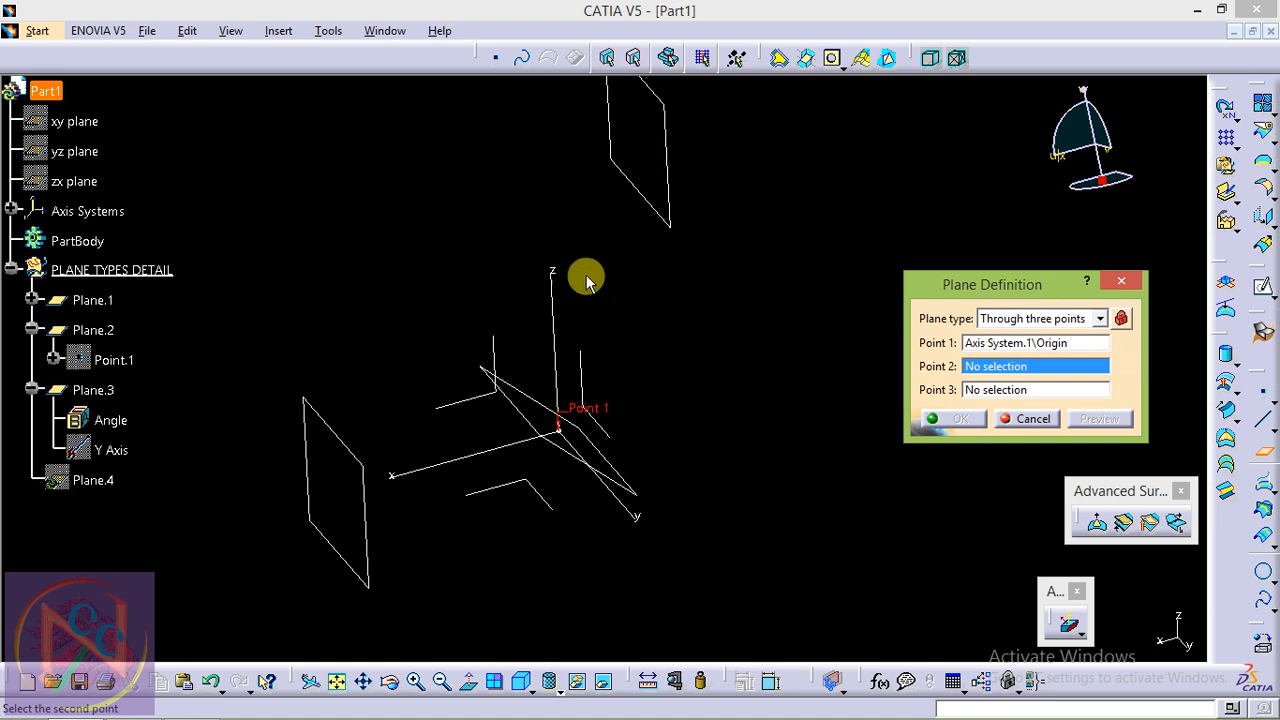
right_click(988, 370)
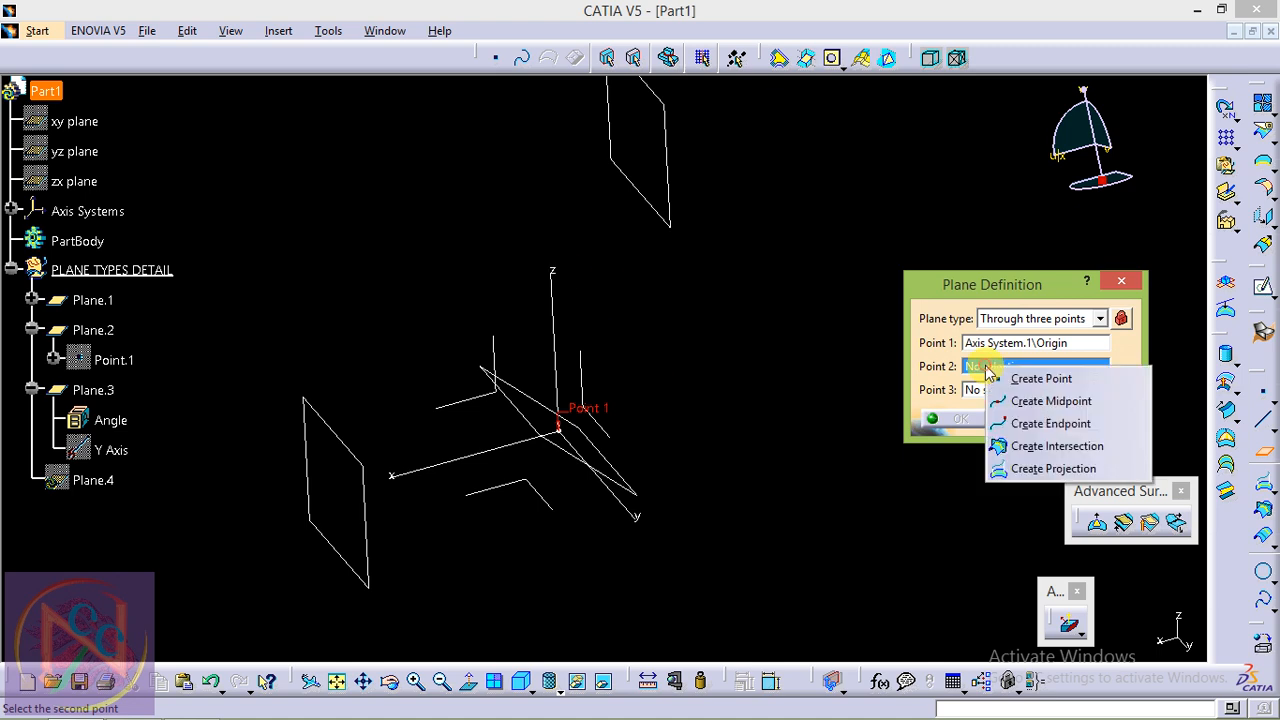
left_click(1040, 378)
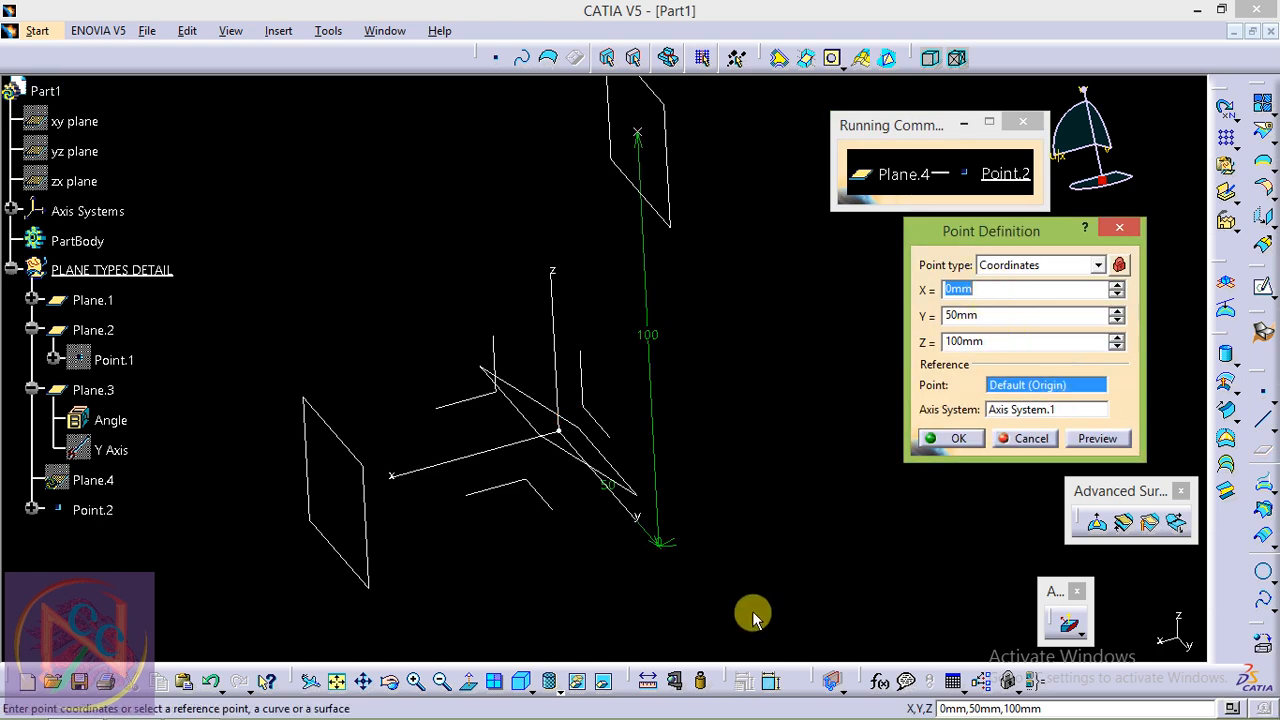
left_click(975, 316)
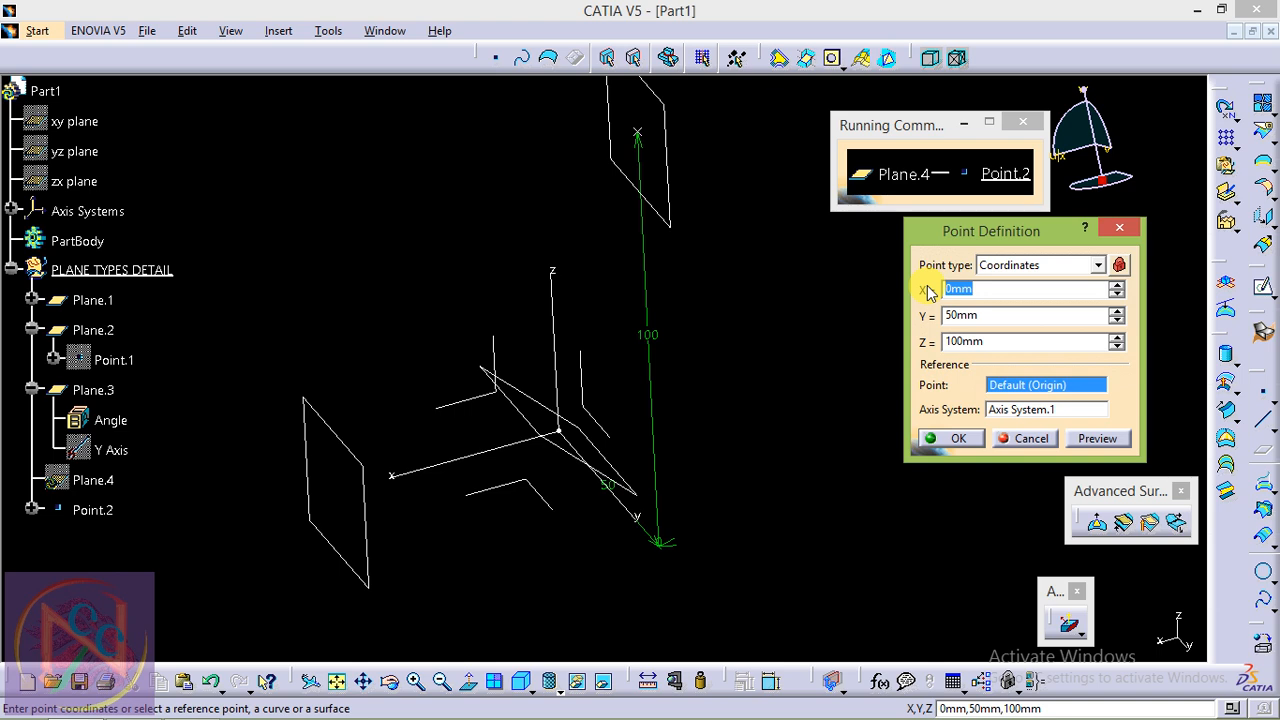
type("15")
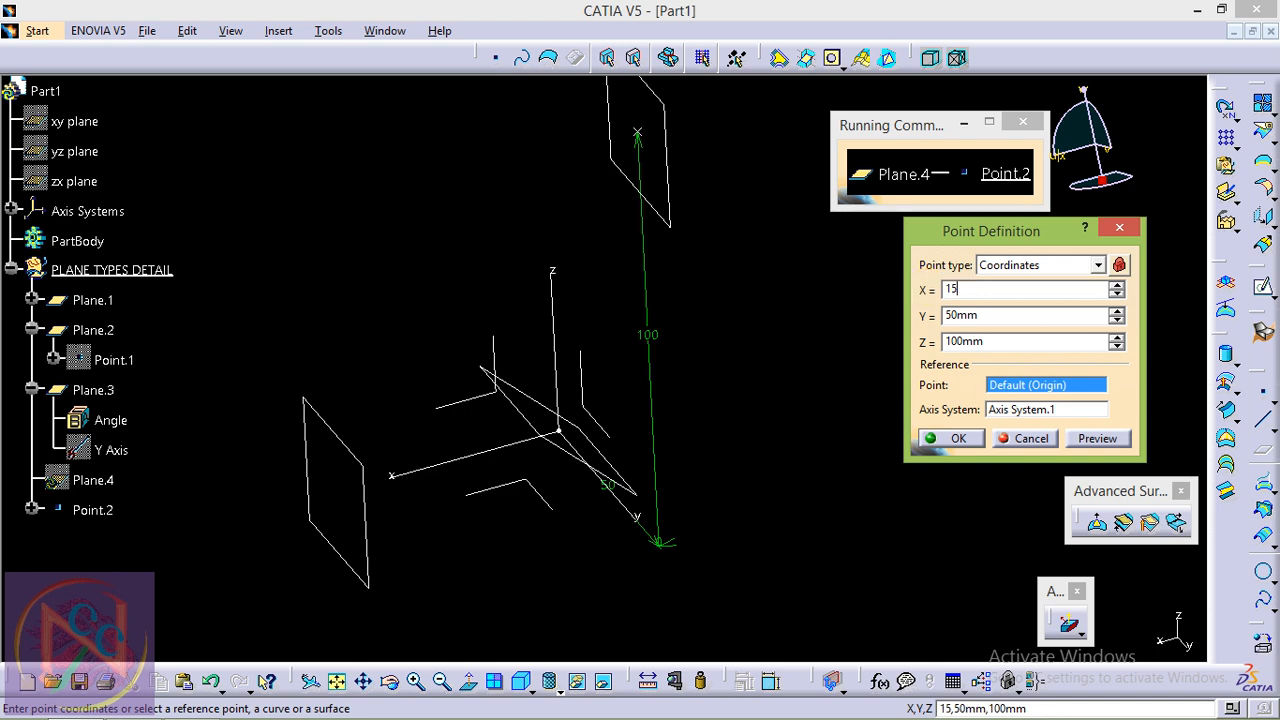
left_click(1092, 440)
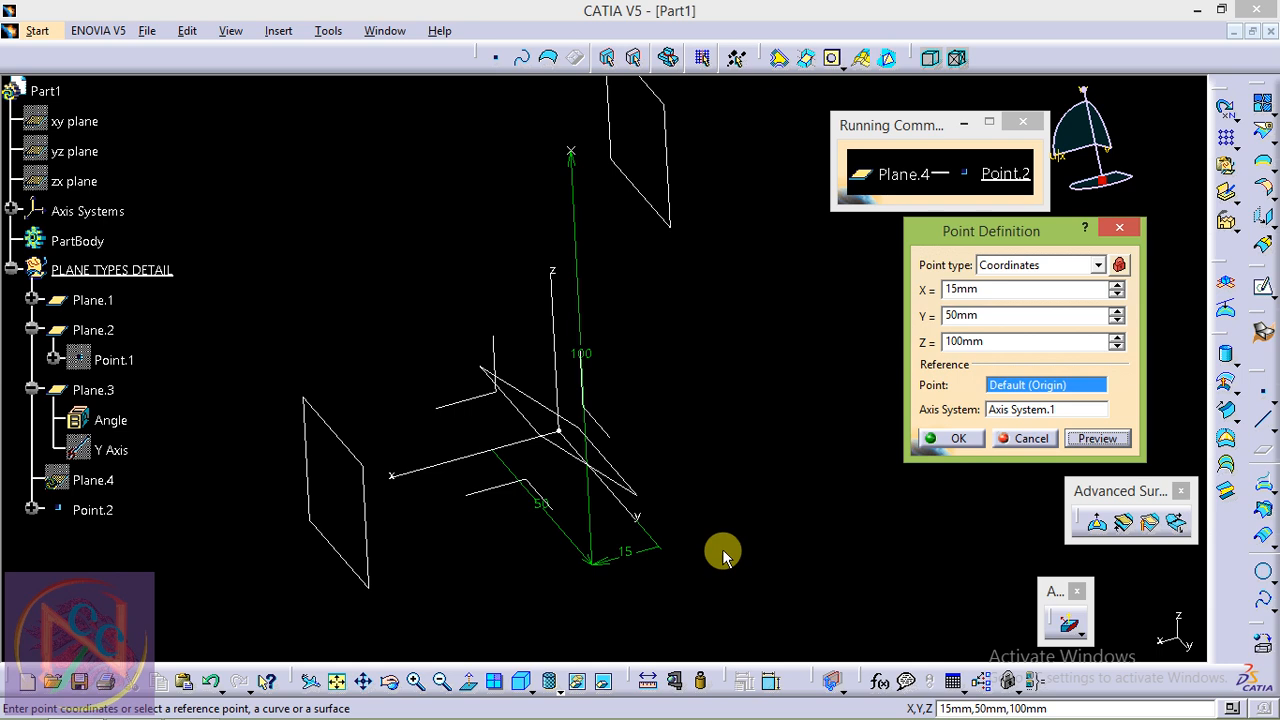
left_click(958, 439)
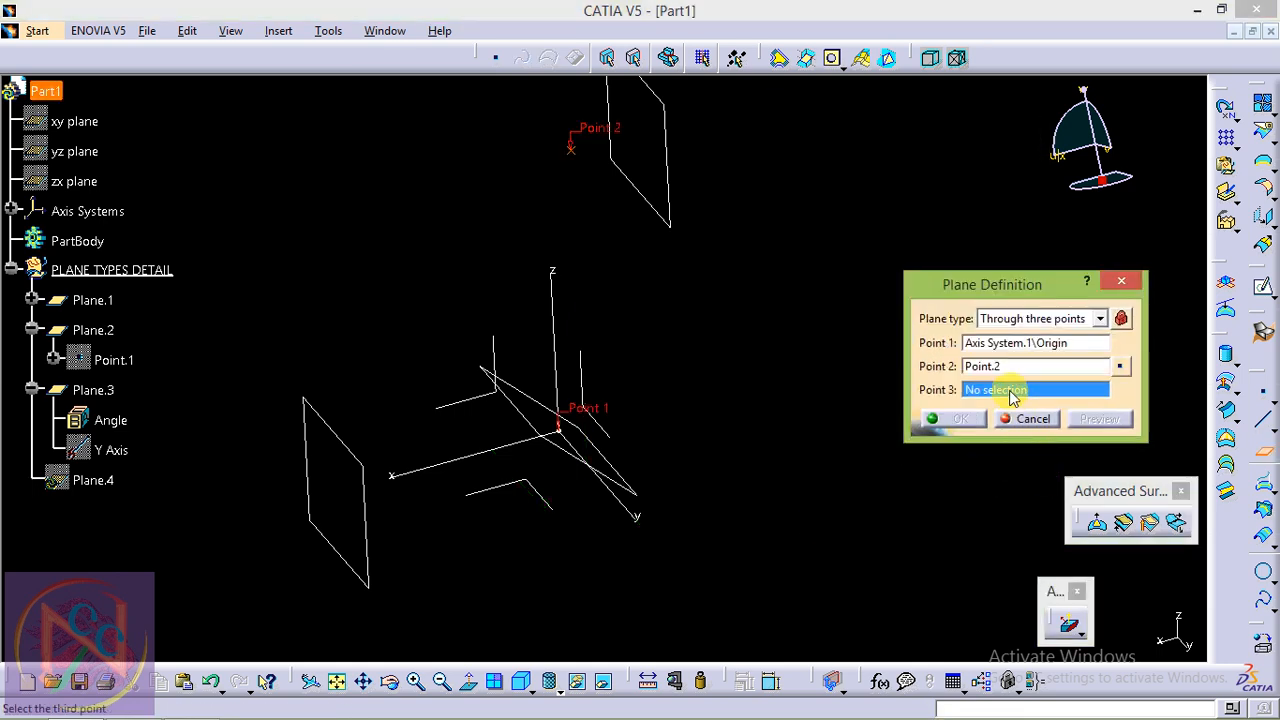
Create the plane's third point at X 15 mm, Y 250 mm, Z 200 mm
middle_click_drag(697, 305, 770, 355)
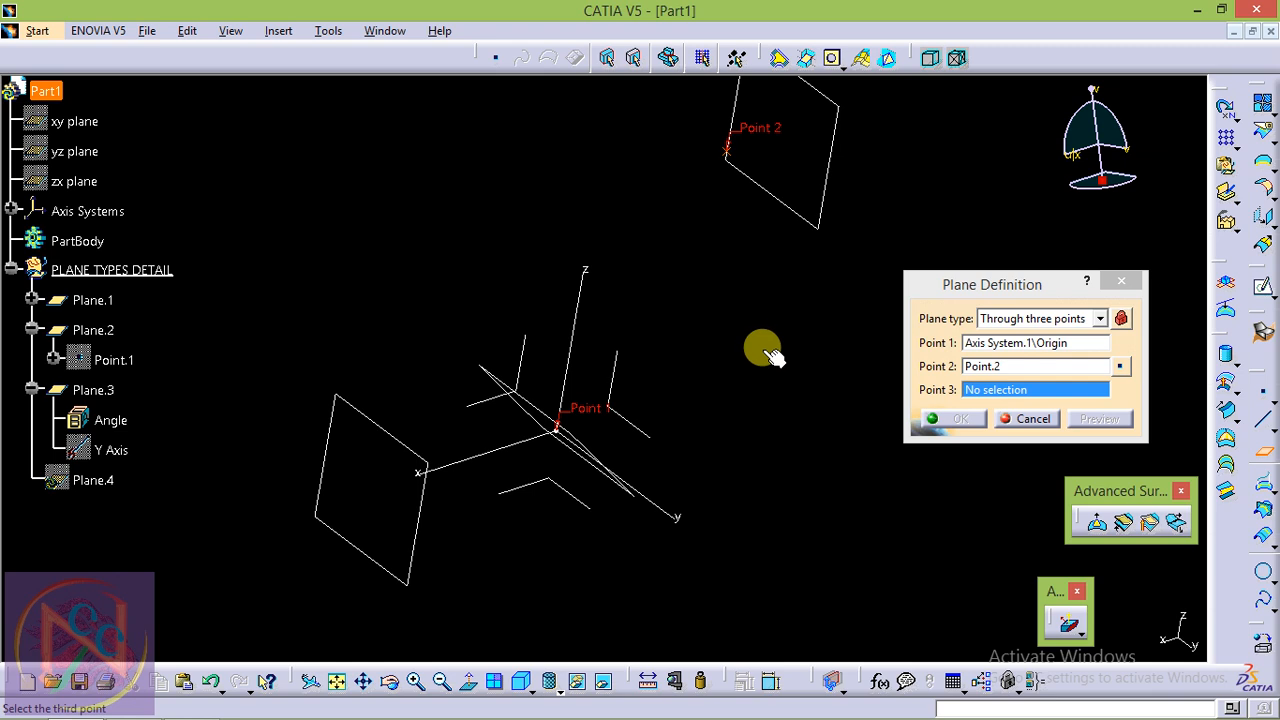
right_click(1010, 389)
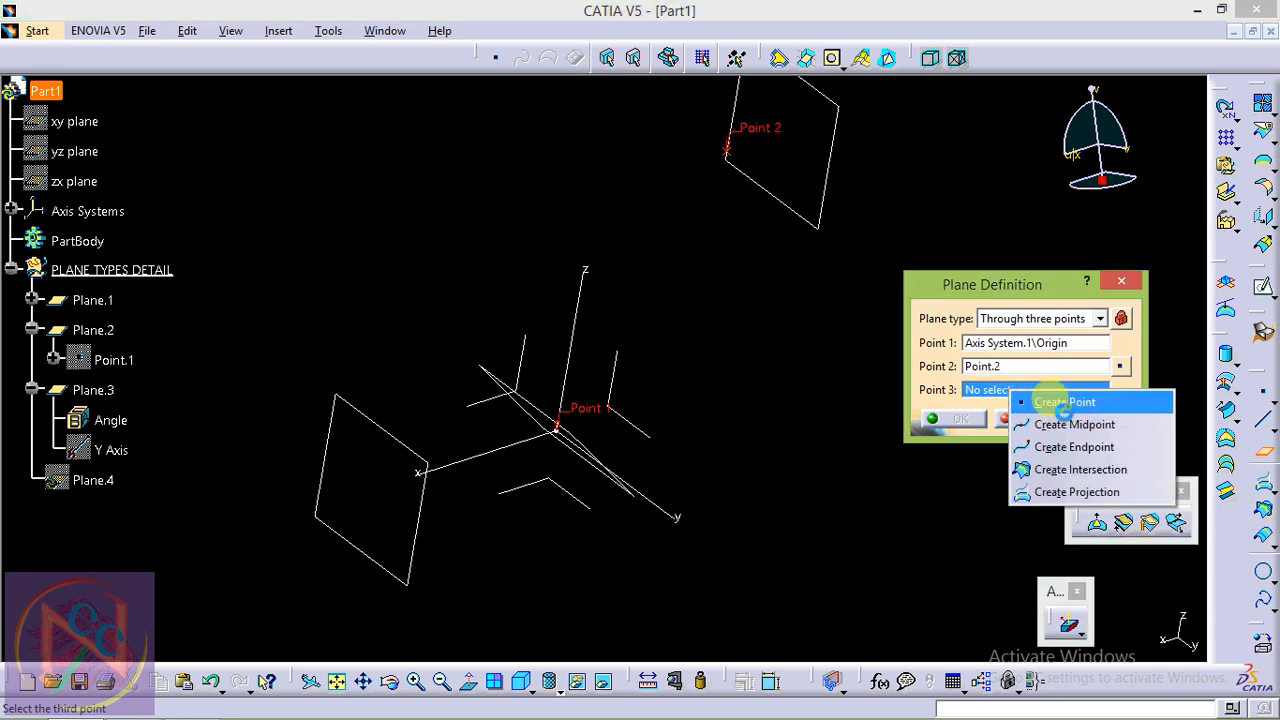
left_click(1064, 403)
left_click_drag(991, 291, 925, 291)
left_click_drag(991, 345, 933, 331)
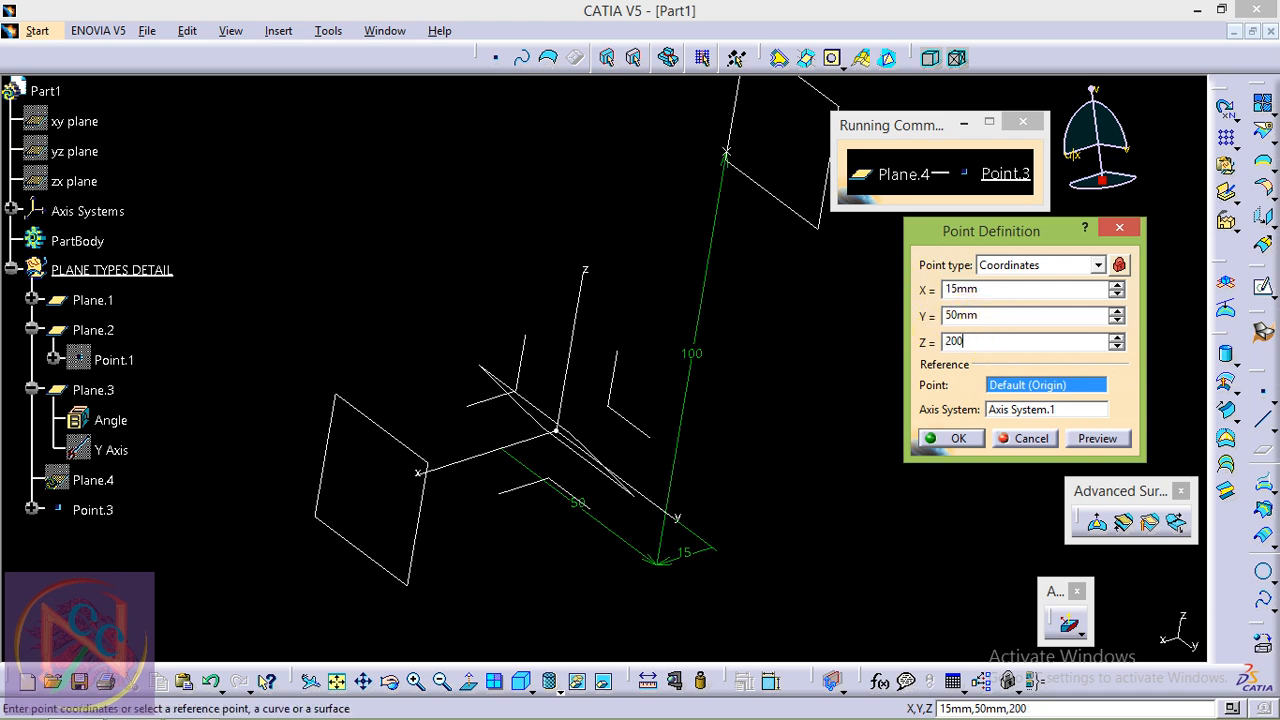
left_click_drag(990, 315, 930, 320)
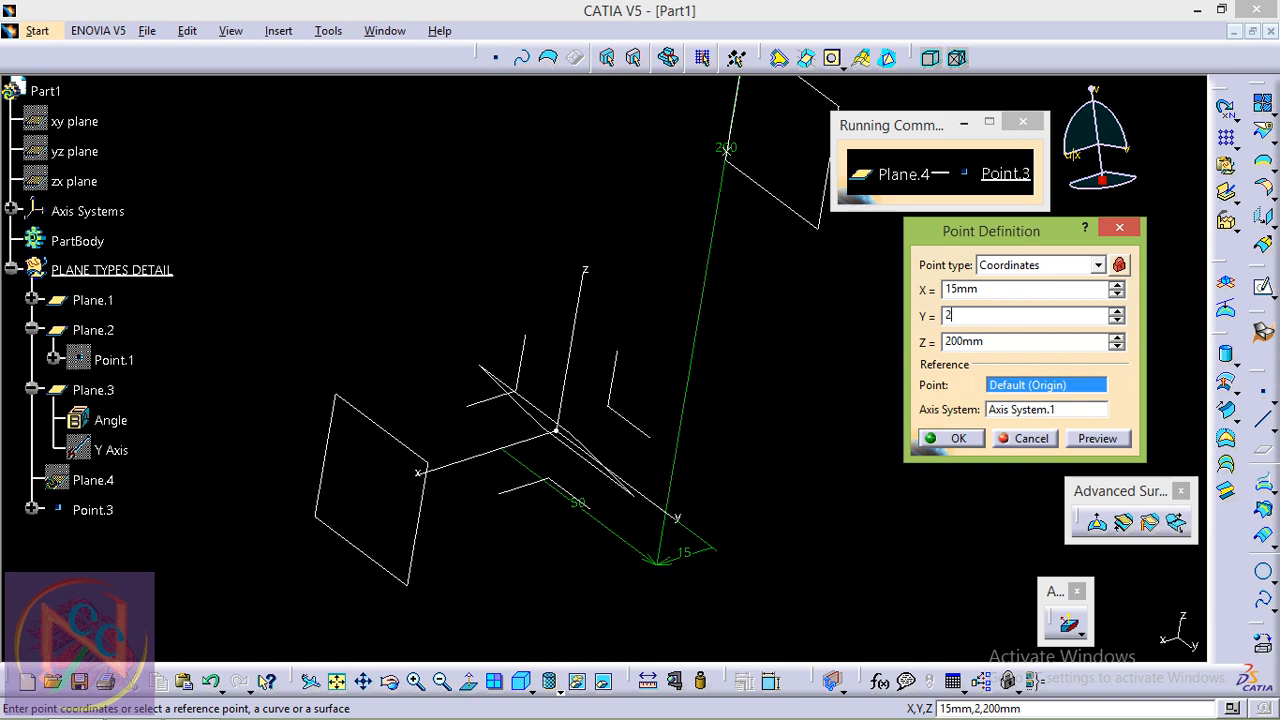
left_click(1105, 440)
middle_click_drag(790, 432, 798, 612)
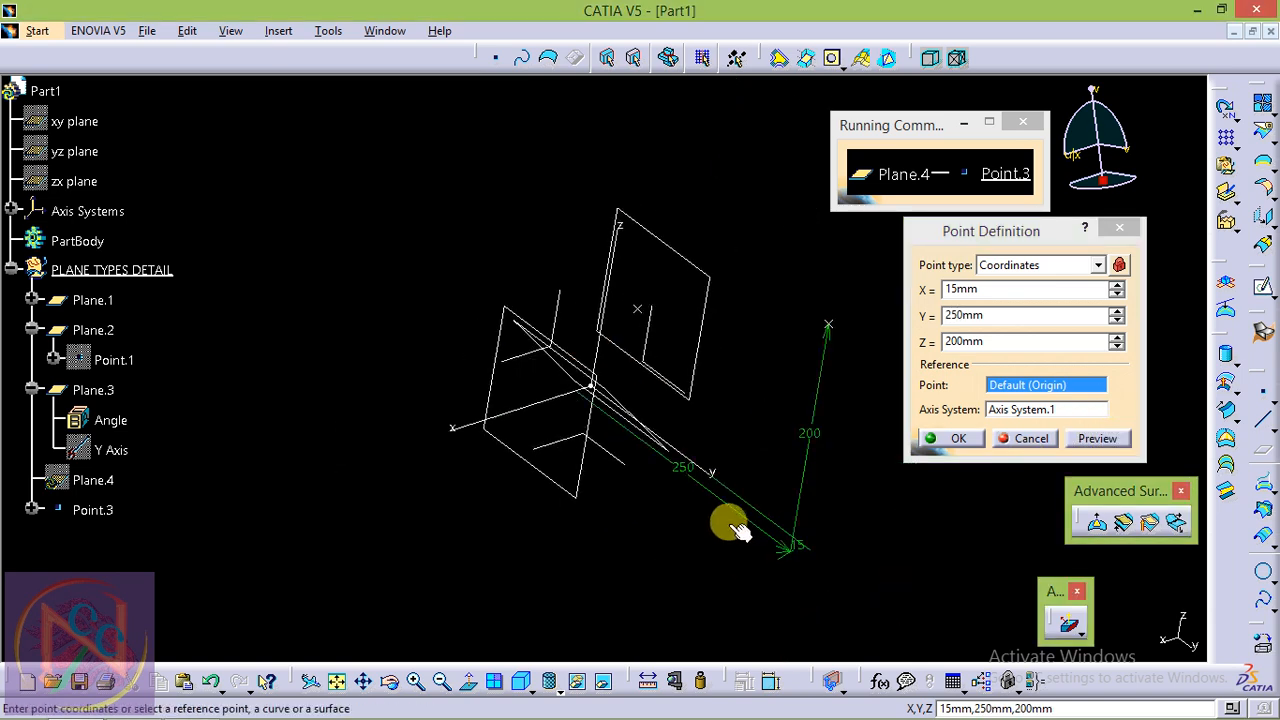
left_click(955, 438)
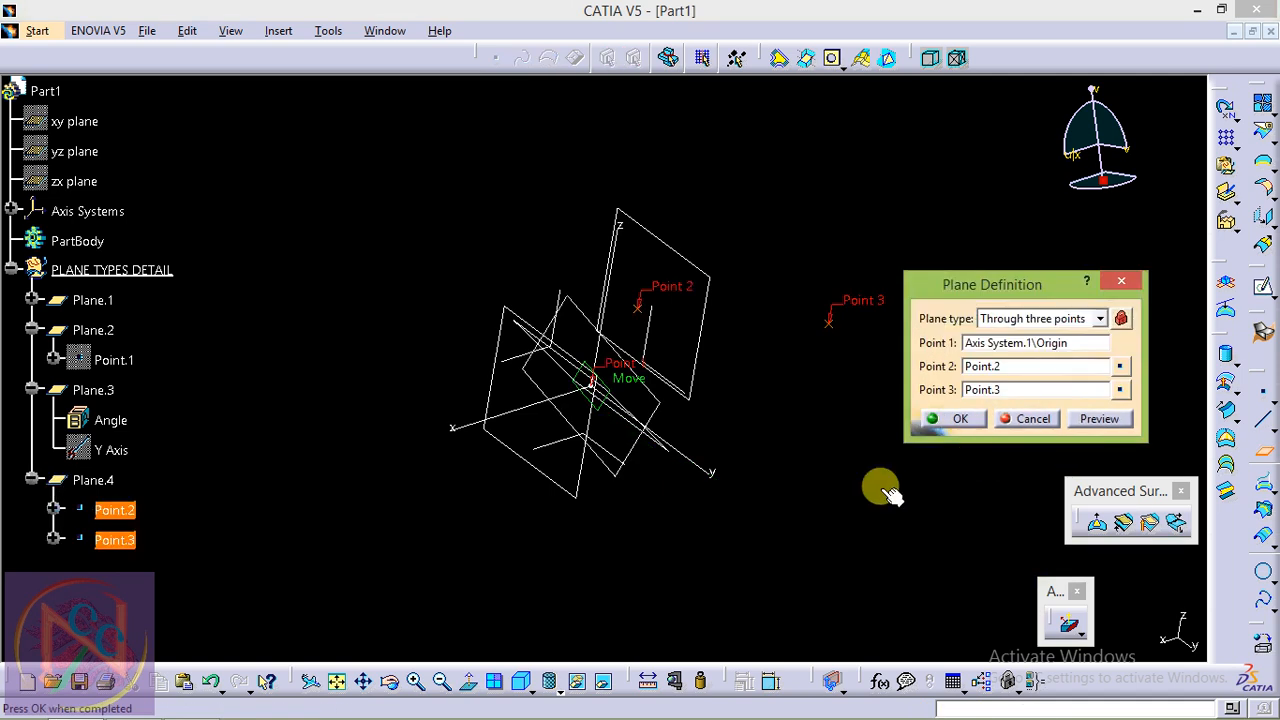
Check the orientation of the plane through the three points and create it
middle_click_drag(723, 403, 595, 369)
middle_click_drag(557, 234, 646, 291)
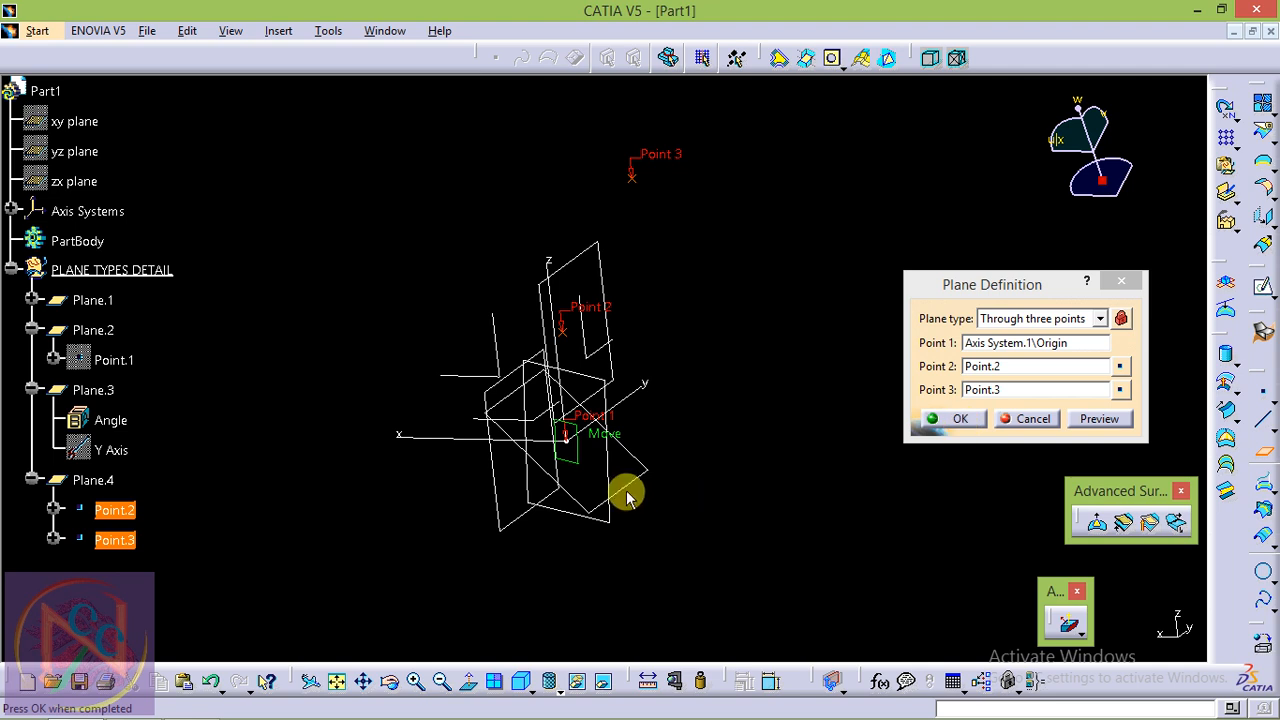
left_click(960, 420)
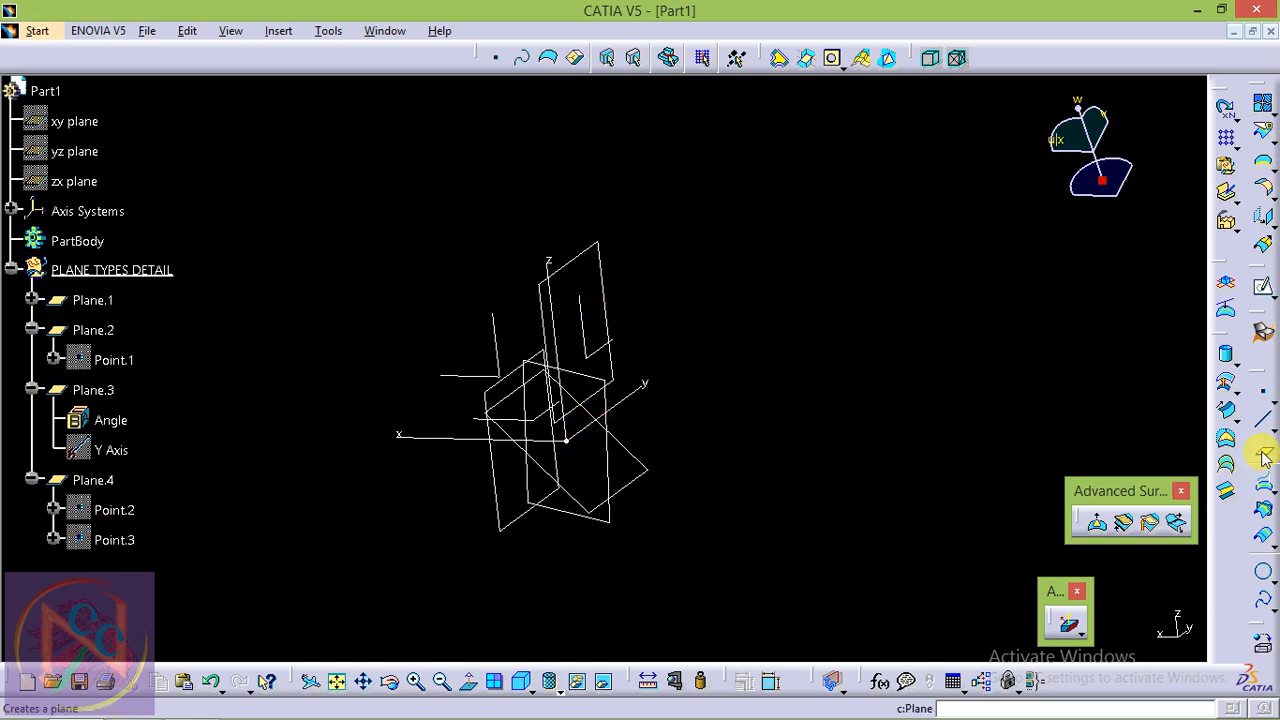
left_click(1057, 318)
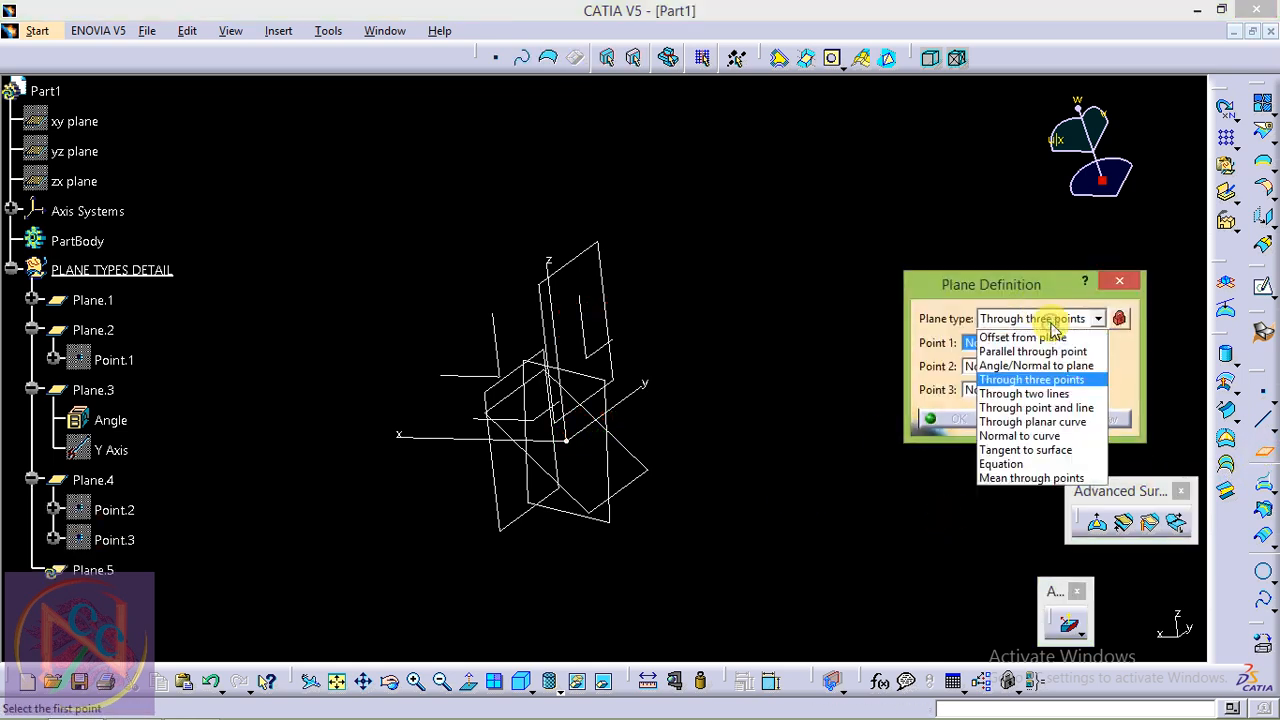
left_click(1043, 395)
middle_click_drag(691, 320, 743, 380)
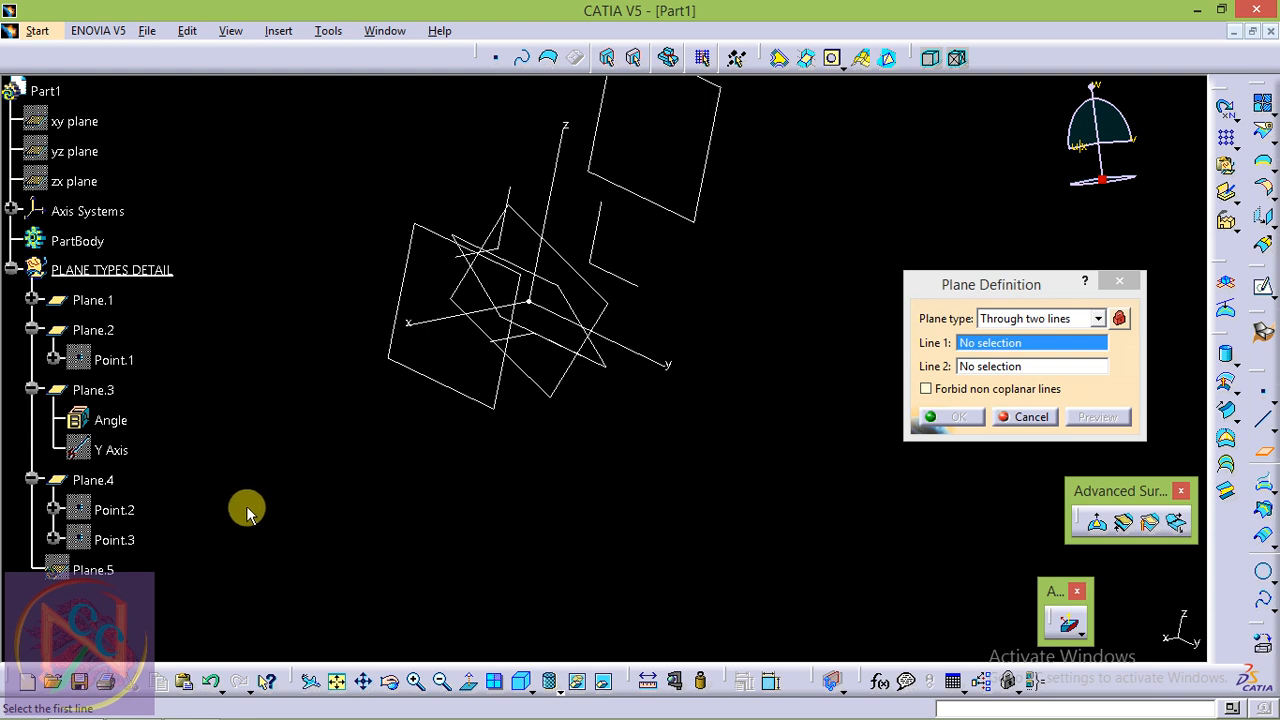
key("Escape")
Show the hidden points Point.2 and Point.3 of Plane.4 in the model
left_click(112, 509)
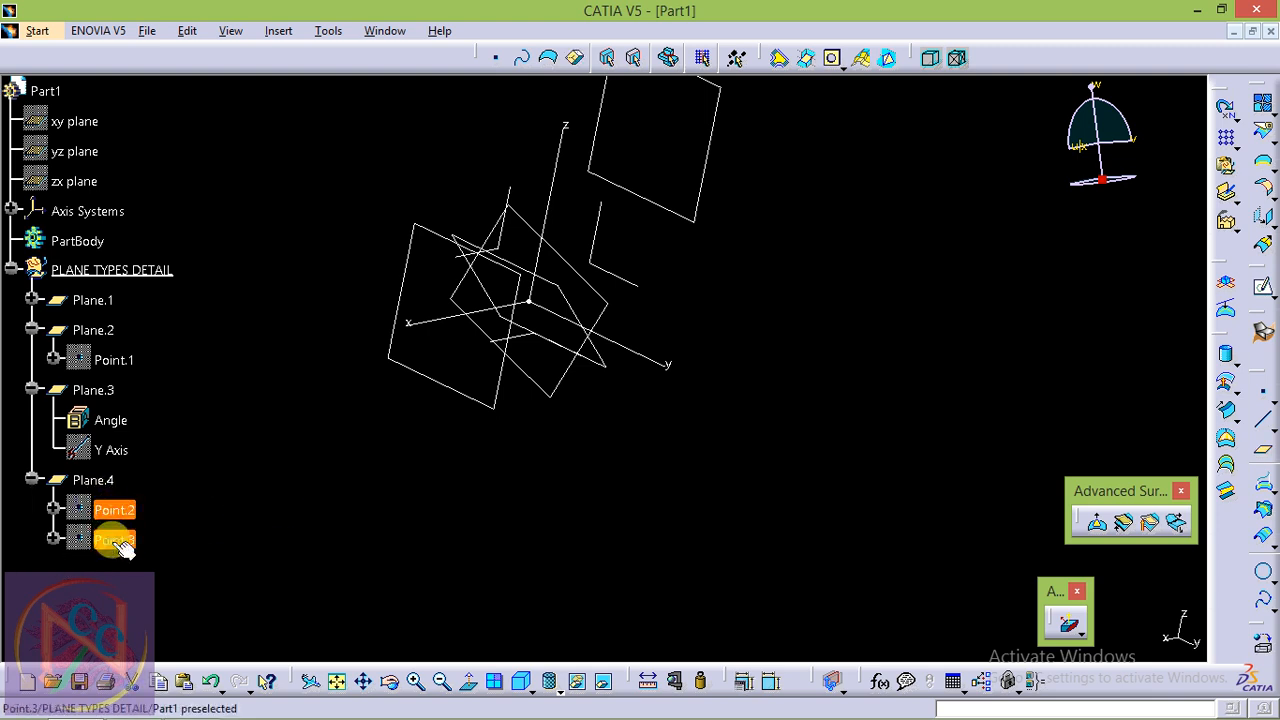
left_click(266, 431)
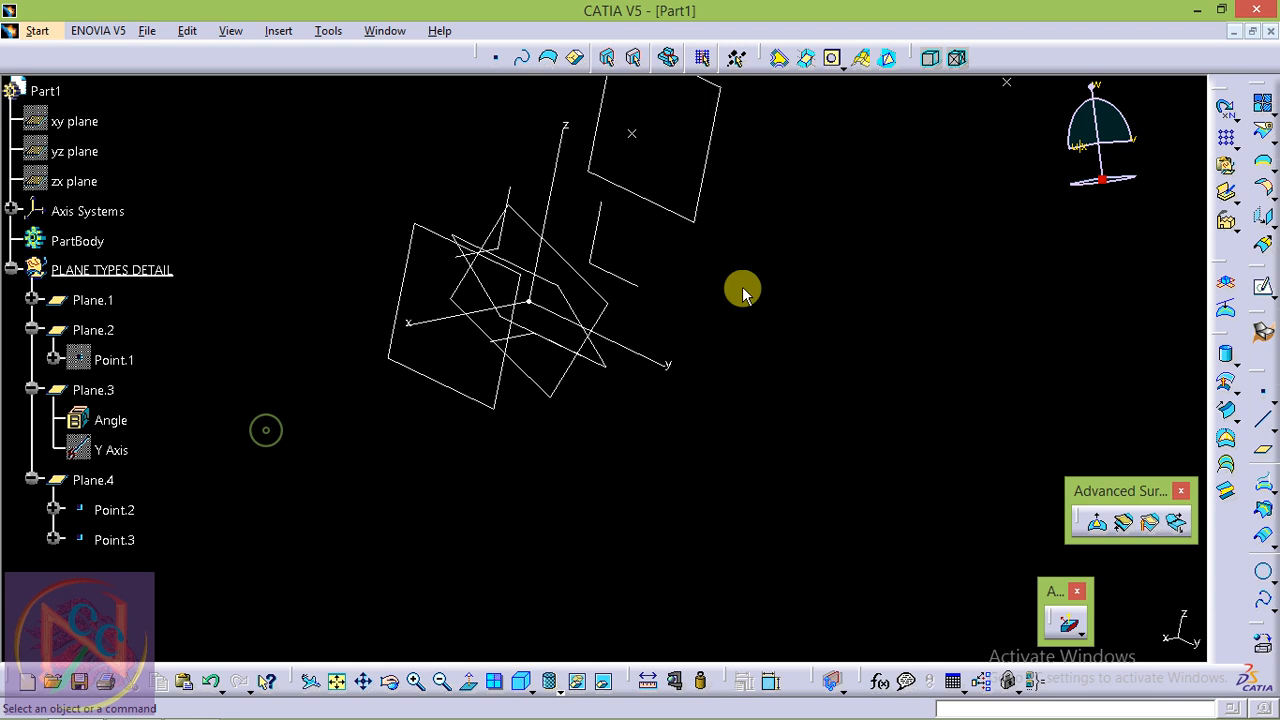
middle_click_drag(640, 349, 650, 389)
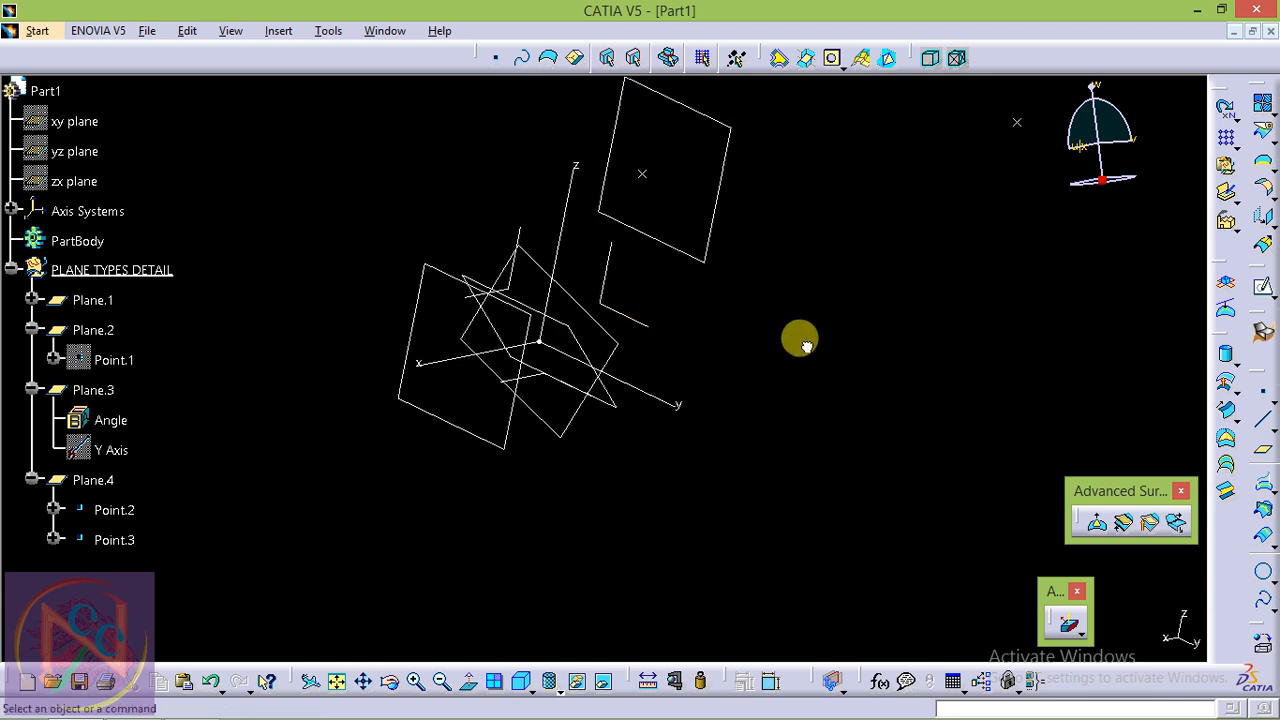
Start another plane and set its type to Through two lines
left_click(1262, 449)
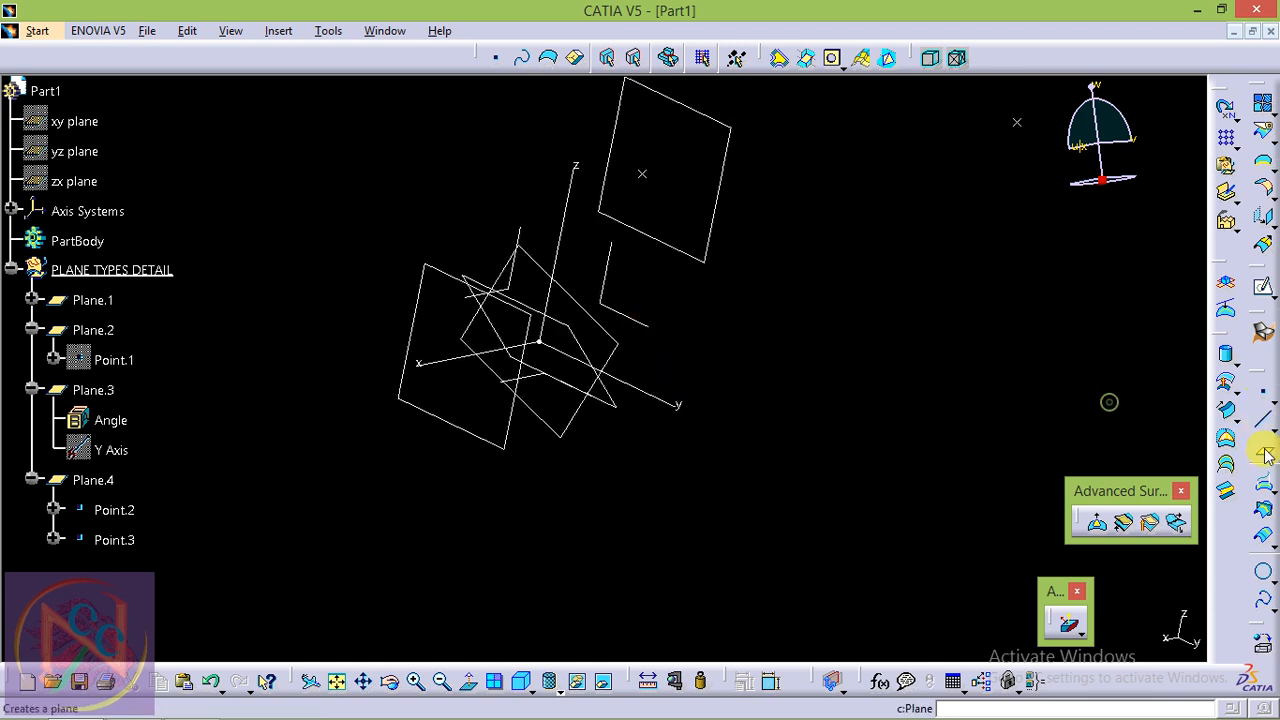
left_click_drag(1048, 283, 800, 300)
left_click(797, 335)
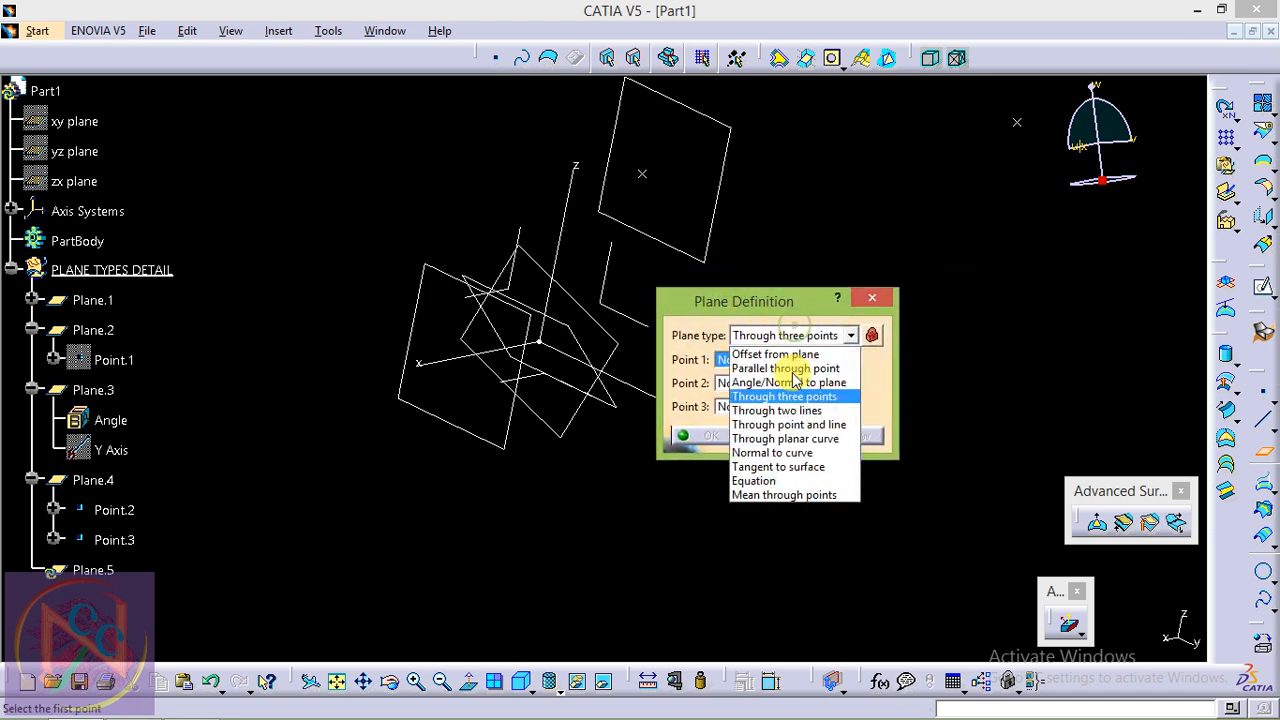
left_click(800, 411)
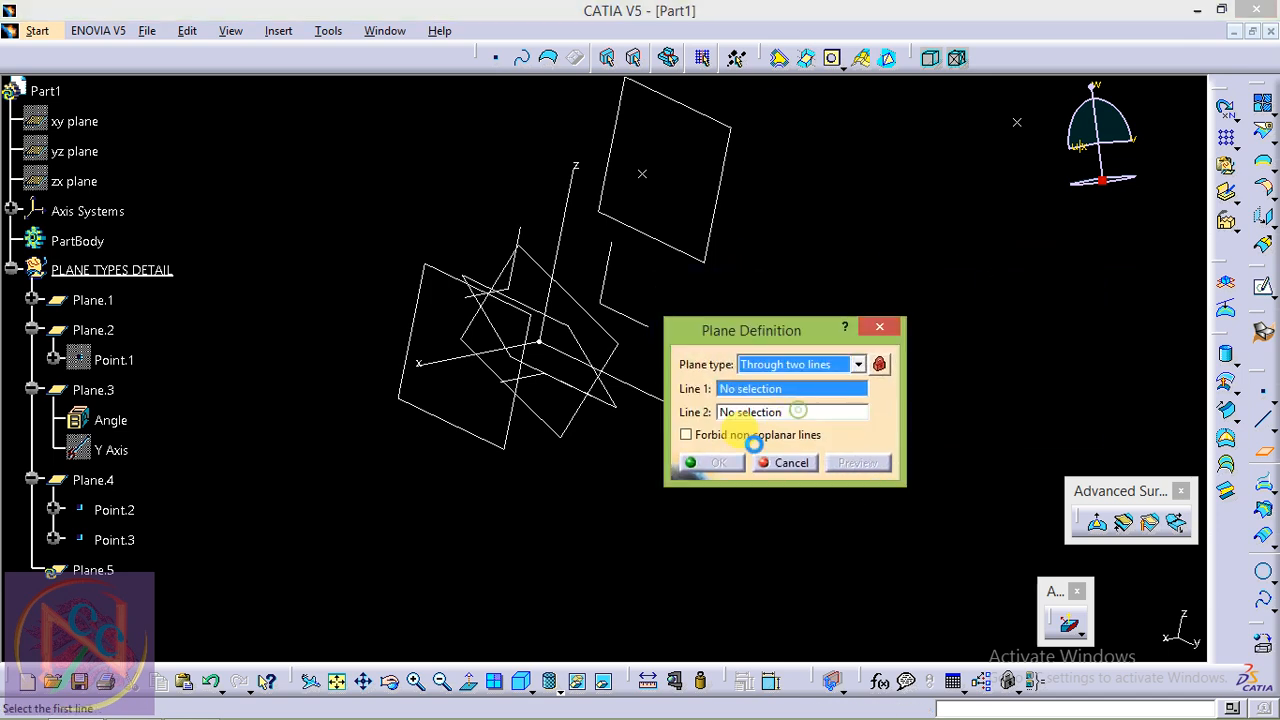
Create a Point-Point line from Point.2 to Point.3 as the plane's first line
right_click(778, 397)
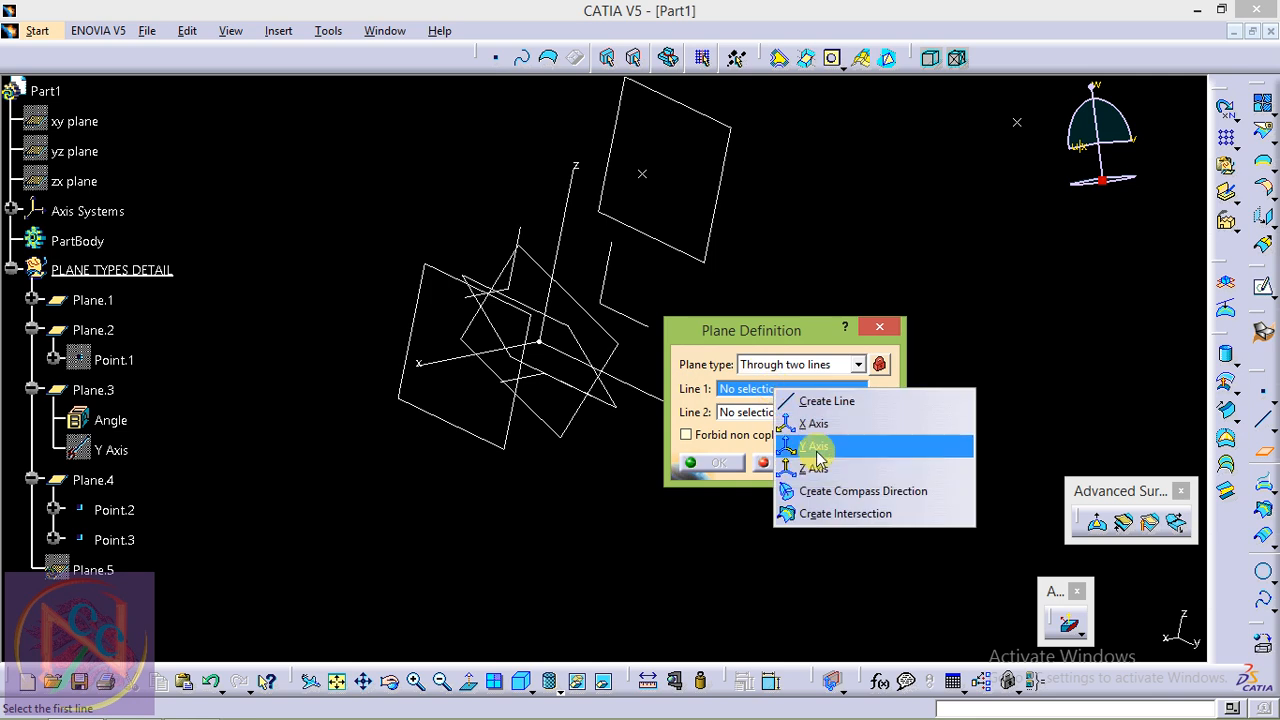
left_click(850, 401)
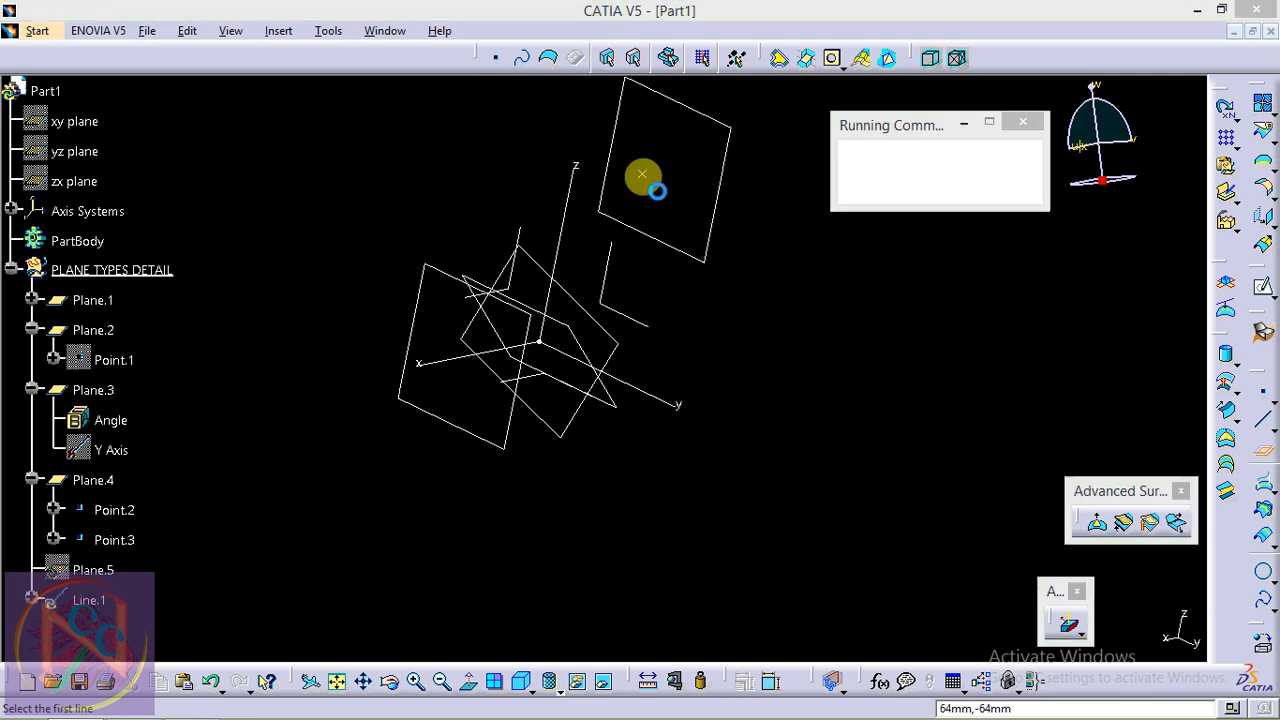
left_click(1062, 313)
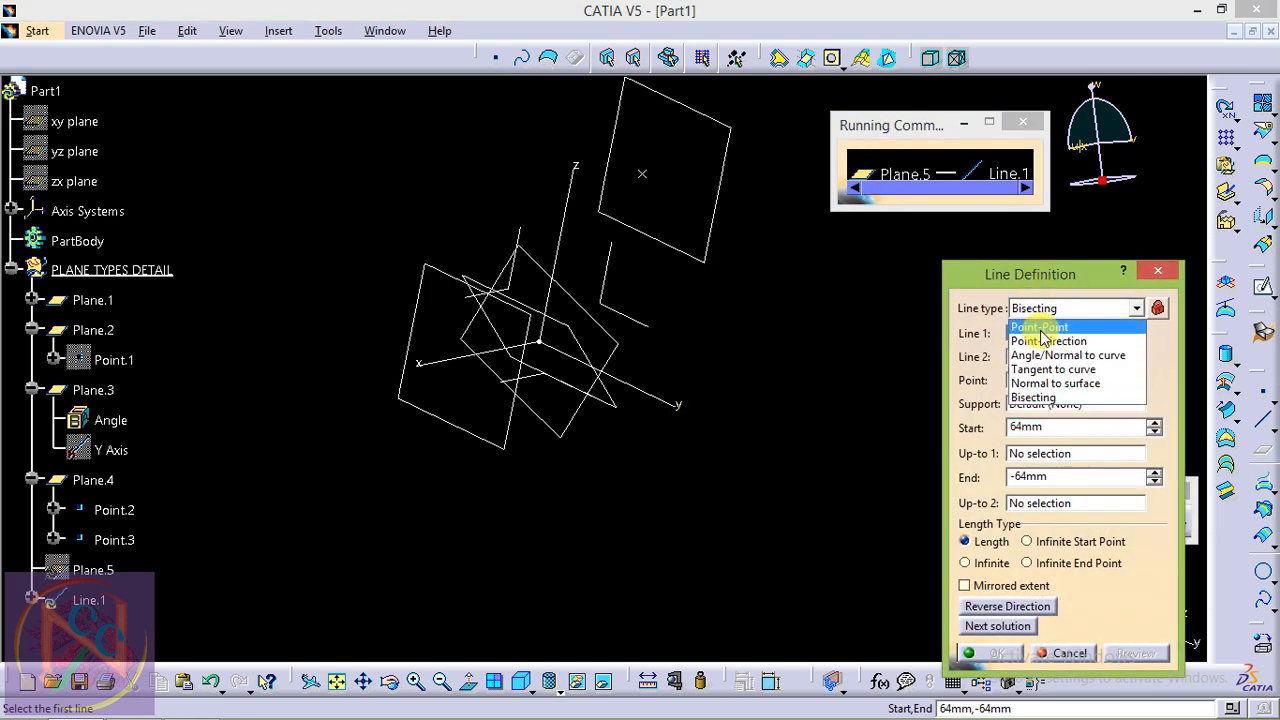
left_click(1040, 326)
left_click(642, 175)
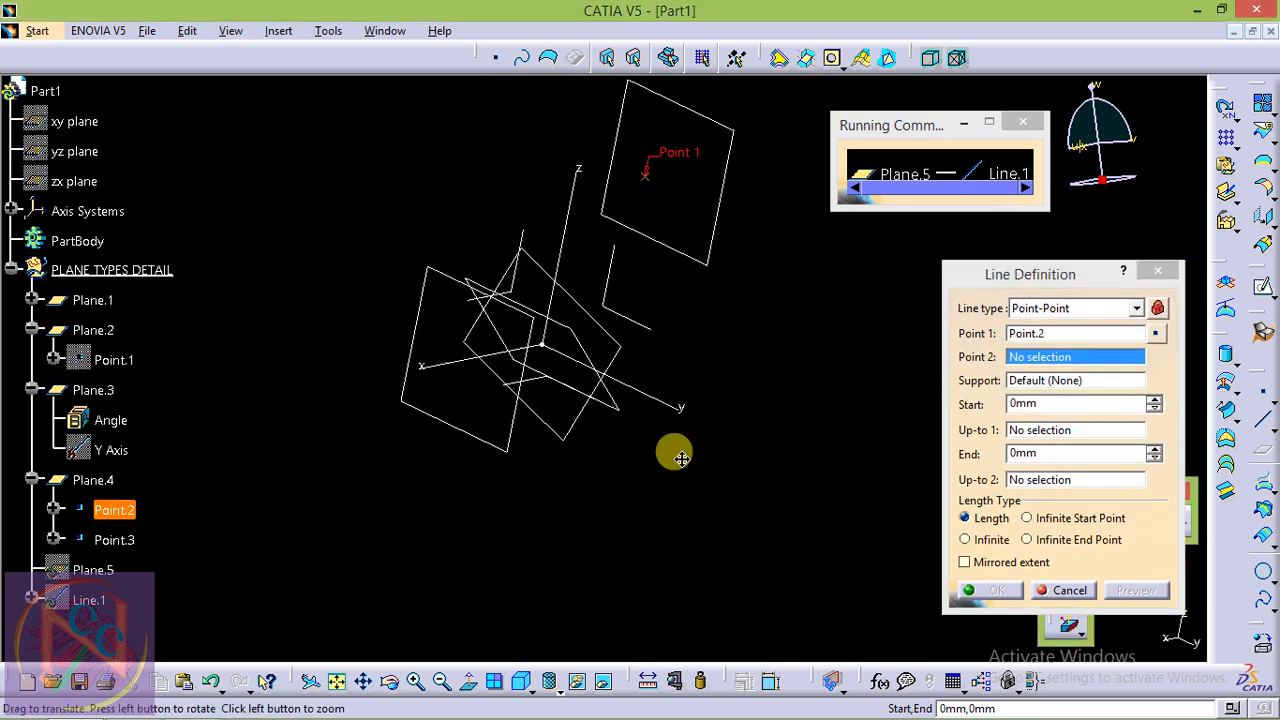
left_click(805, 288)
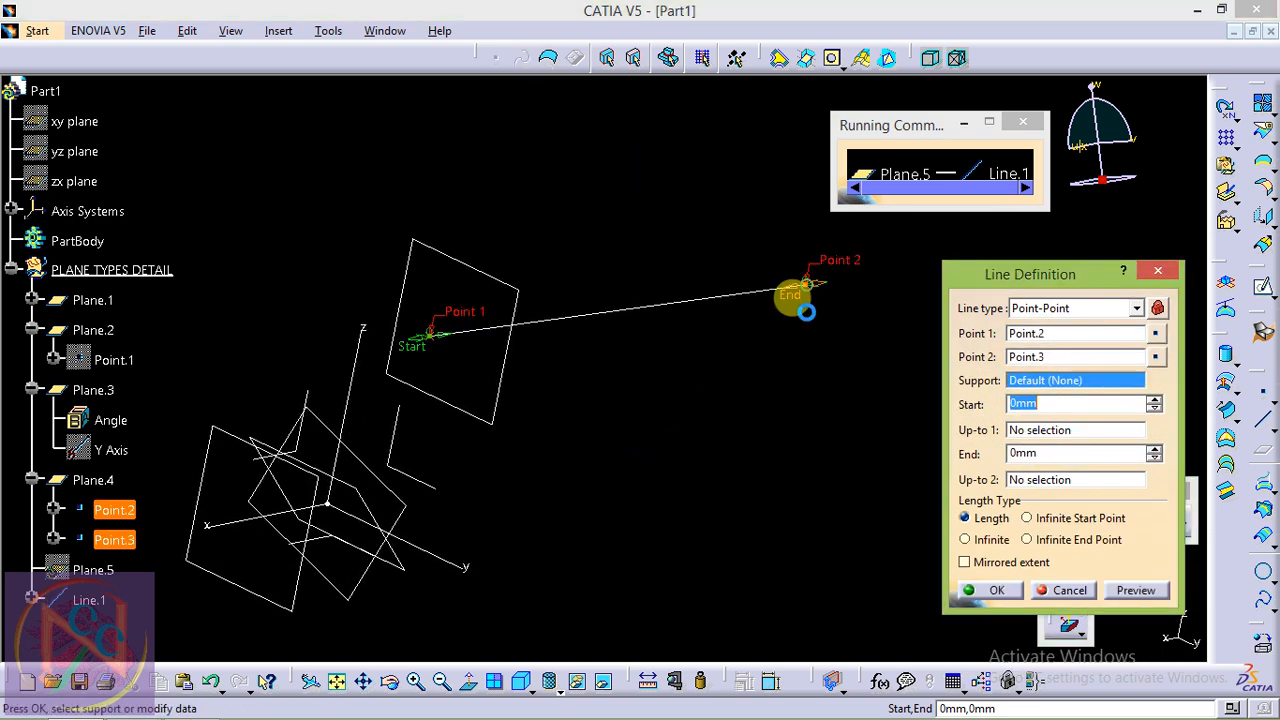
left_click(1015, 590)
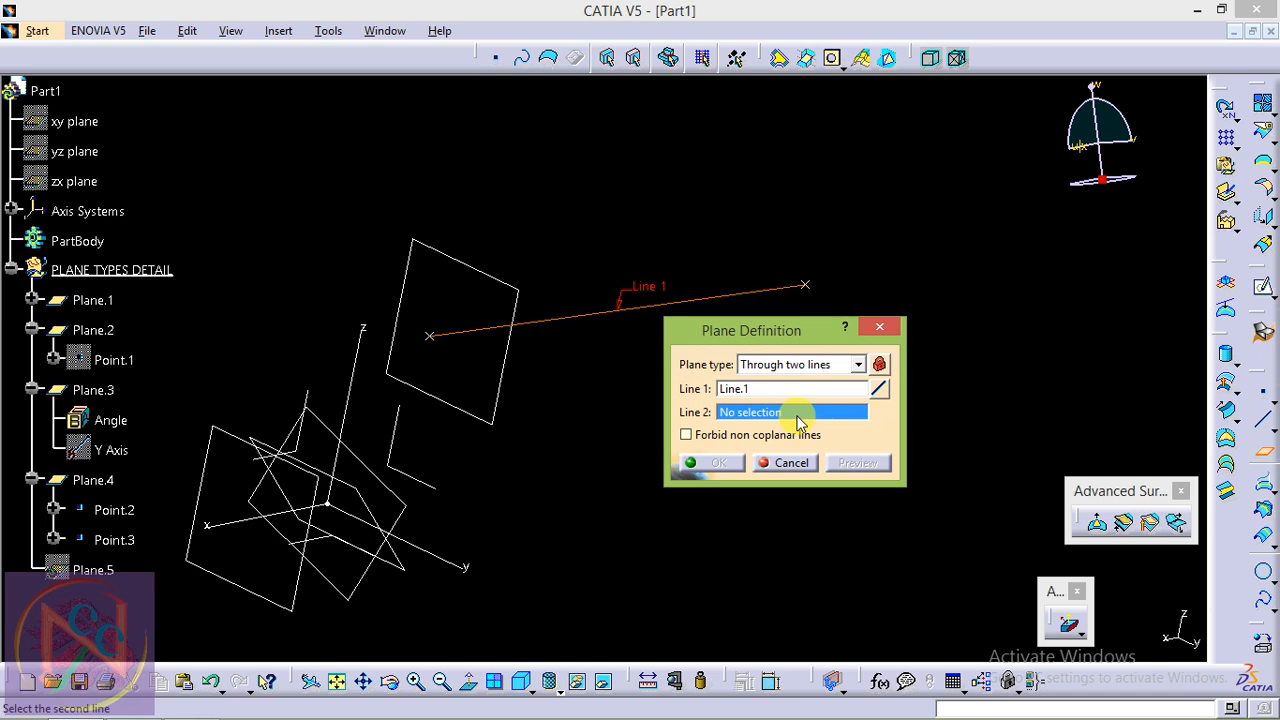
Use the axis system's Y axis as the second line and create the plane, leaving non-coplanar lines allowed
right_click(800, 422)
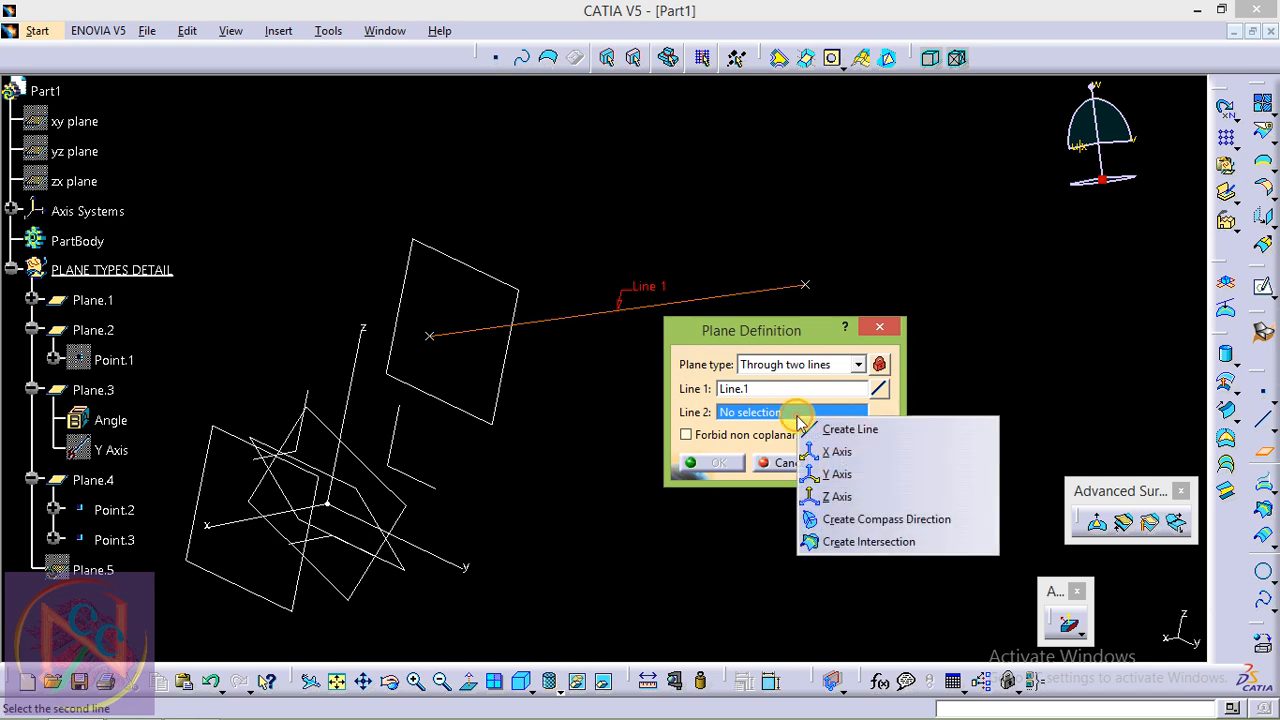
left_click(512, 440)
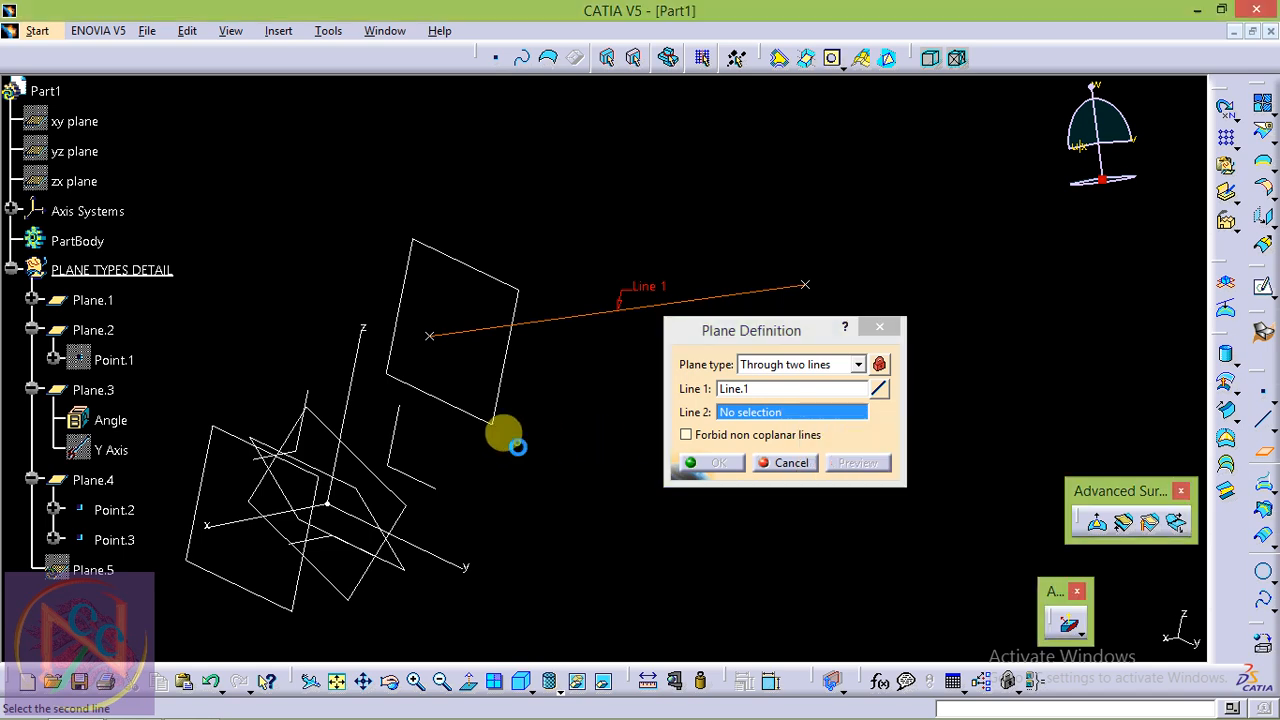
left_click(435, 552)
middle_click_drag(547, 508, 451, 449)
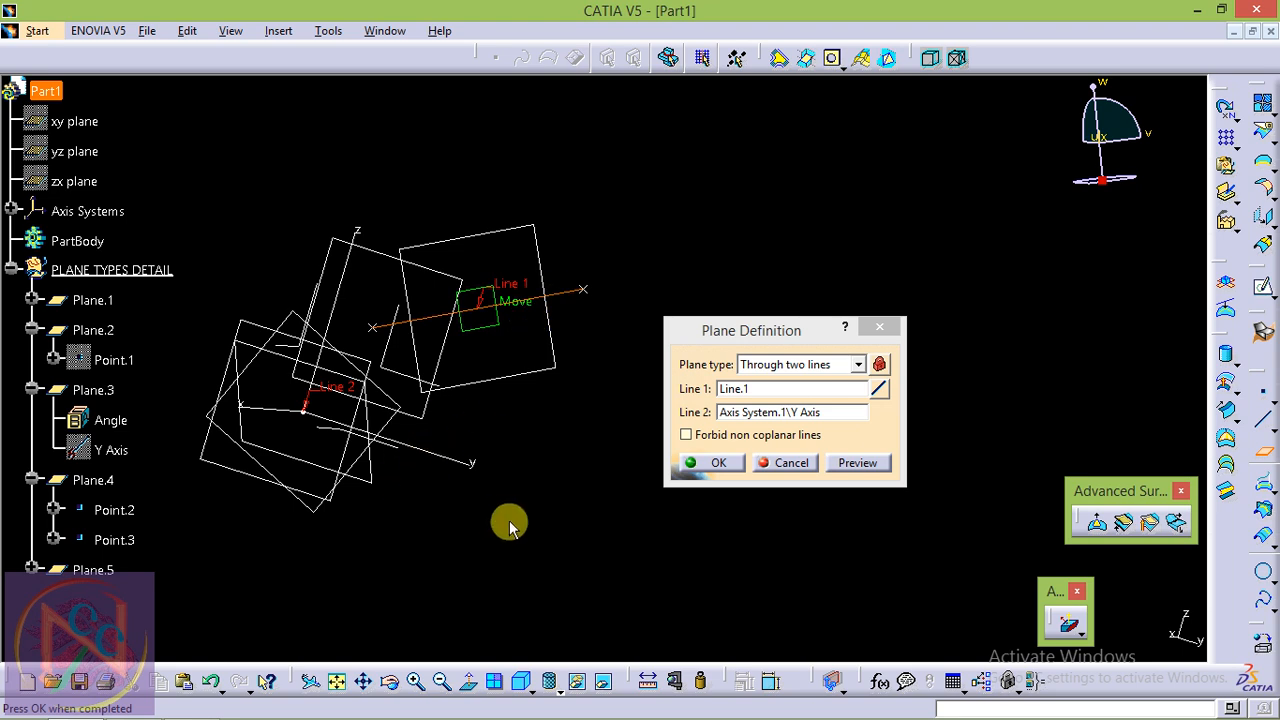
left_click(722, 460)
left_click(725, 422)
left_click(707, 442)
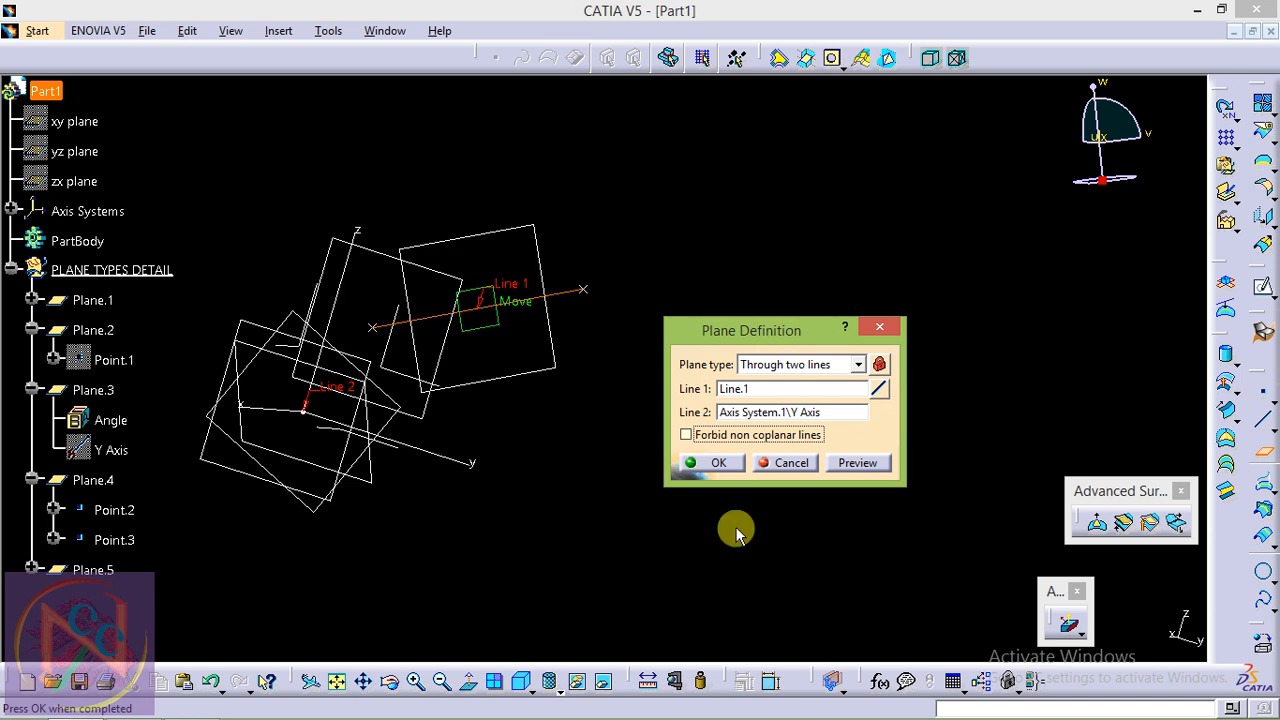
left_click(714, 462)
Create a Through point and line plane using Point.3 and the axis system's Y axis
left_click(1263, 450)
left_click(815, 364)
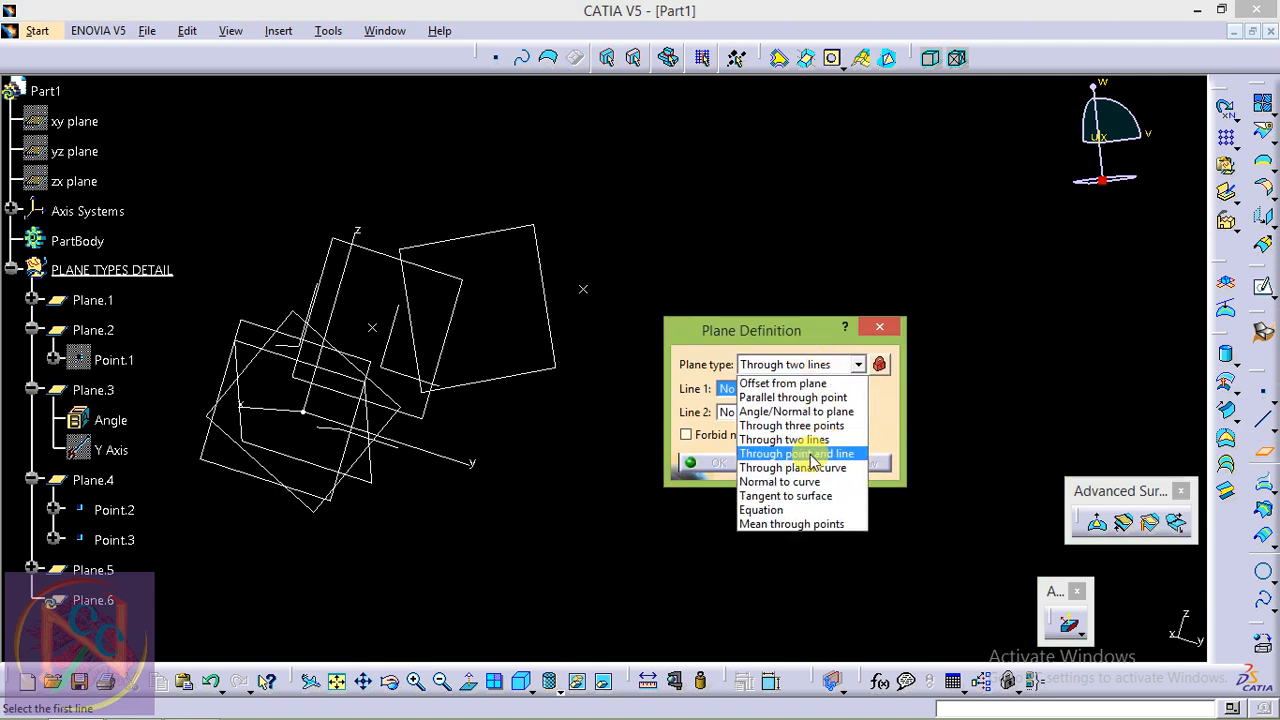
left_click(813, 455)
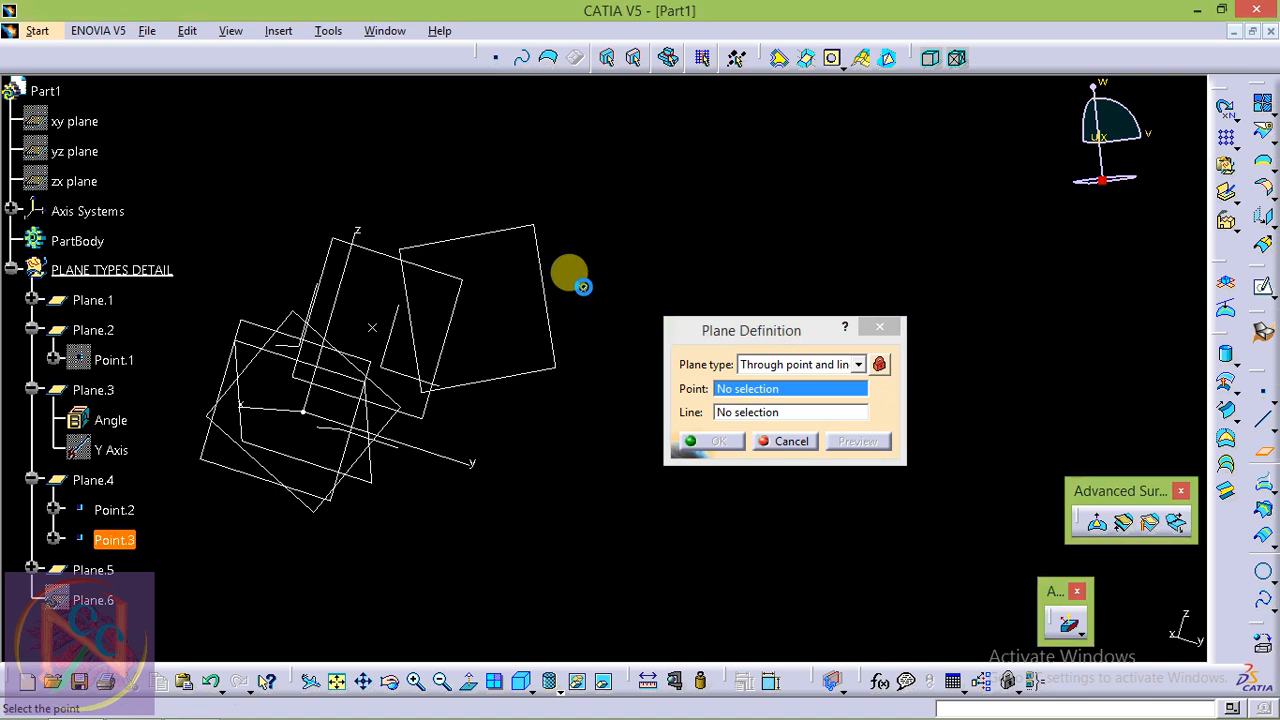
left_click(584, 287)
left_click(449, 457)
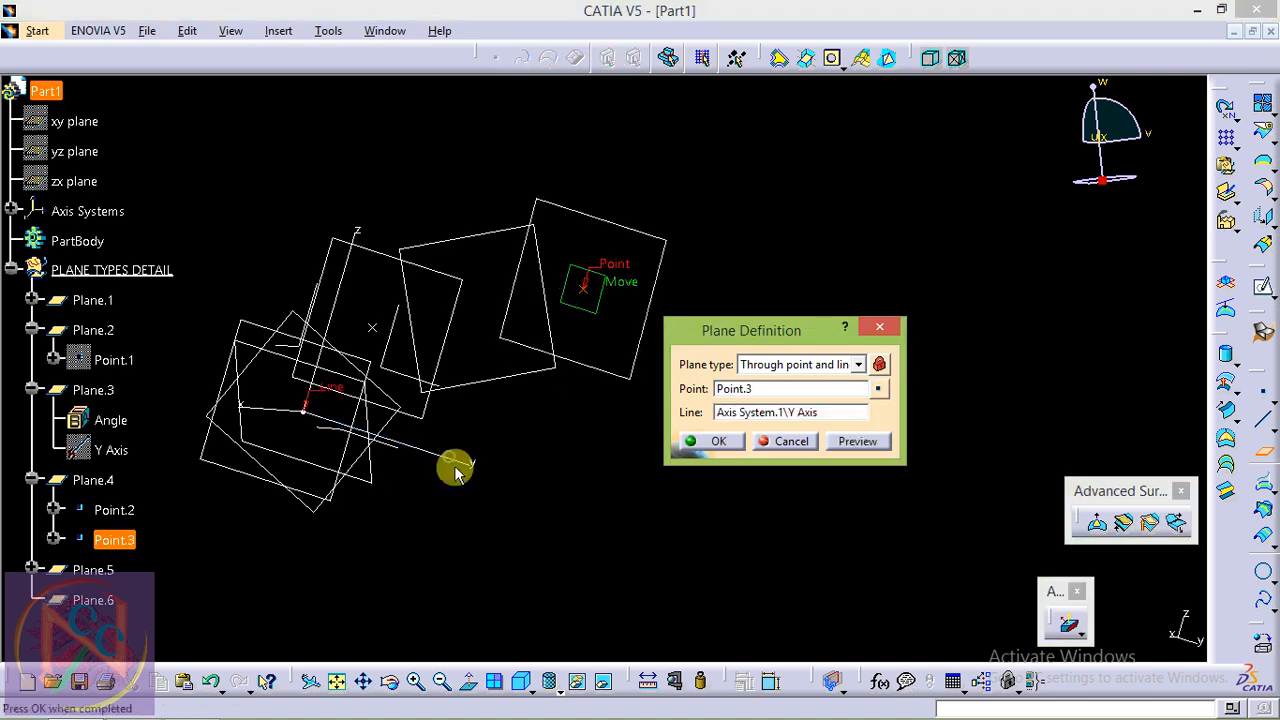
left_click(713, 441)
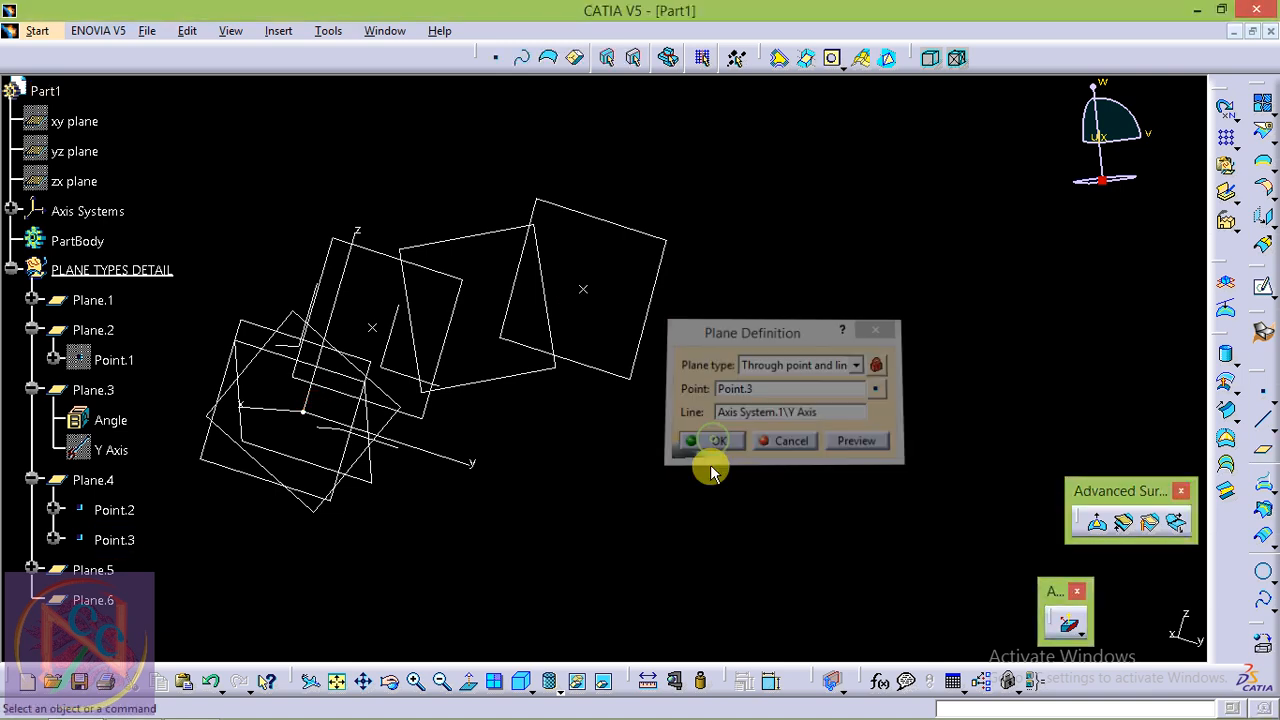
left_click(1263, 422)
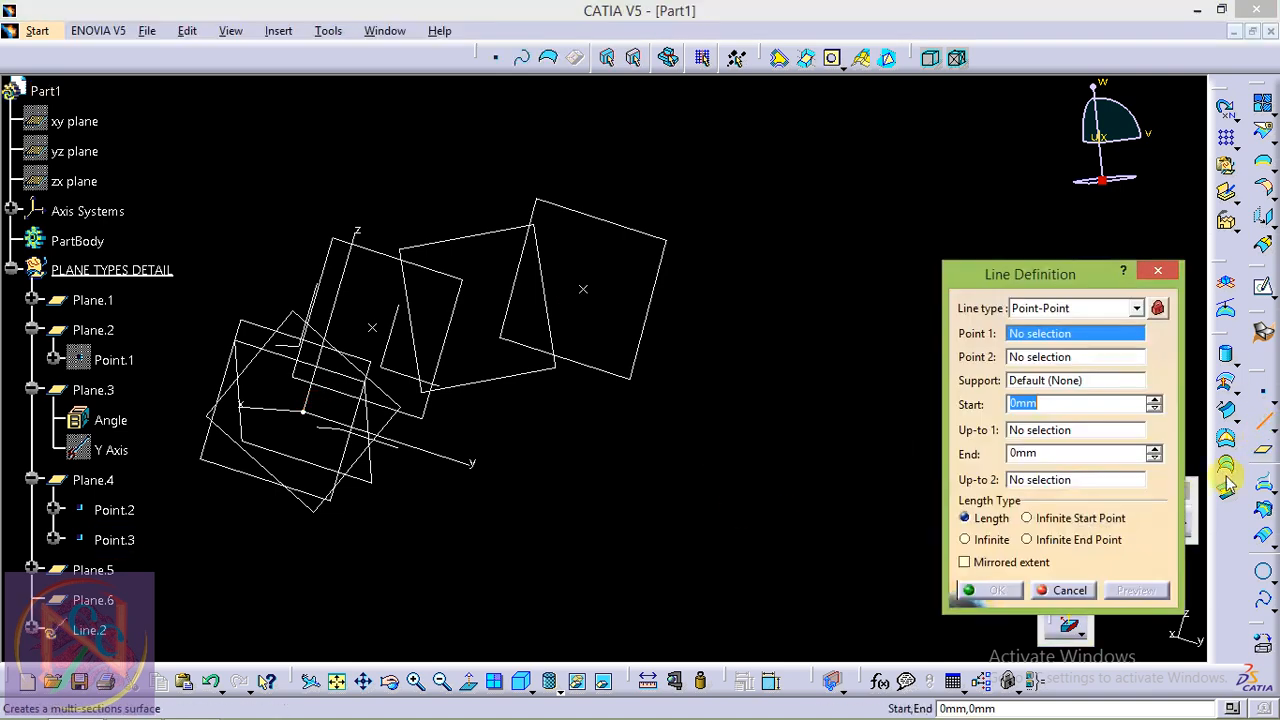
left_click(1263, 451)
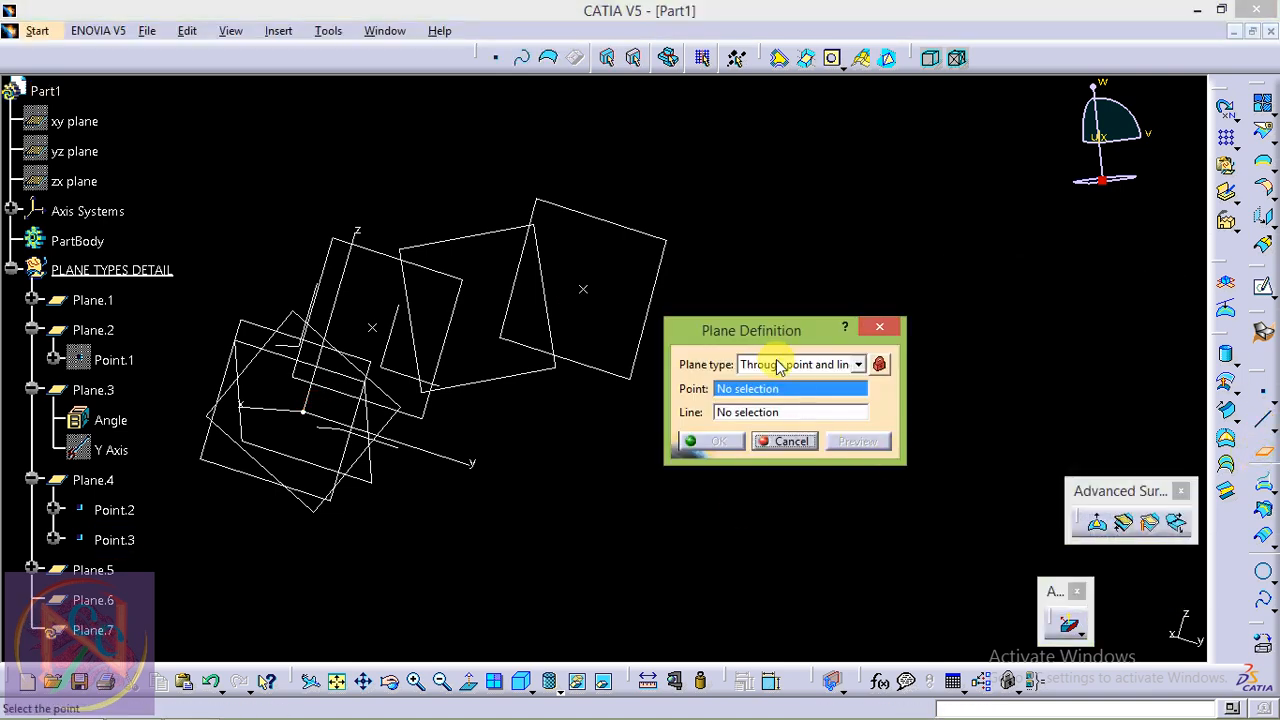
left_click(778, 366)
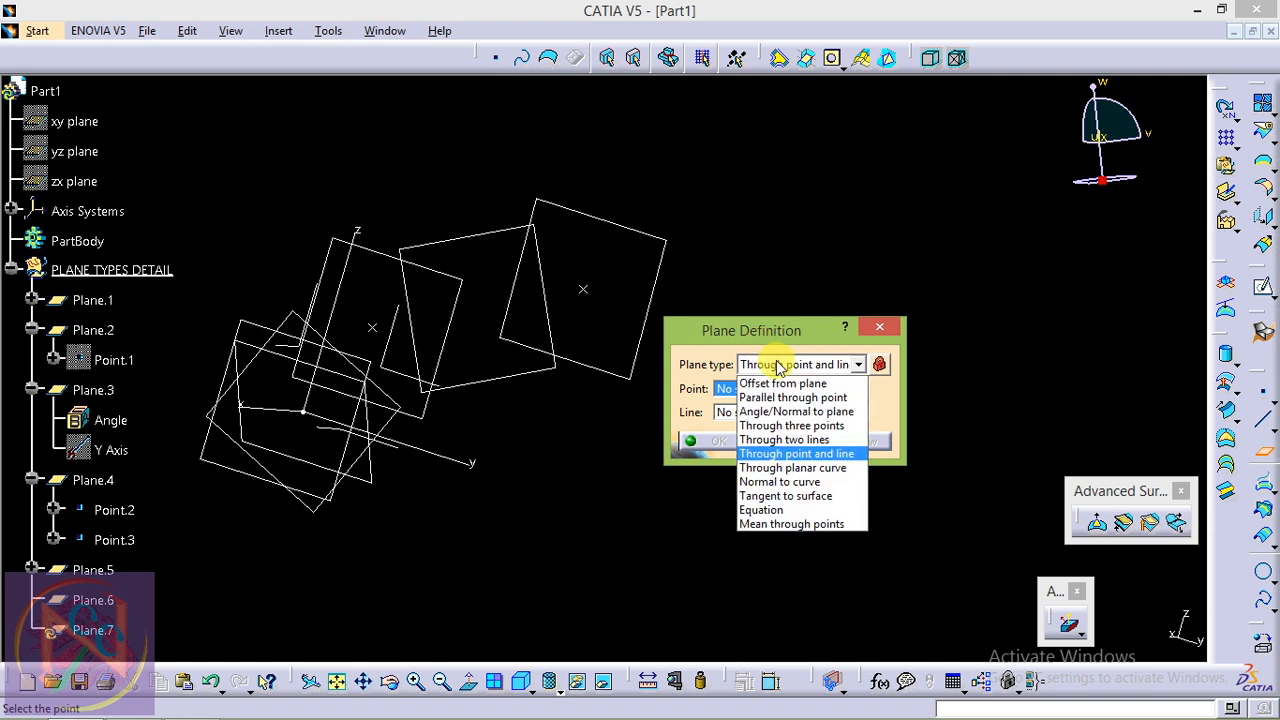
left_click(795, 468)
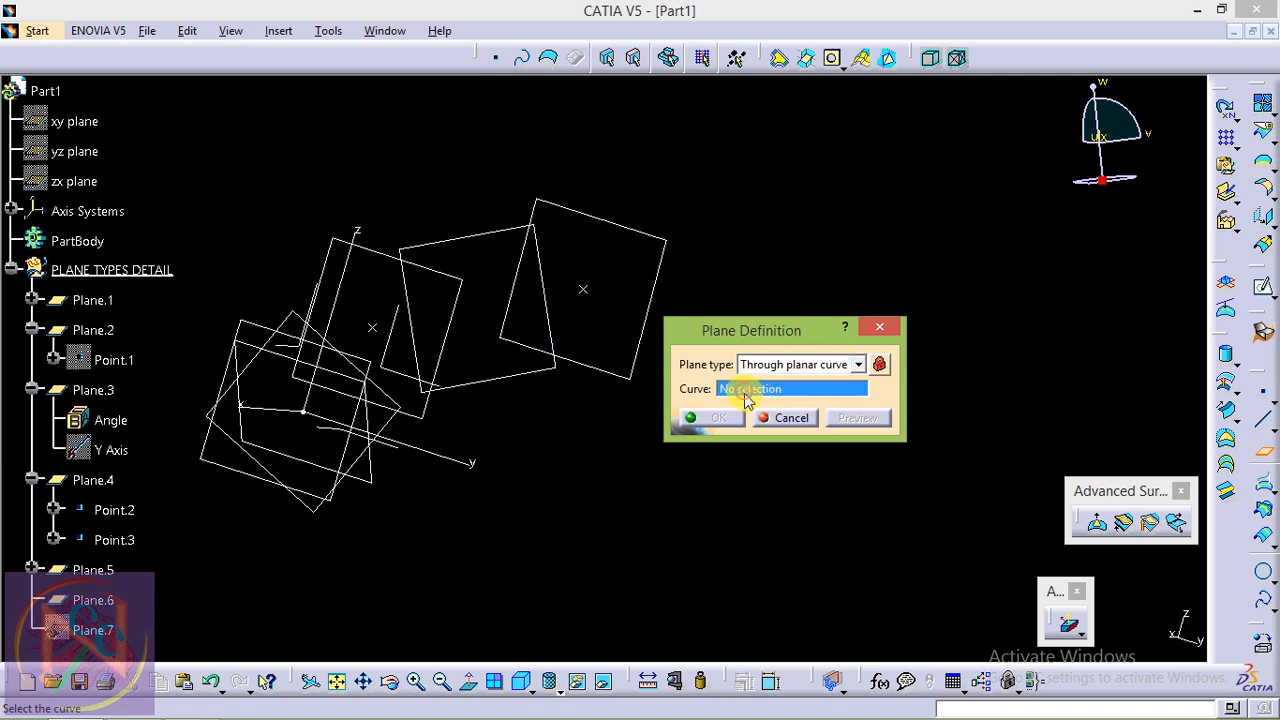
left_click(881, 326)
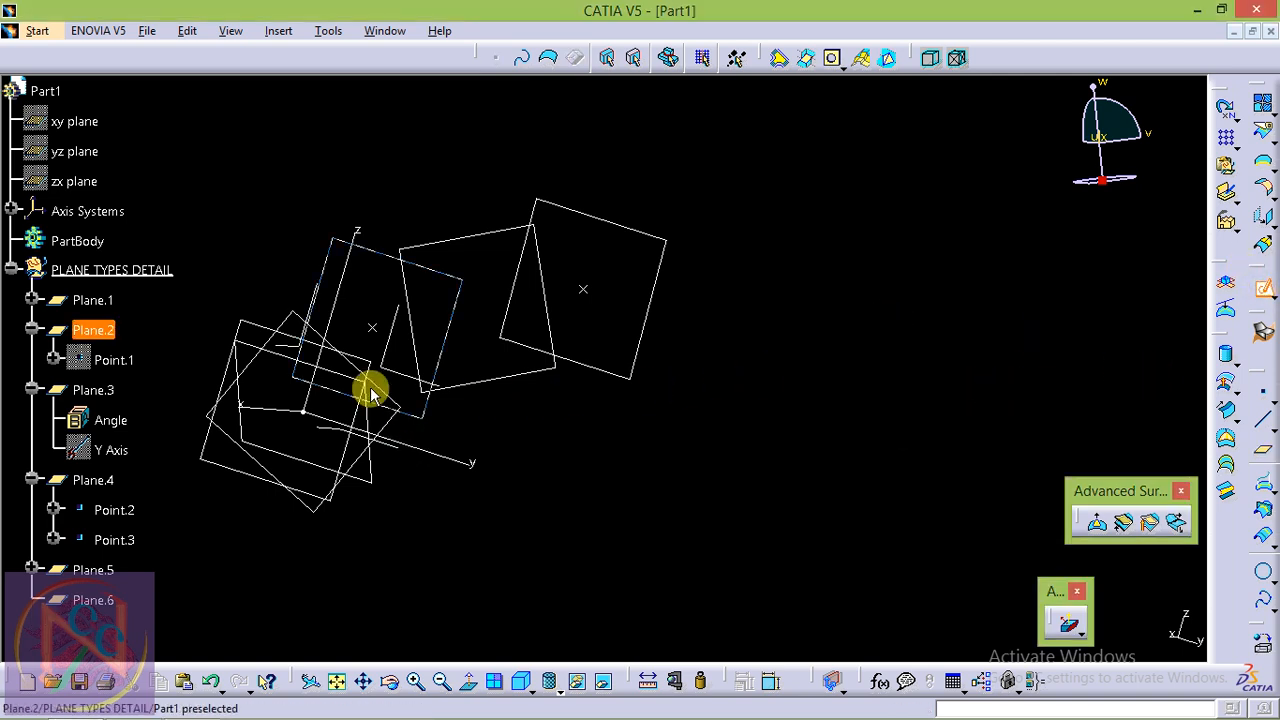
Open a new sketch on the axis system's XY plane
mouse_move(337, 323)
middle_mouse_down()
mouse_move(366, 314)
mouse_move(514, 371)
mouse_move(764, 386)
middle_mouse_up()
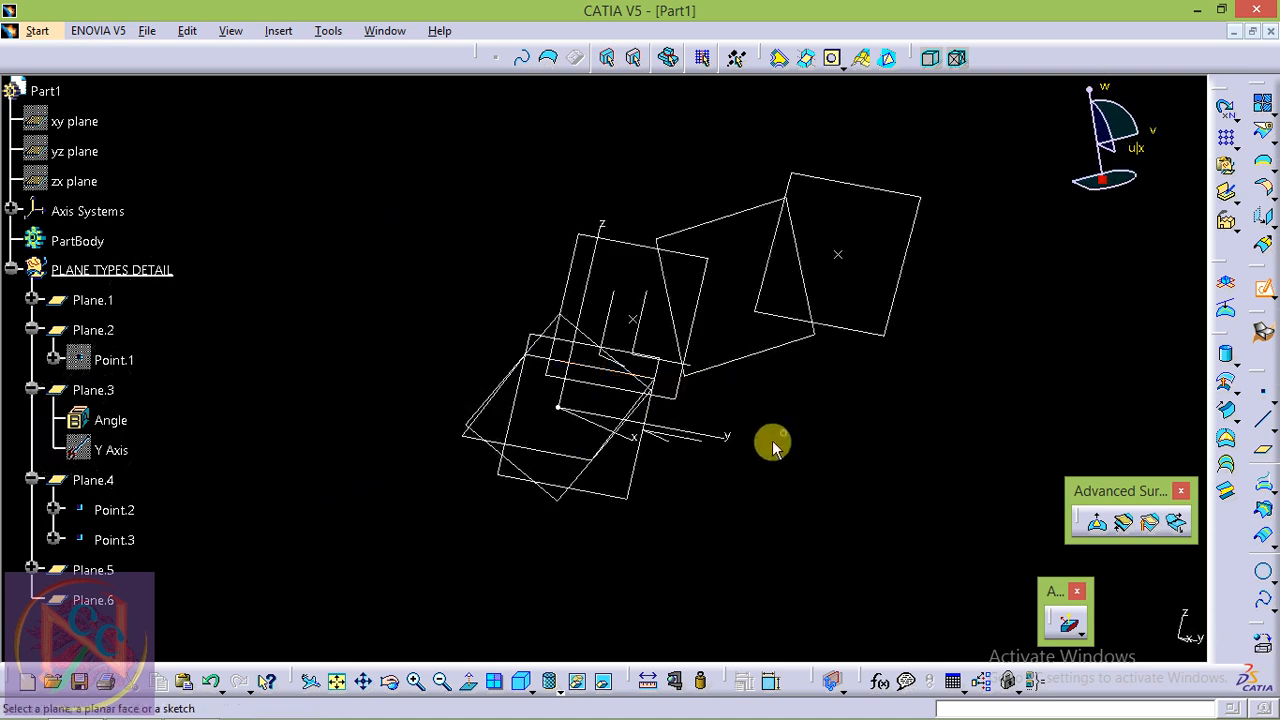
left_click(672, 428)
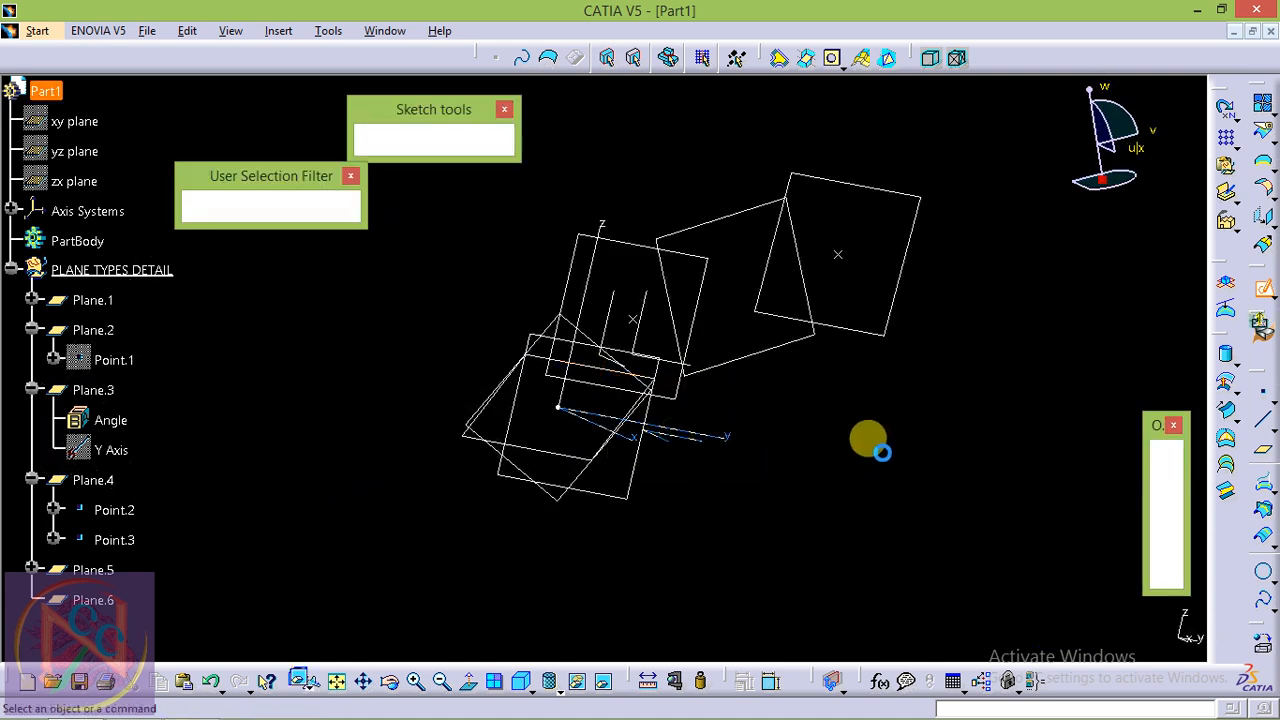
middle_click_drag(438, 270, 108, 232)
left_click(931, 395)
Draw an open wavy spline through six control points, ending at about H 1073 mm, V 45 mm, and leave the sketch
left_click(1266, 421)
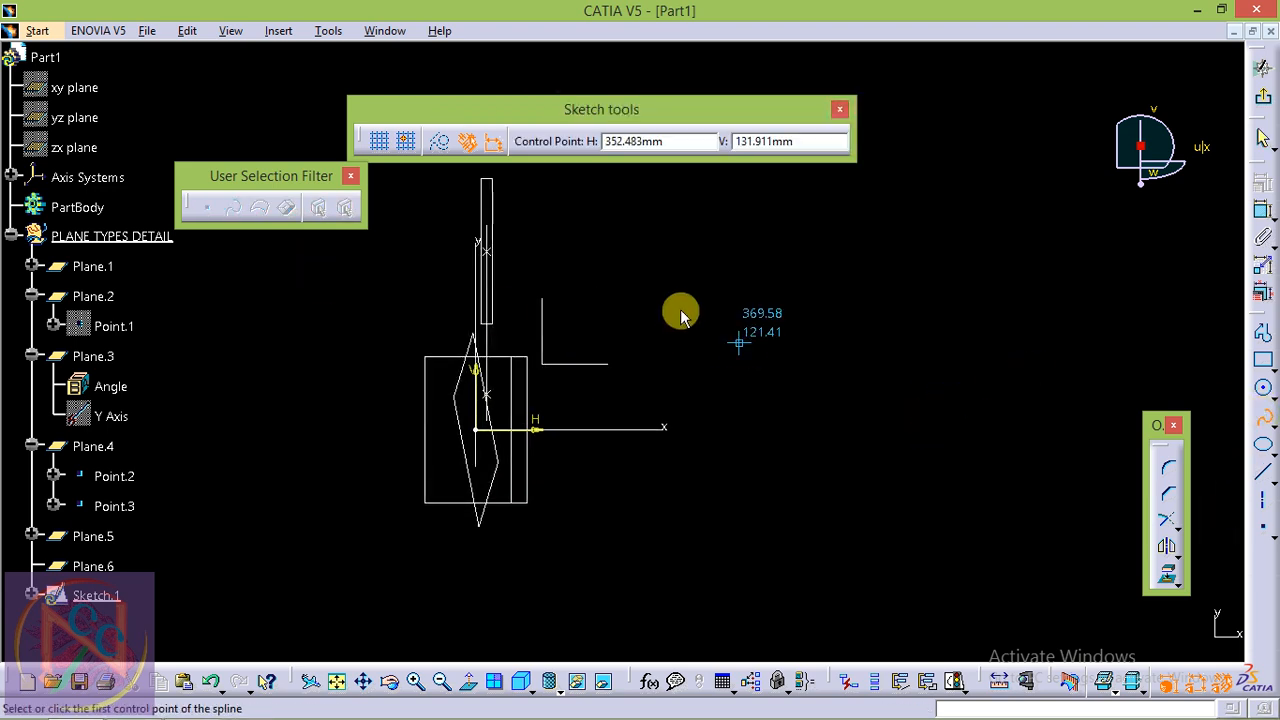
left_click(670, 294)
left_click(725, 237)
left_click(864, 266)
left_click(940, 274)
left_click(977, 348)
double_click(1222, 403)
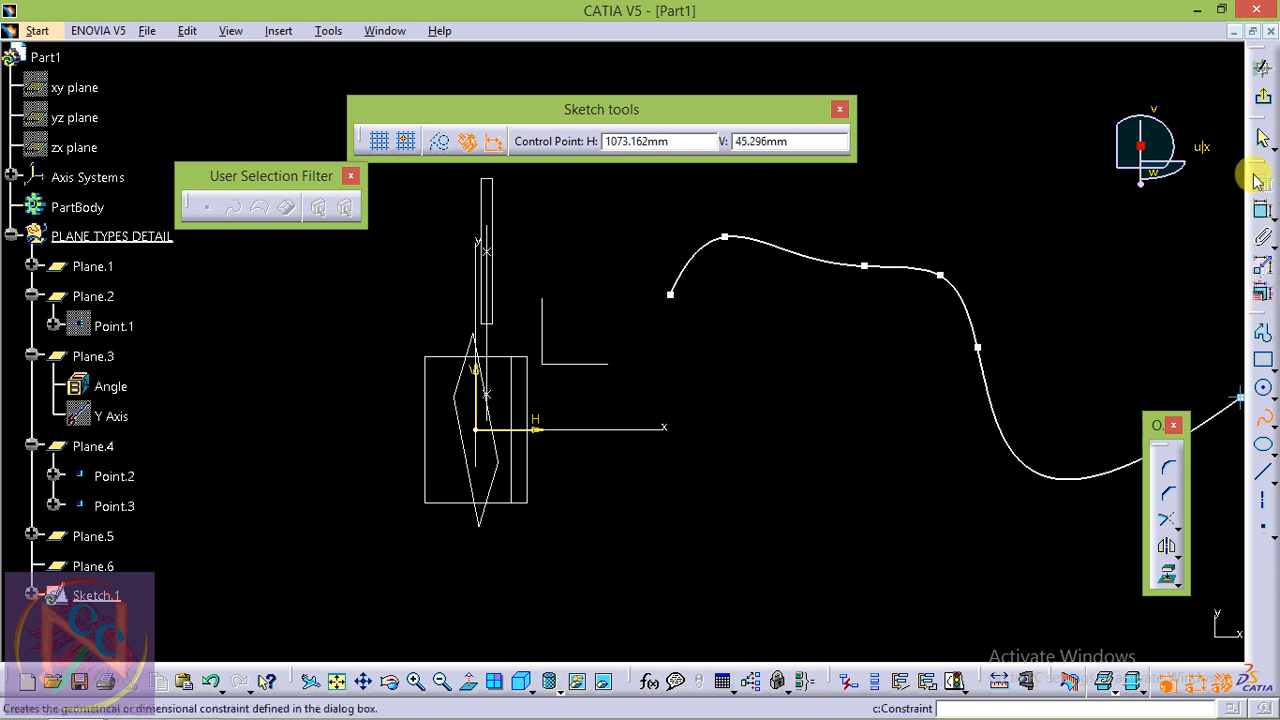
left_click(1263, 67)
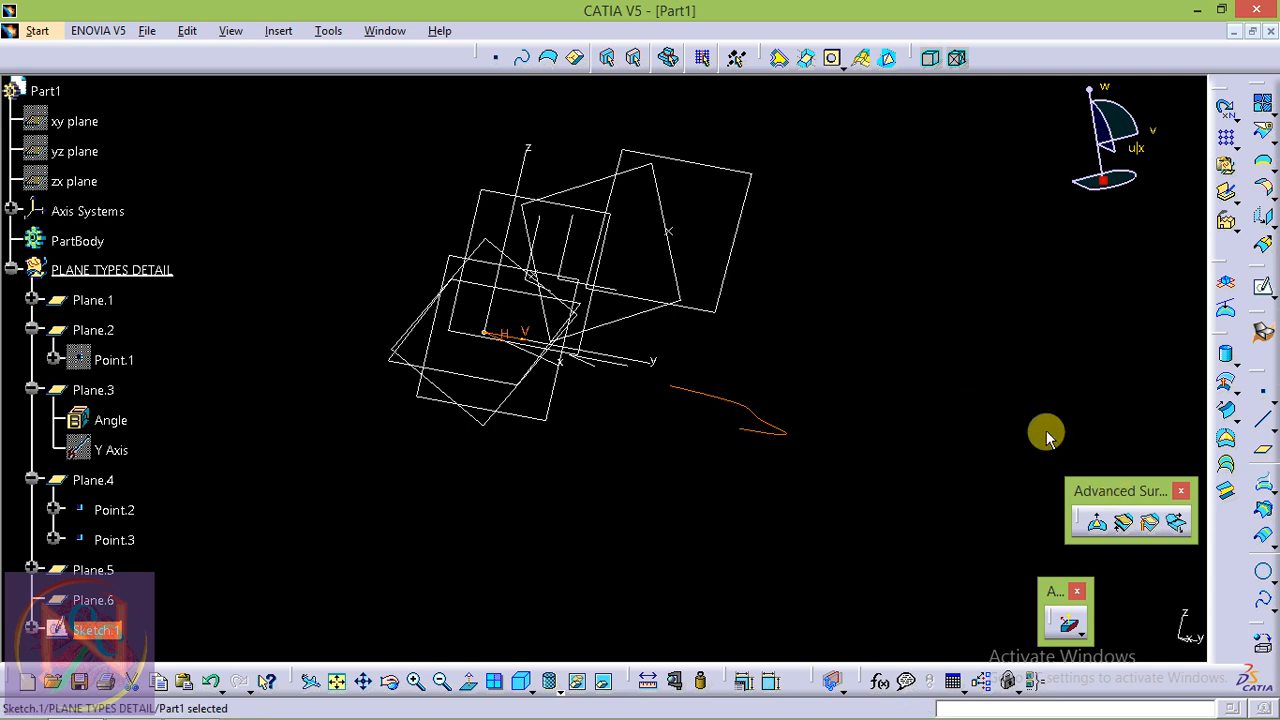
Create a Normal to curve plane on the spline of Sketch.1, located at the curve's end vertex instead of its default middle point
left_click(1265, 466)
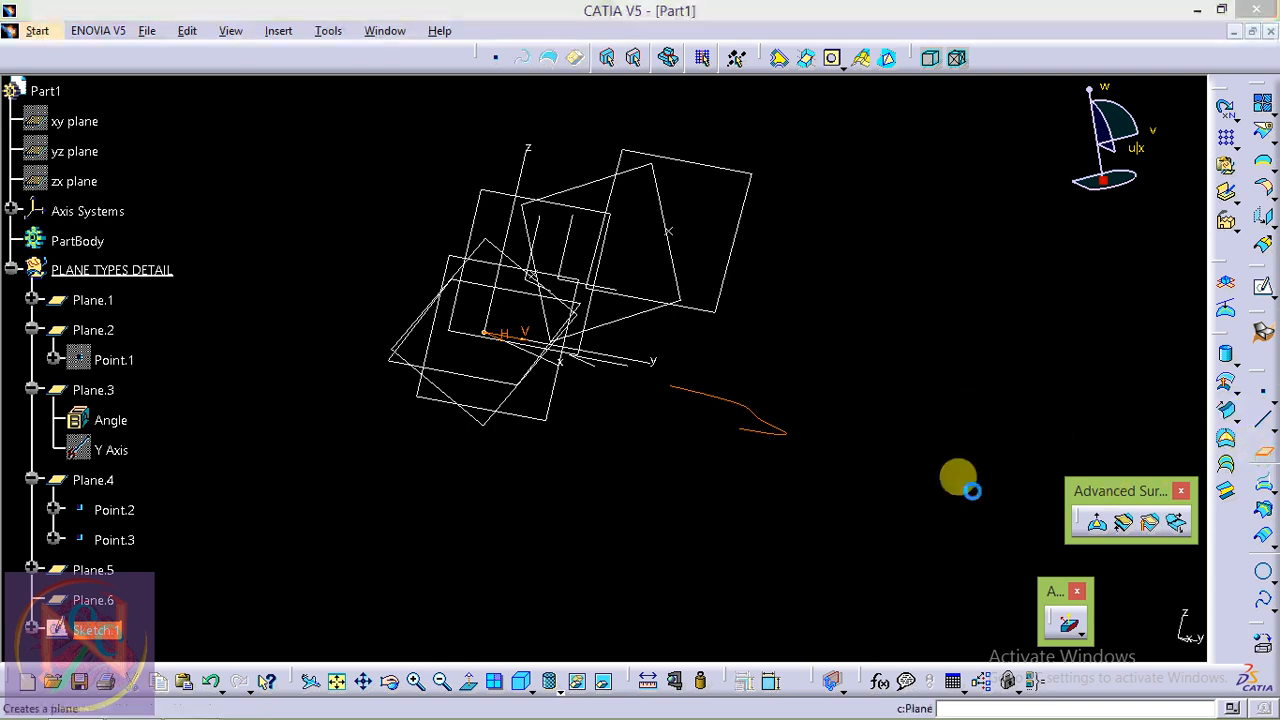
left_click(802, 366)
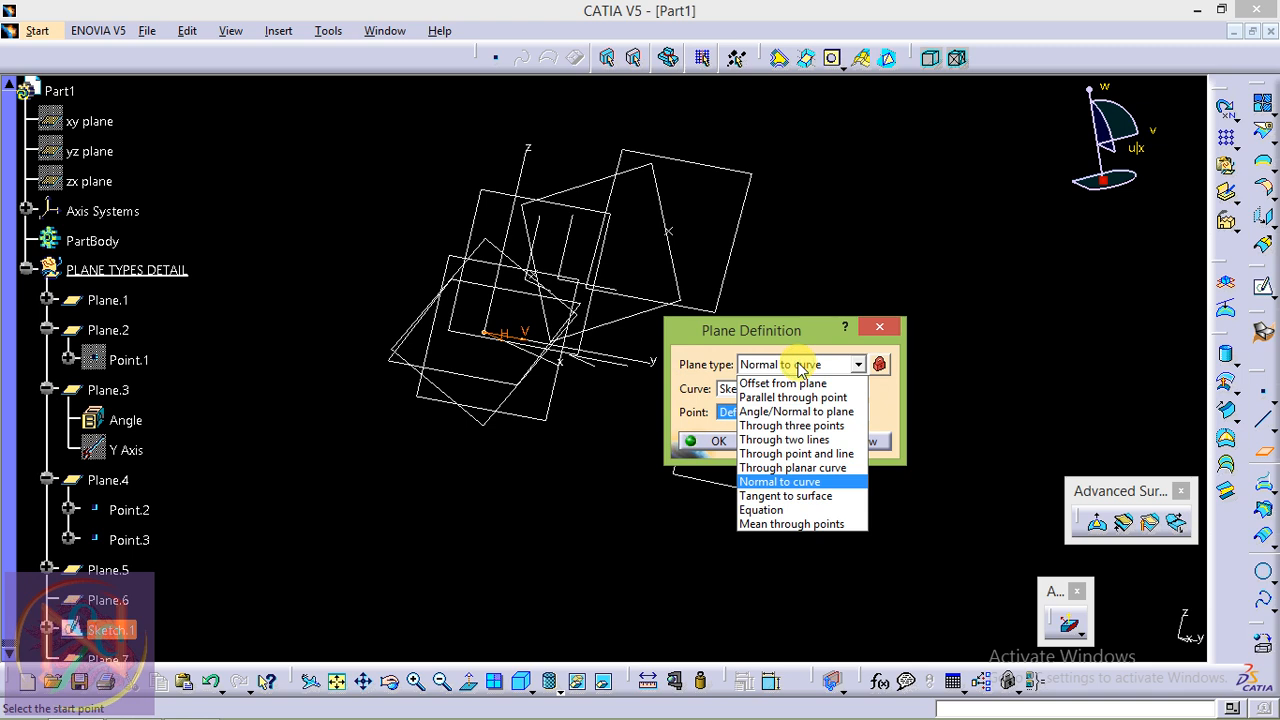
left_click(800, 366)
left_click_drag(783, 340, 1012, 288)
mouse_move(789, 443)
middle_mouse_down()
mouse_move(723, 366)
mouse_move(740, 326)
mouse_move(700, 434)
mouse_move(694, 334)
mouse_move(651, 183)
mouse_move(795, 452)
middle_mouse_up()
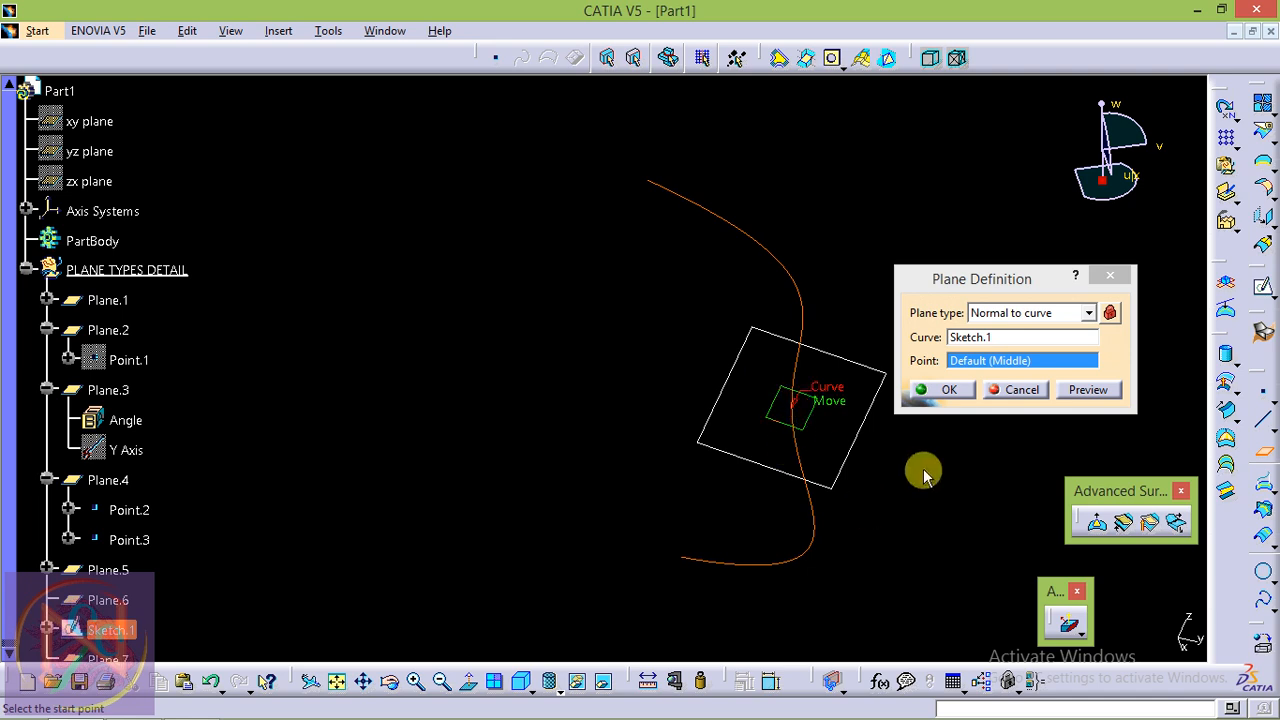
right_click(1000, 364)
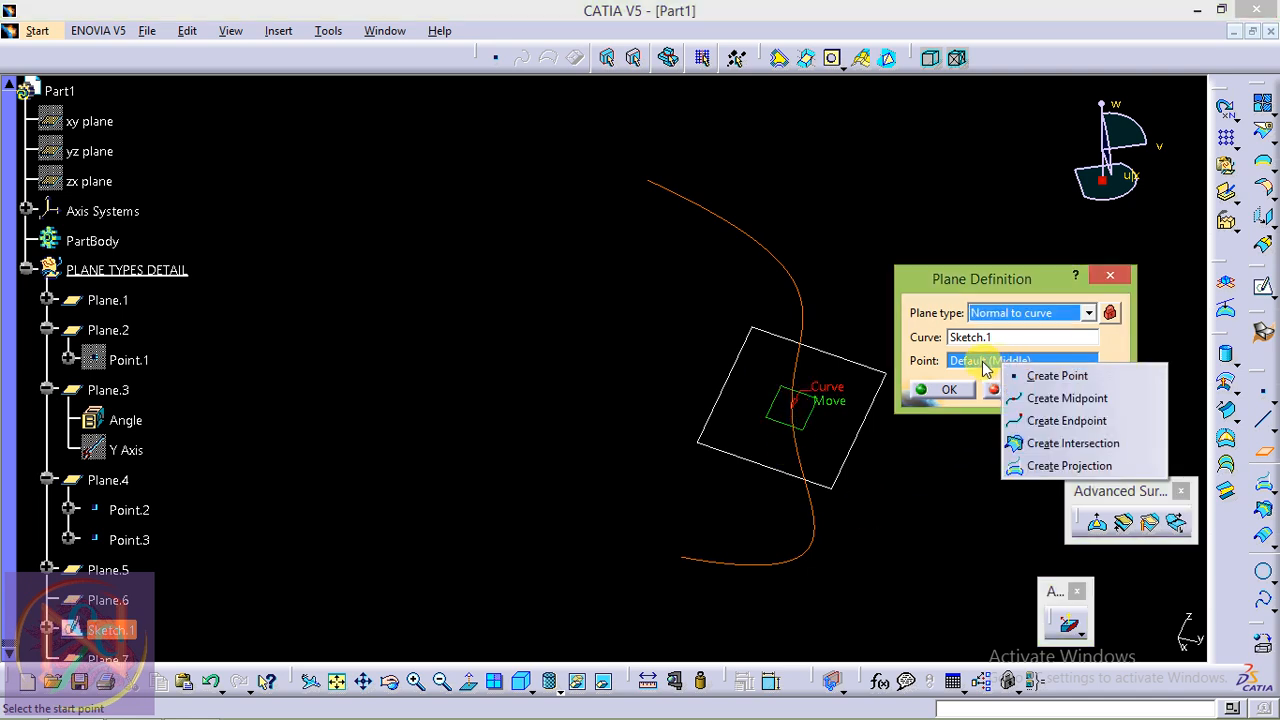
left_click(983, 362)
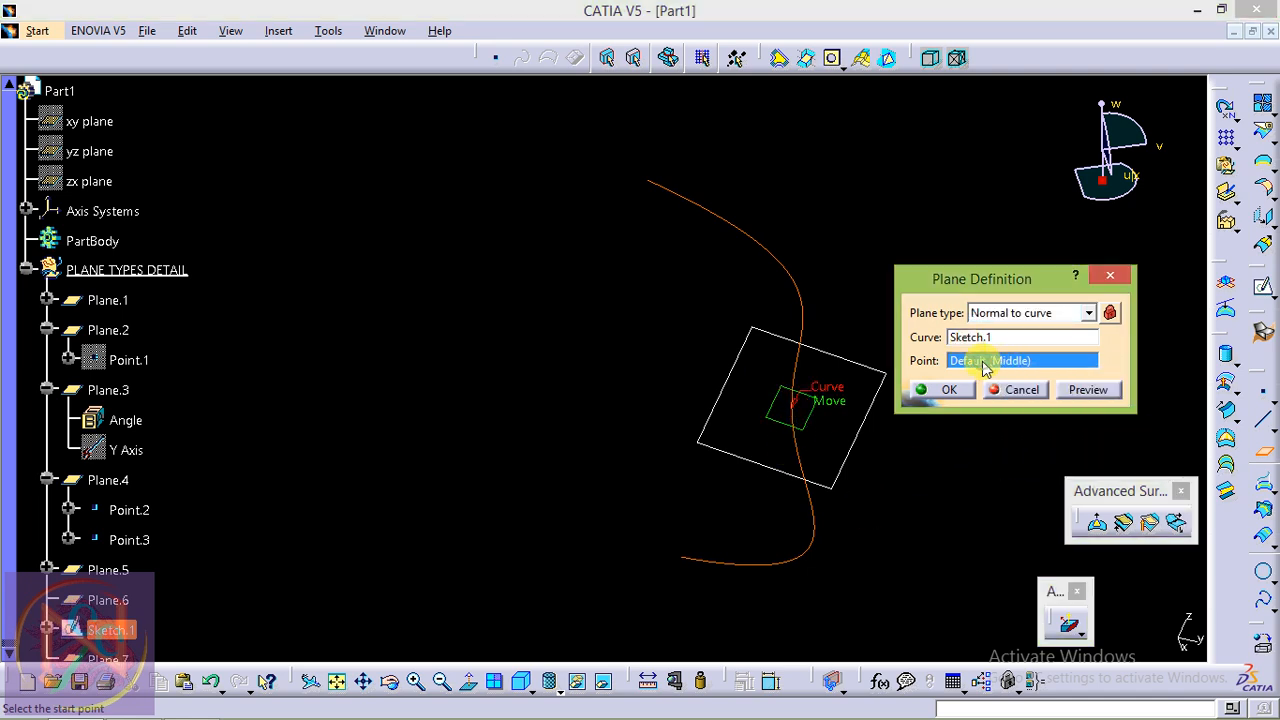
left_click(674, 556)
mouse_move(610, 500)
middle_mouse_down()
mouse_move(563, 466)
mouse_move(528, 388)
middle_mouse_up()
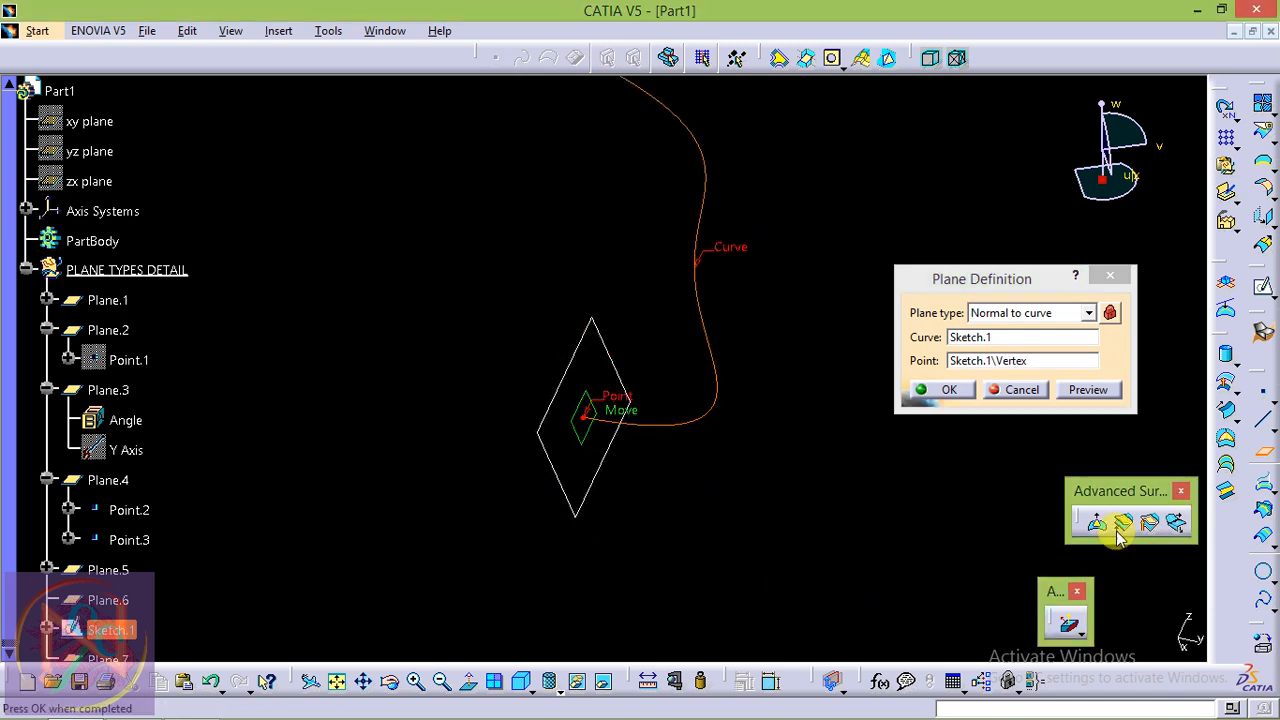
left_click(944, 389)
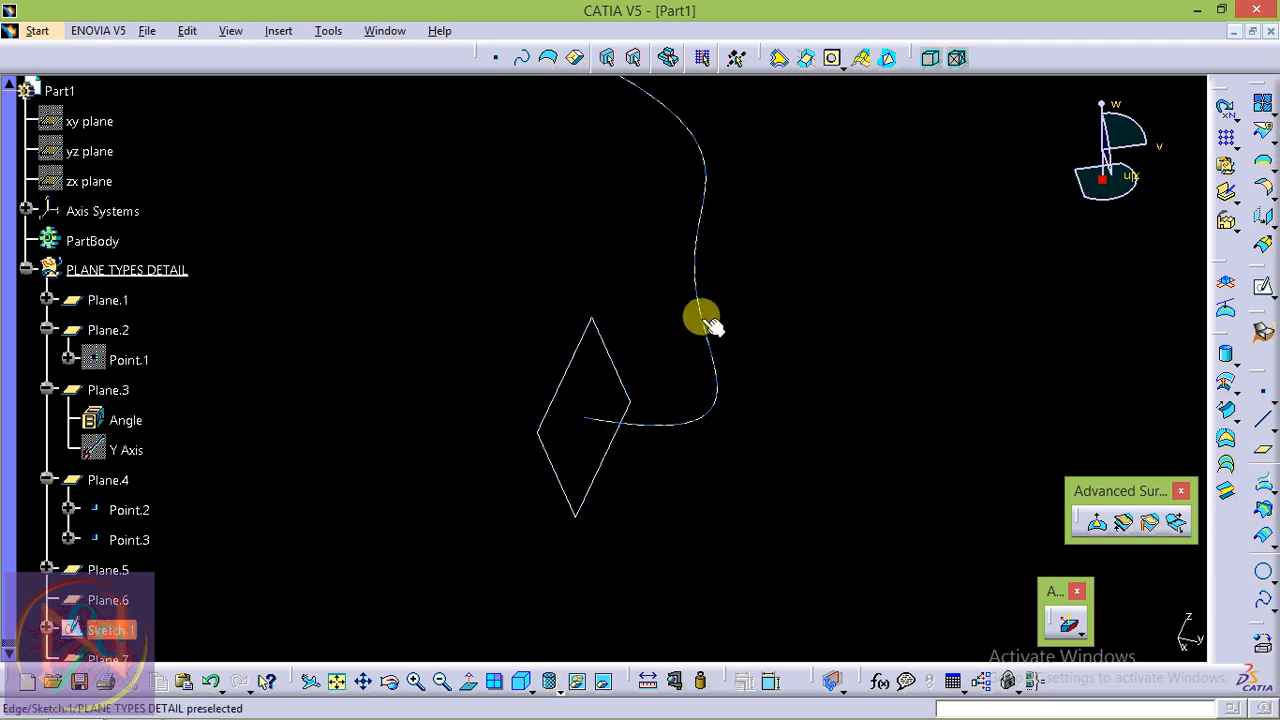
Create a Through planar curve plane using the spline of Sketch.1 as the curve
middle_click_drag(703, 207, 763, 405)
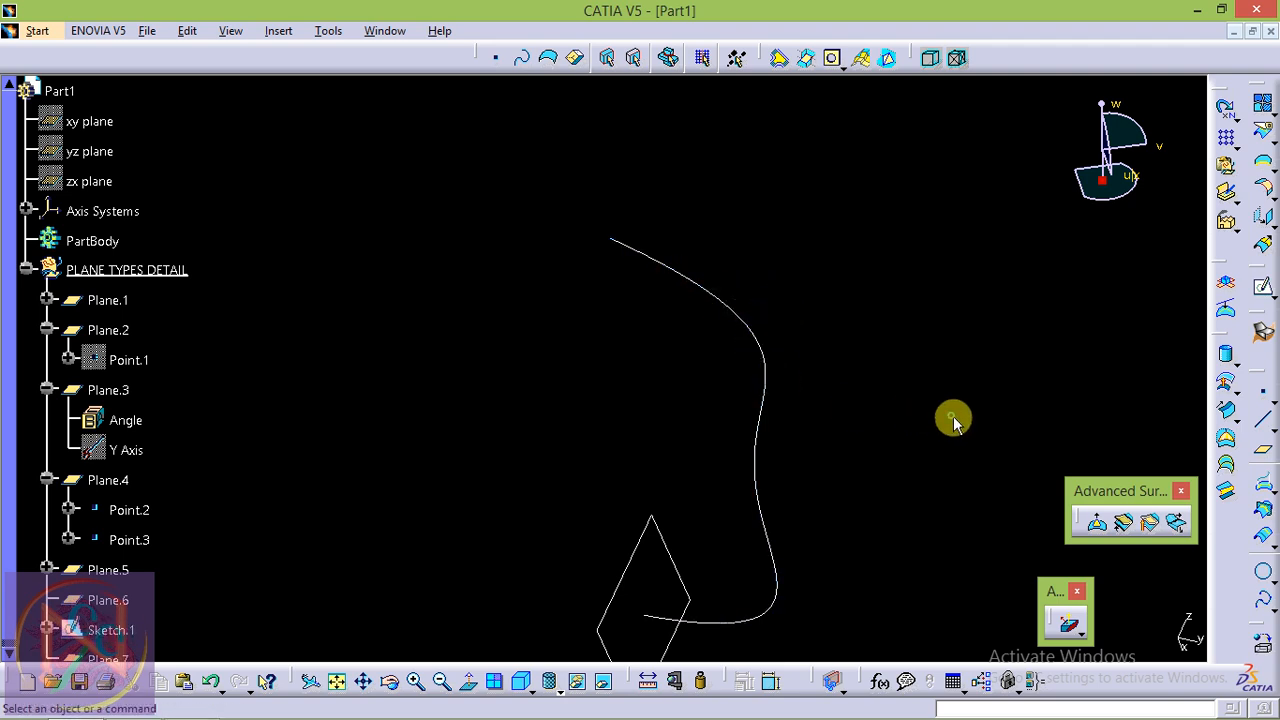
middle_click_drag(835, 472, 872, 397)
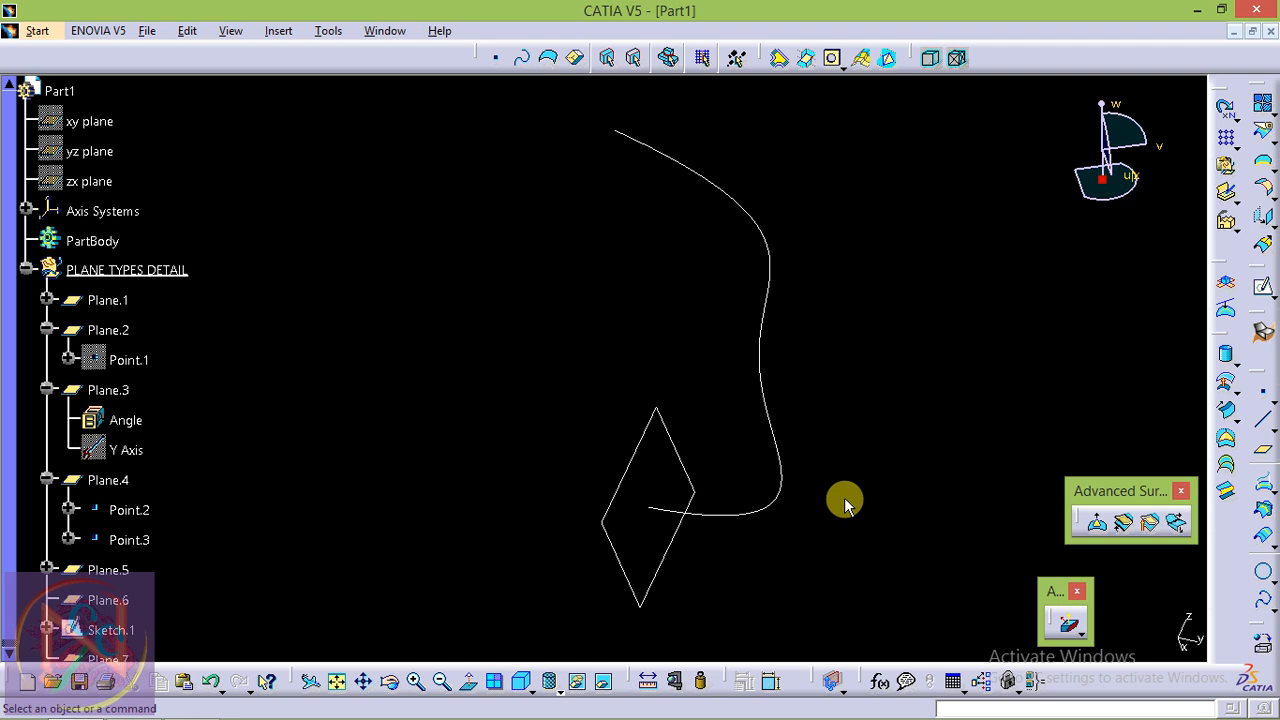
left_click(1263, 451)
left_click(1018, 342)
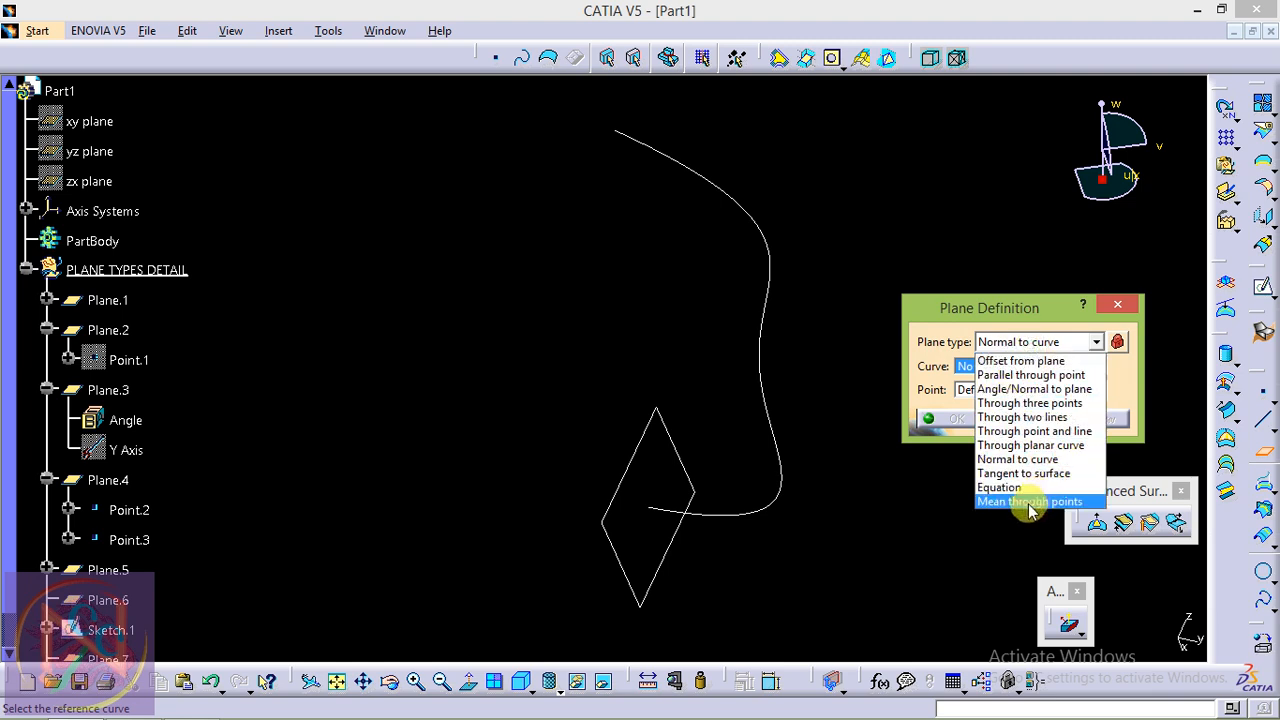
left_click(1057, 447)
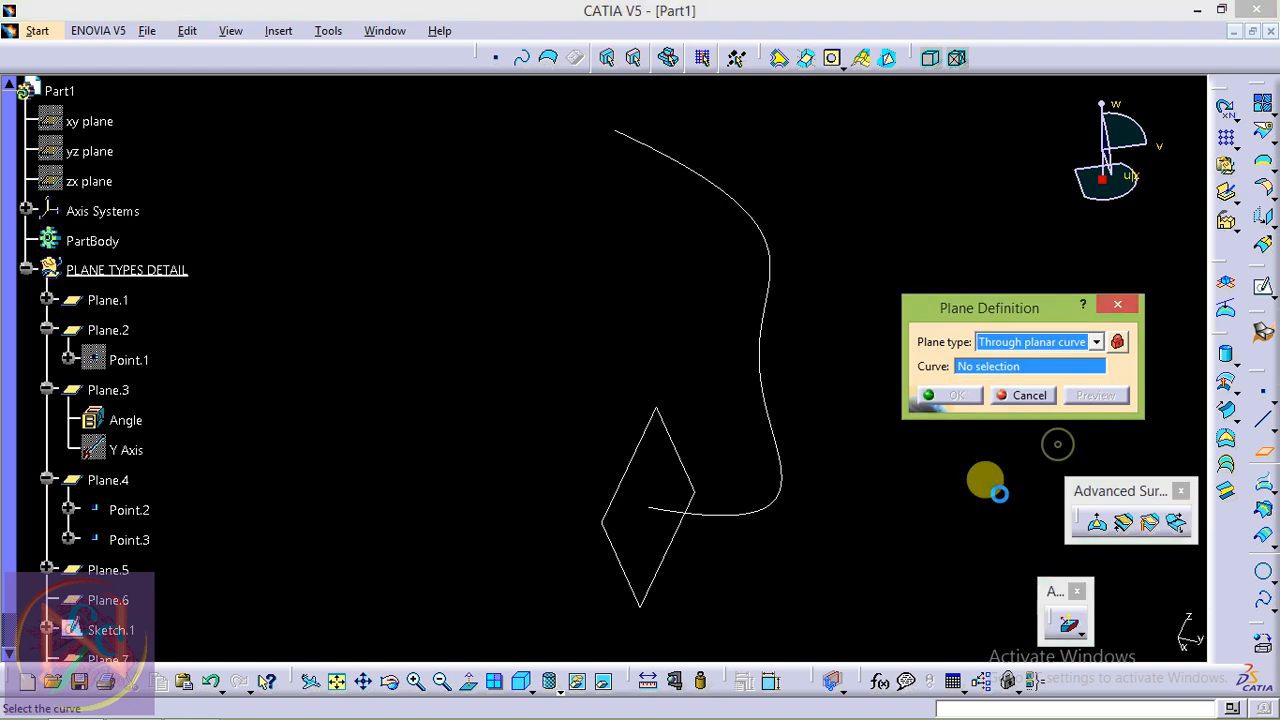
left_click(778, 443)
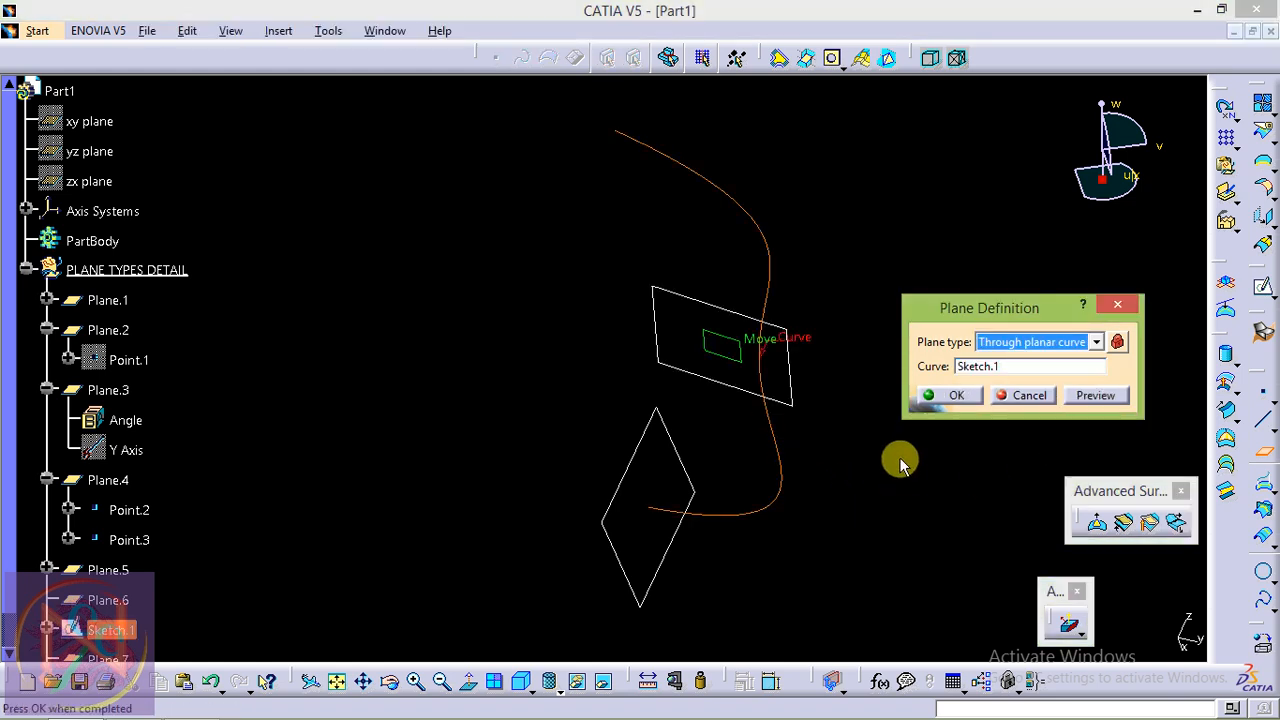
left_click(950, 396)
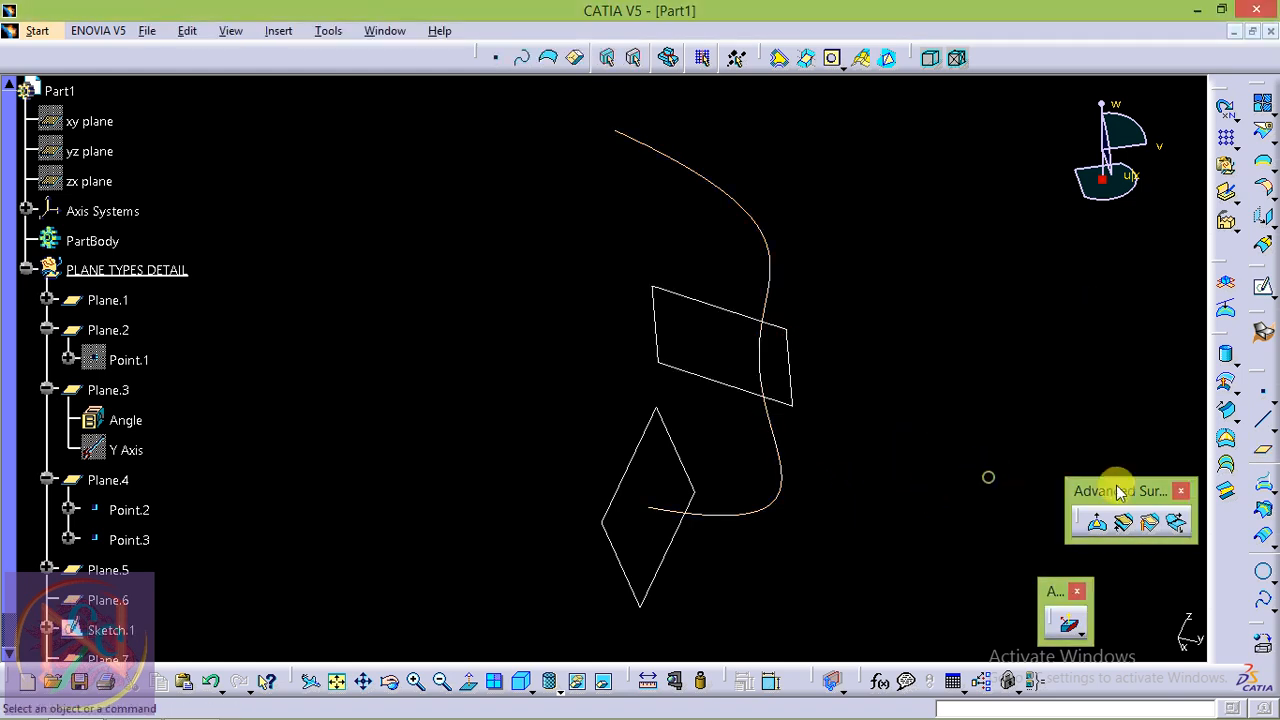
left_click(1266, 455)
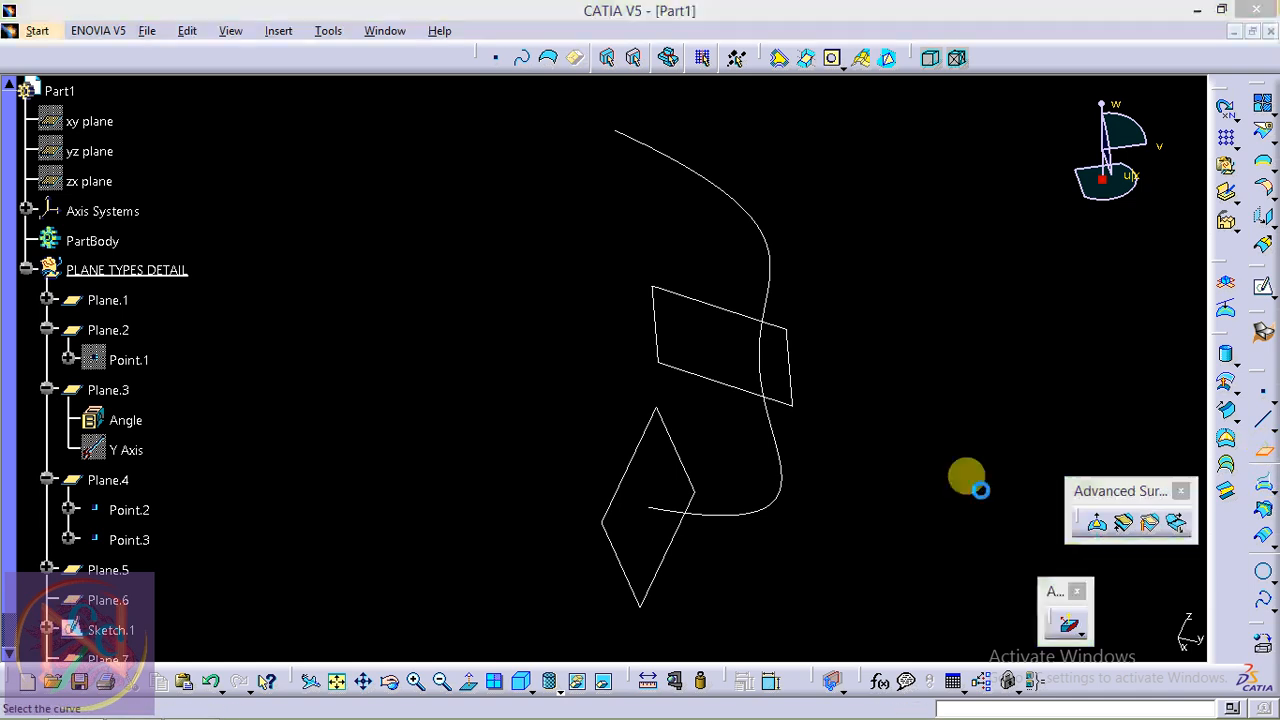
left_click(1035, 343)
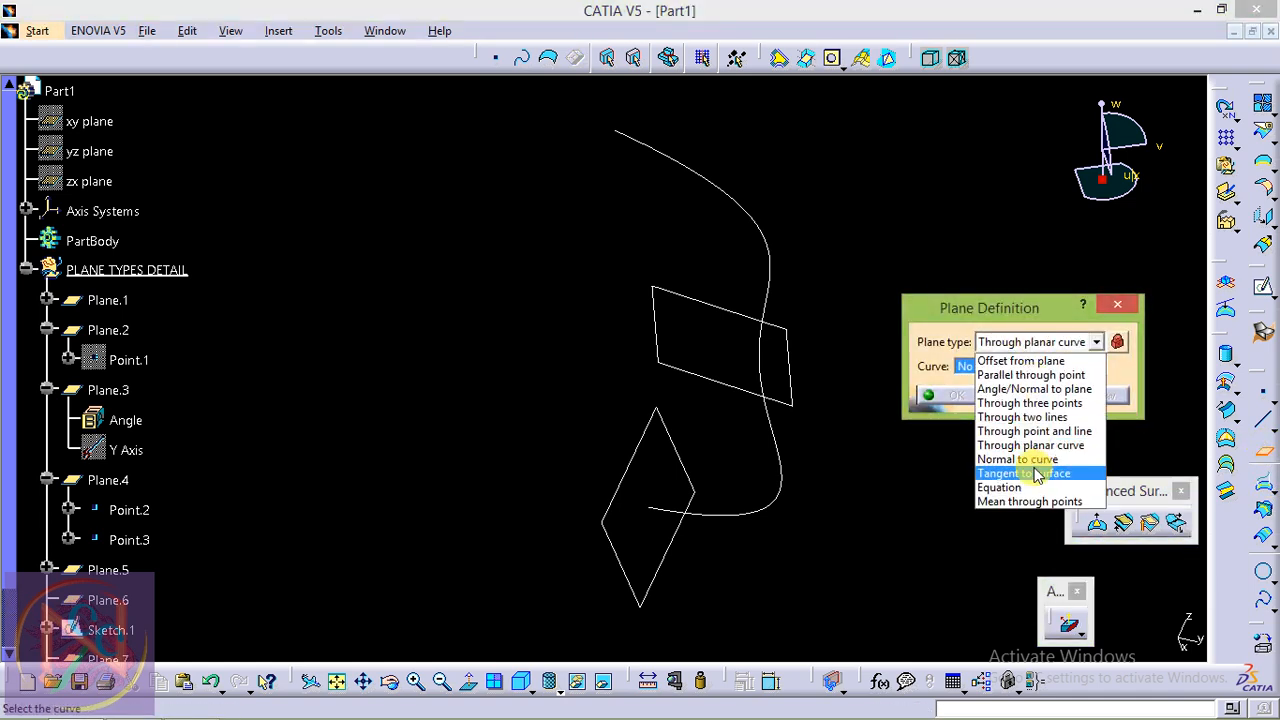
left_click(1040, 477)
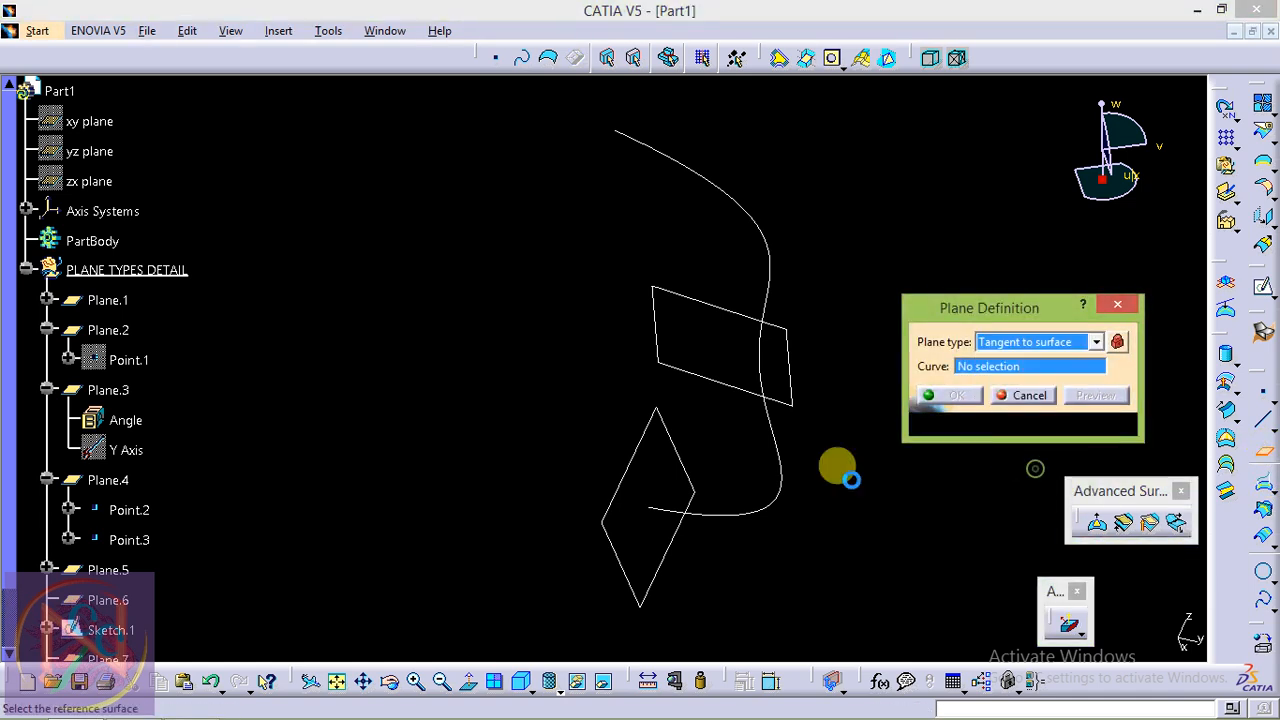
middle_click_drag(782, 424, 700, 352)
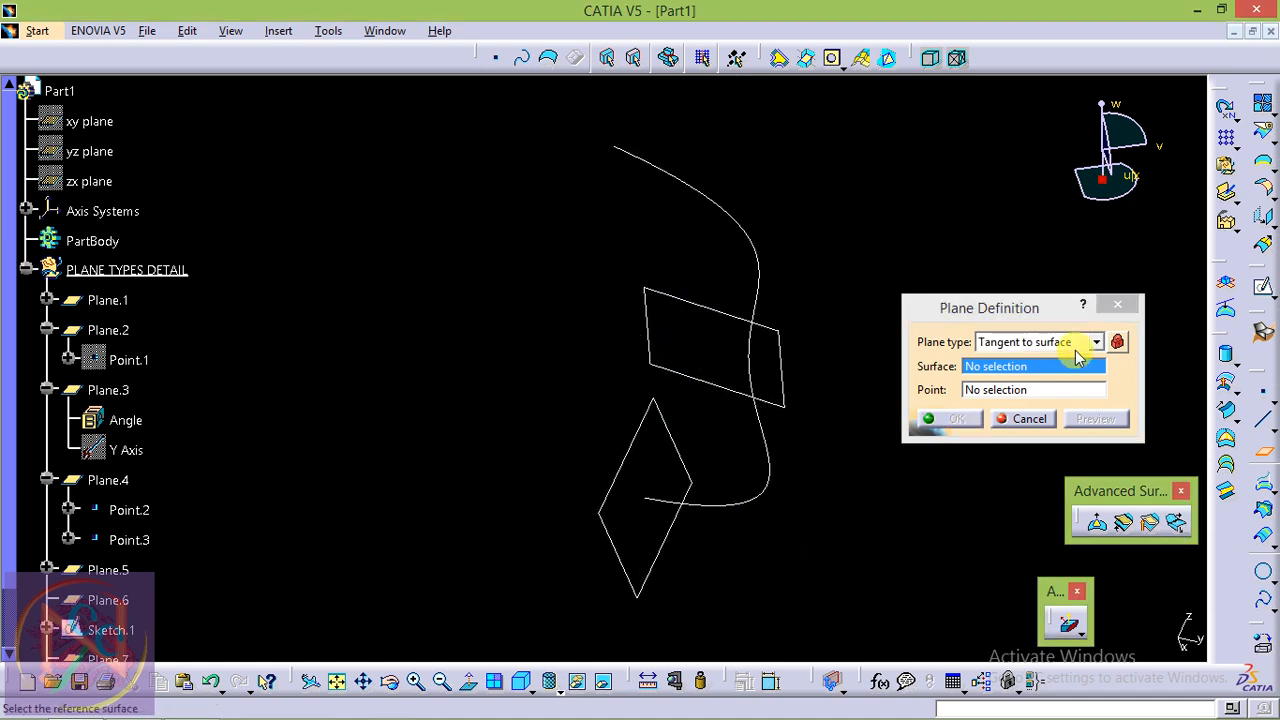
right_click(1033, 370)
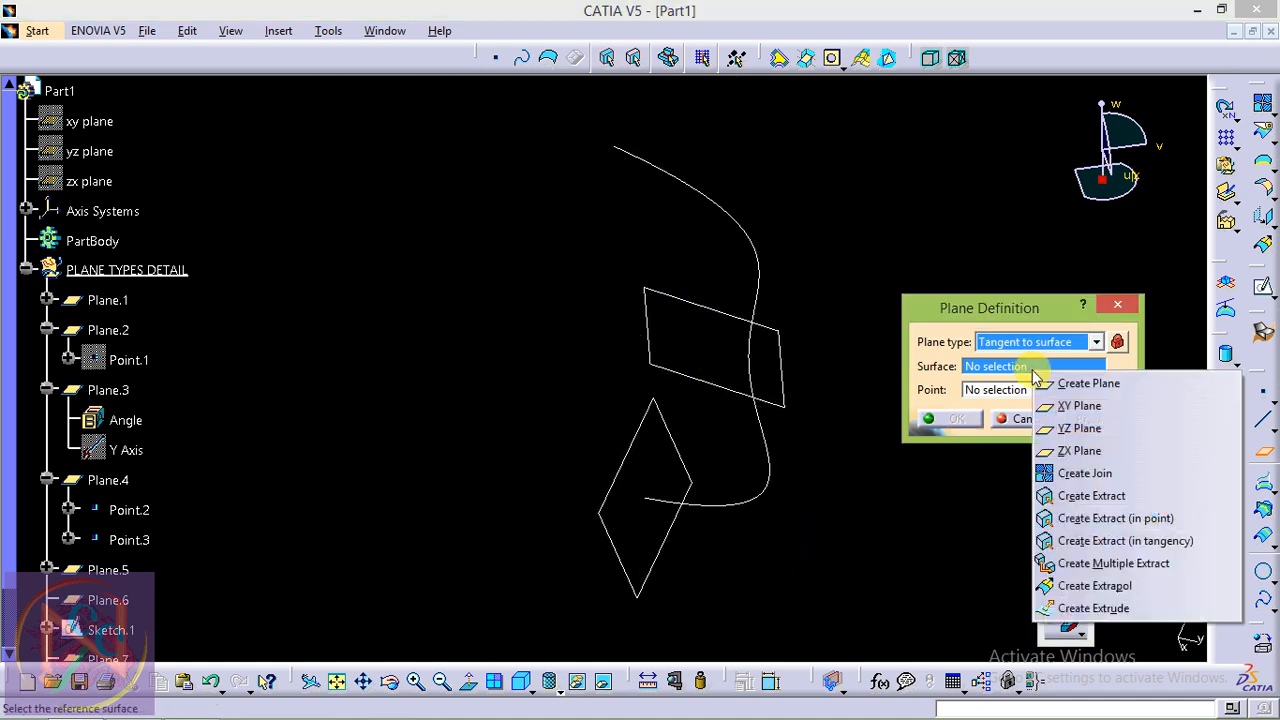
left_click(1069, 608)
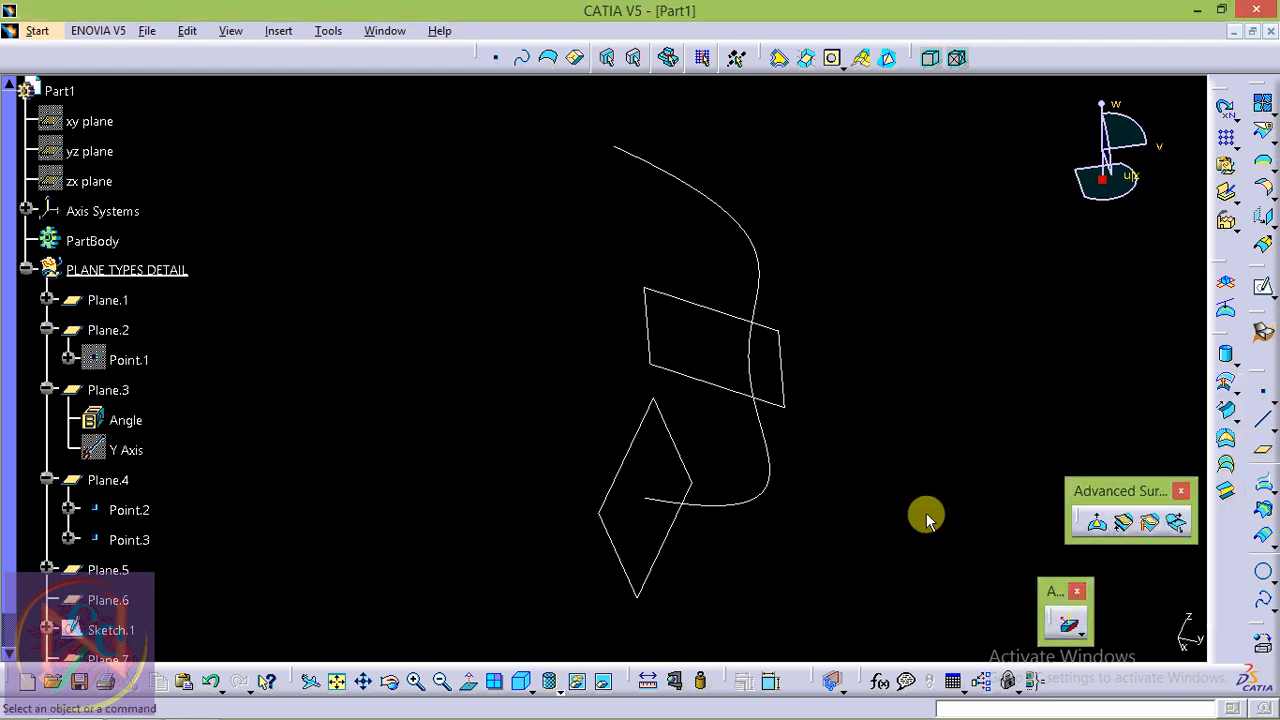
Create a cylinder surface centred on the spline's end vertex along the Z axis, with 1 mm radius and 1 mm for both lengths
left_click(1228, 357)
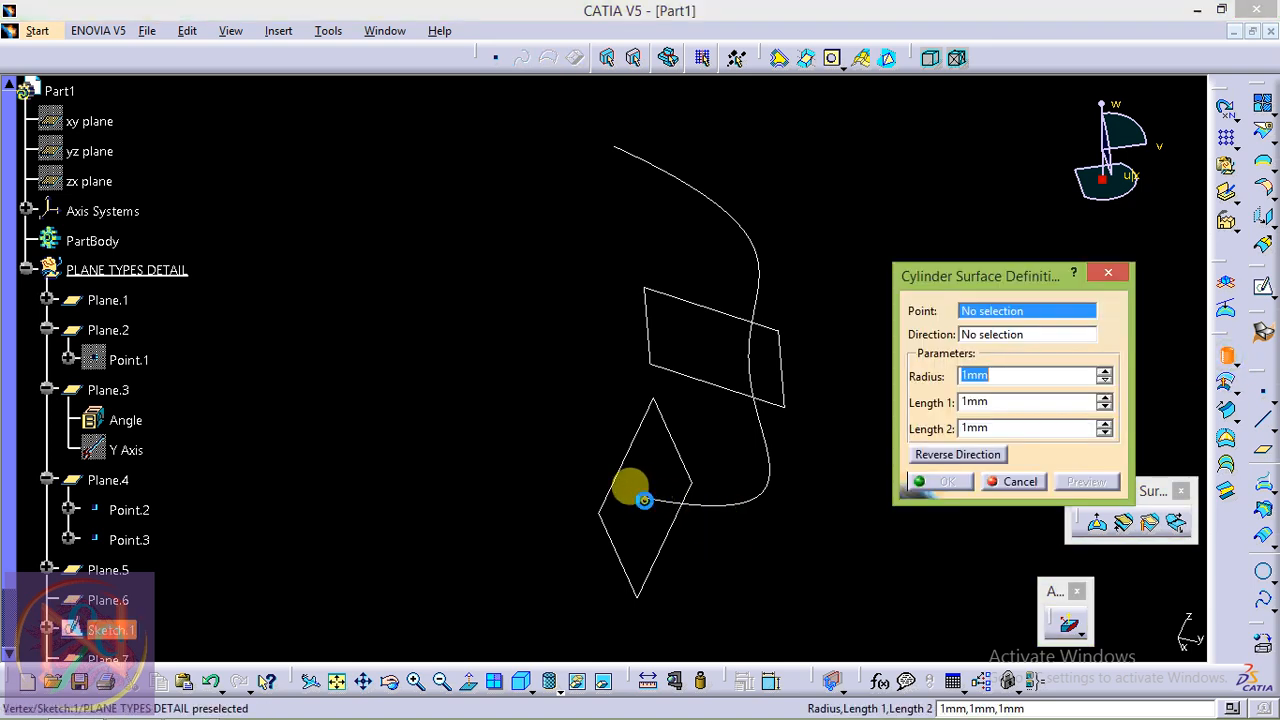
left_click(644, 500)
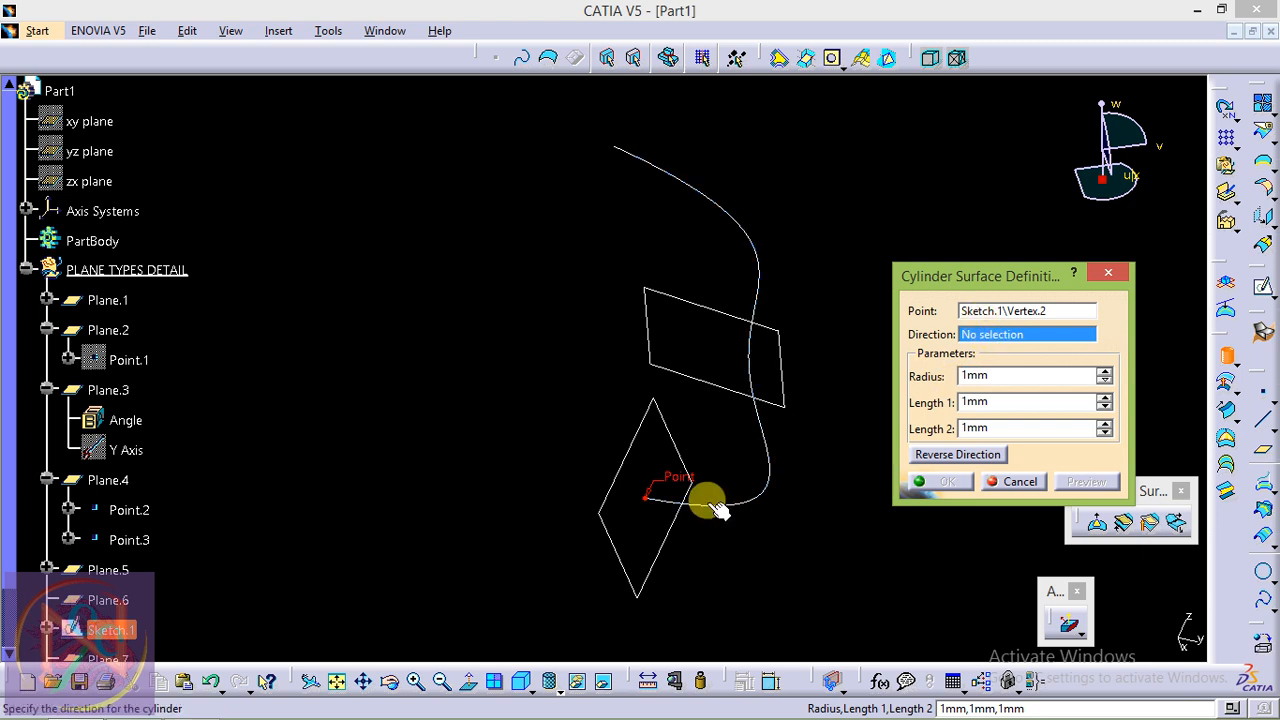
right_click(955, 336)
left_click(990, 462)
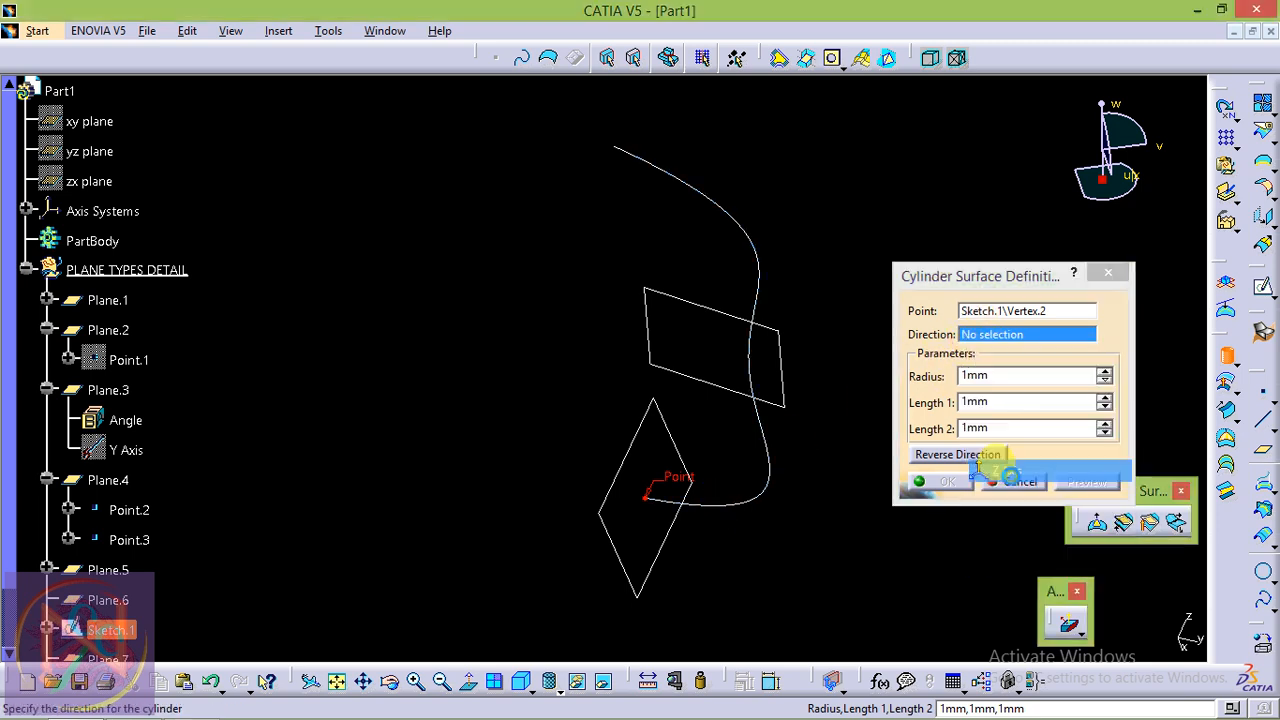
middle_click_drag(672, 505, 645, 188, "ctrl")
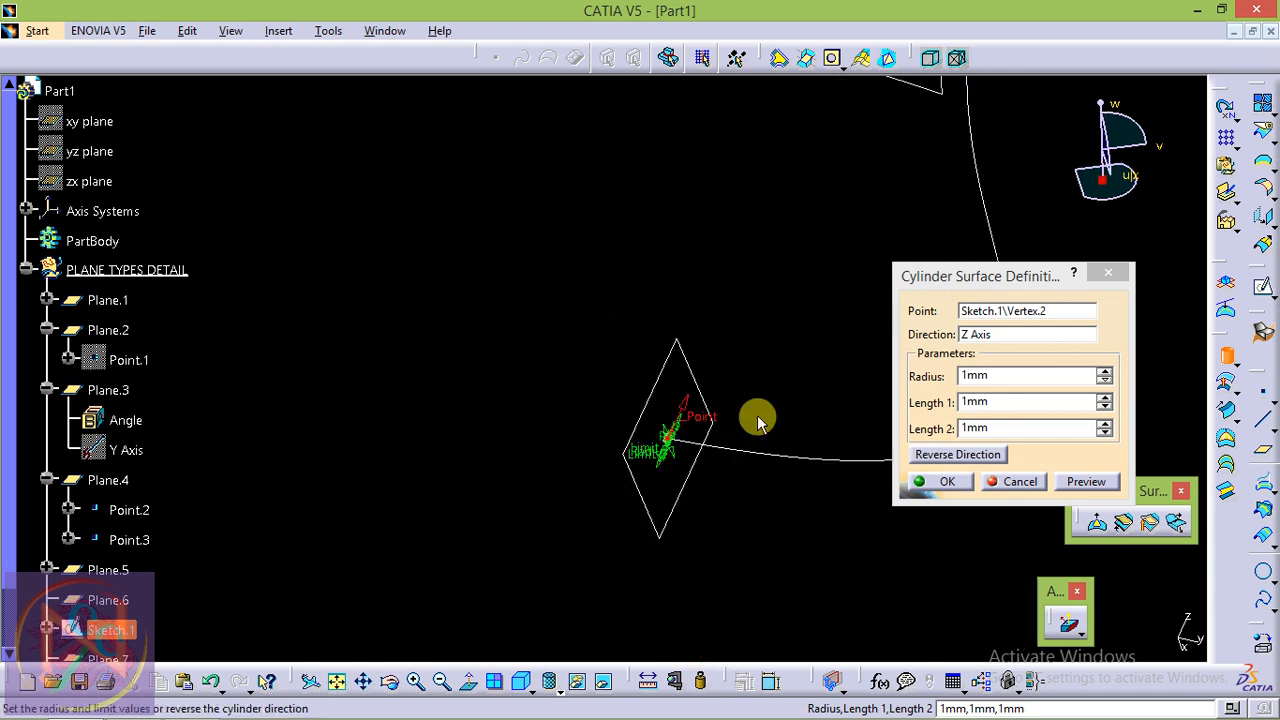
middle_click_drag(768, 491, 814, 435)
left_click(1080, 483)
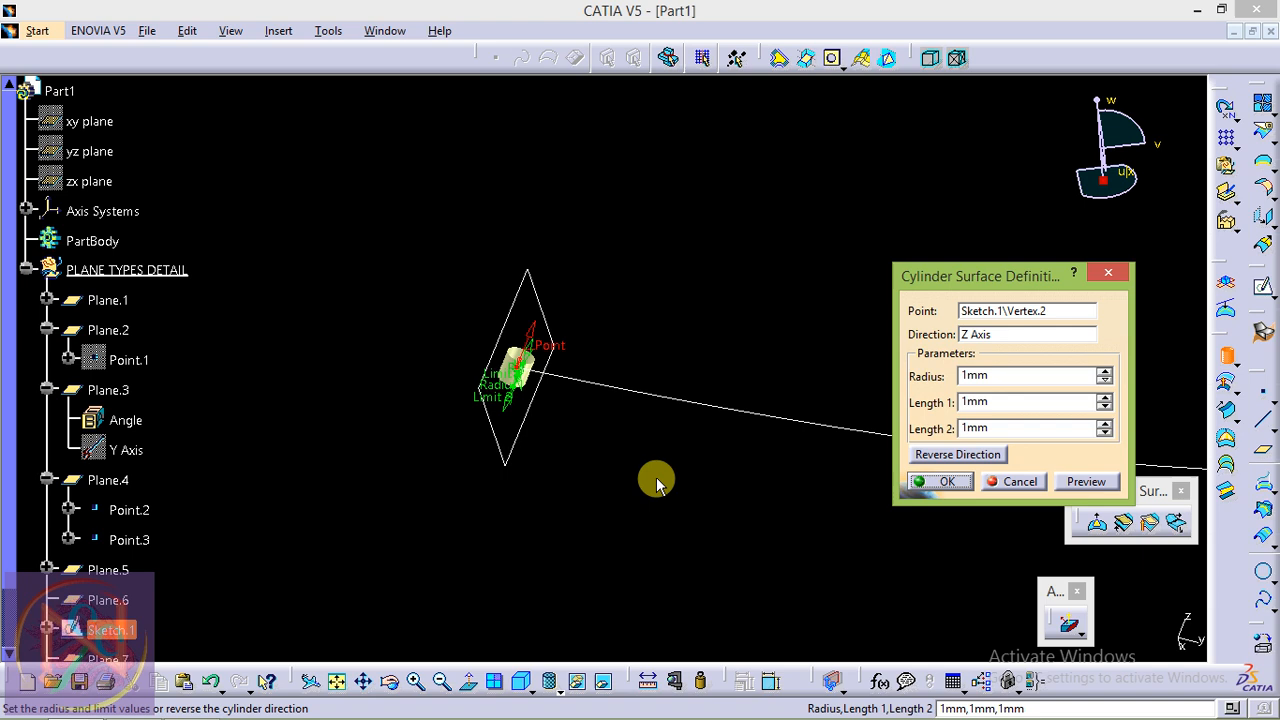
left_click(934, 486)
left_click(802, 516)
Start a plane of type Tangent to surface with the cylinder as its reference surface
middle_click_drag(557, 400, 717, 220)
middle_click_drag(600, 345, 771, 457)
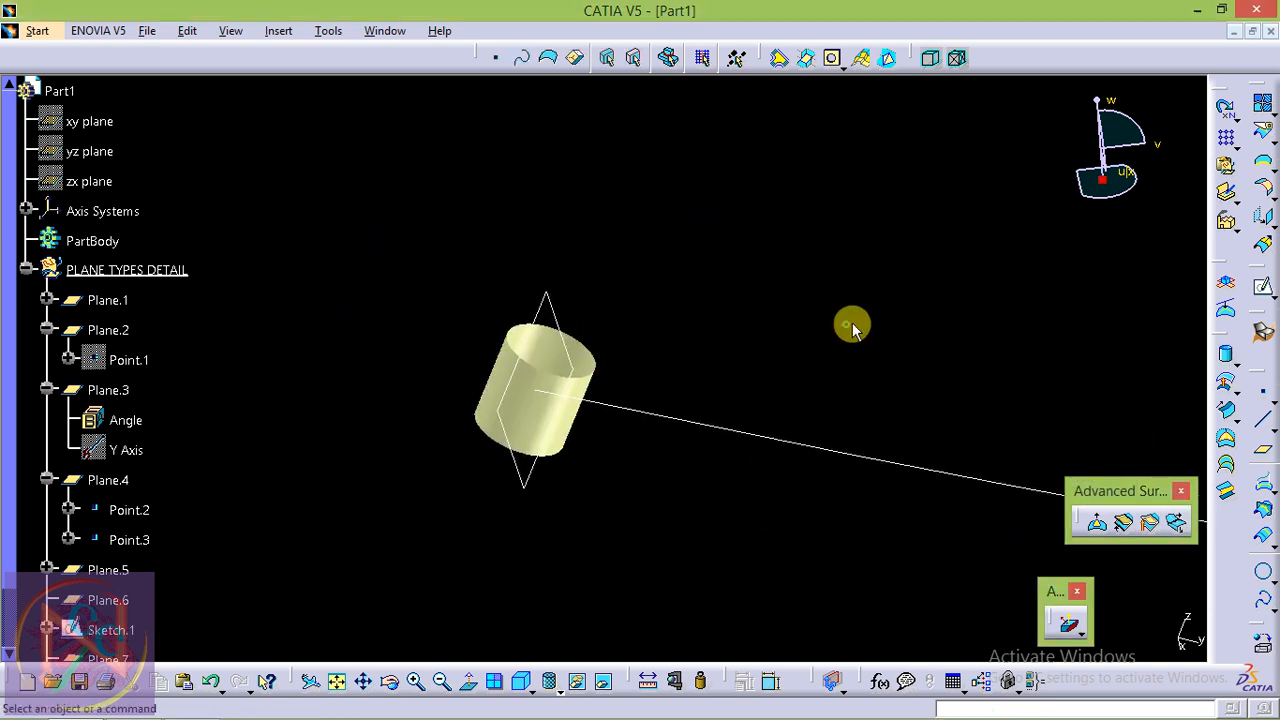
left_click(1265, 455)
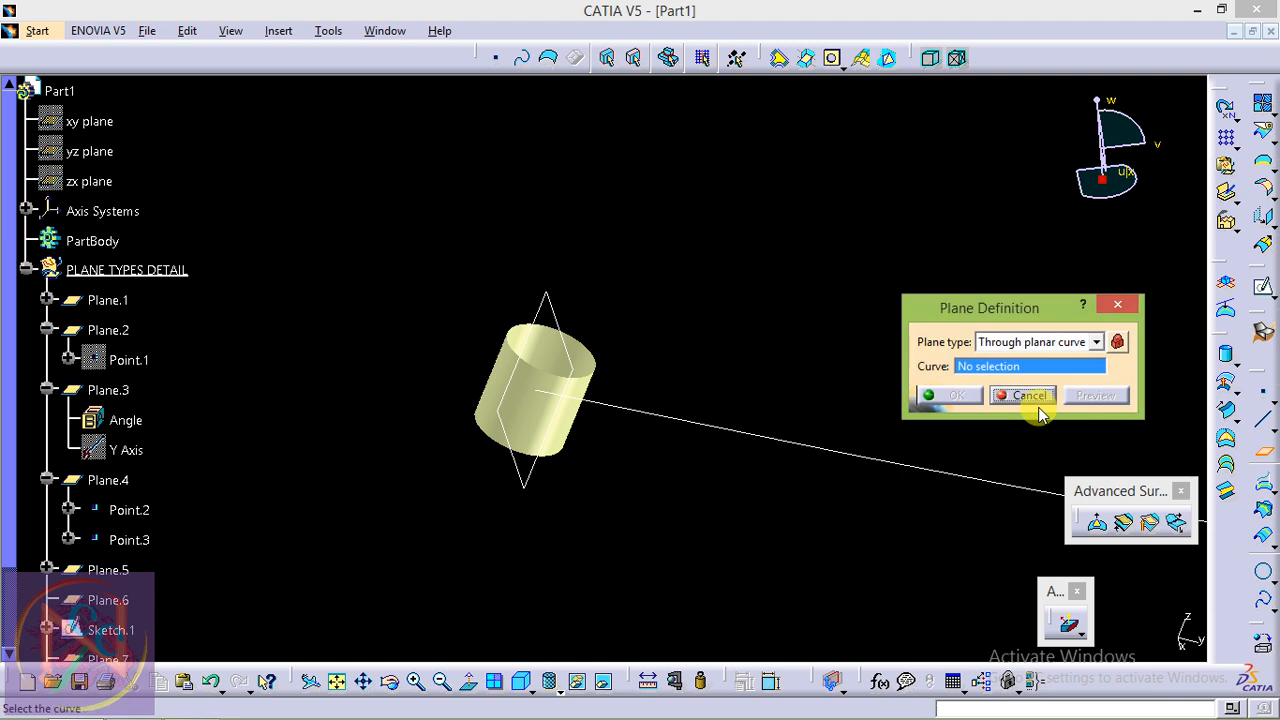
left_click(1016, 345)
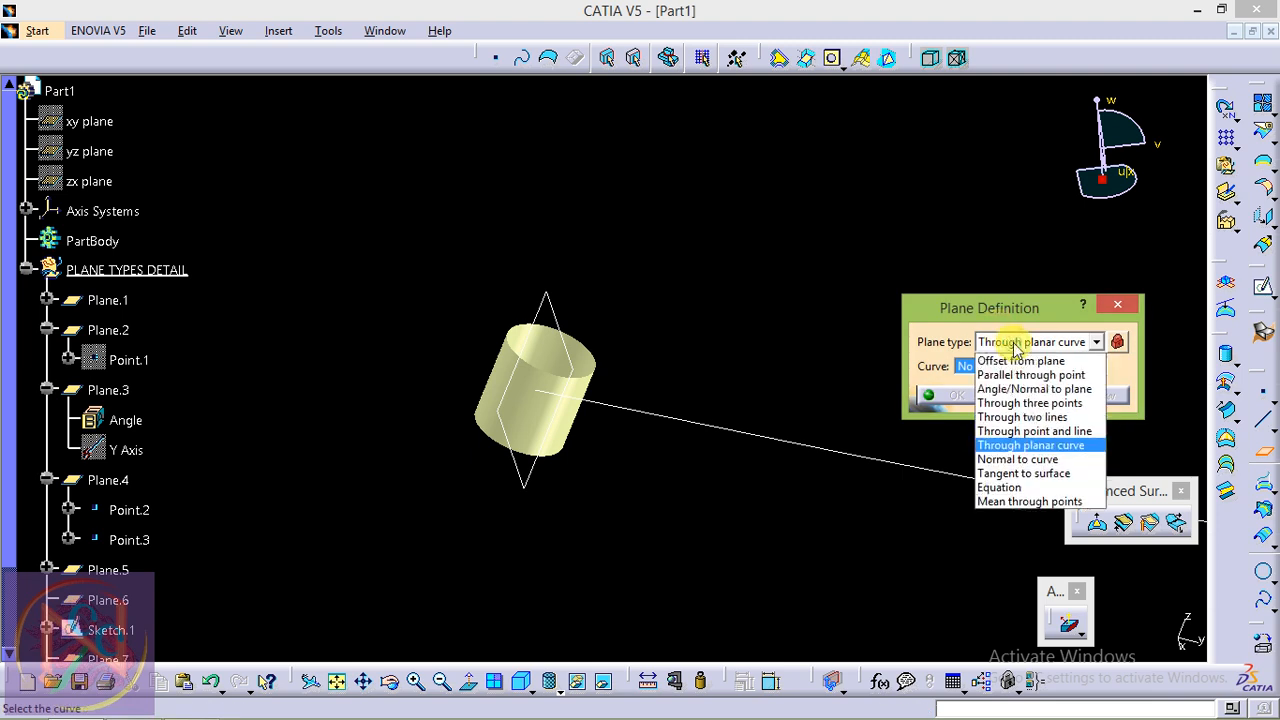
left_click(1027, 478)
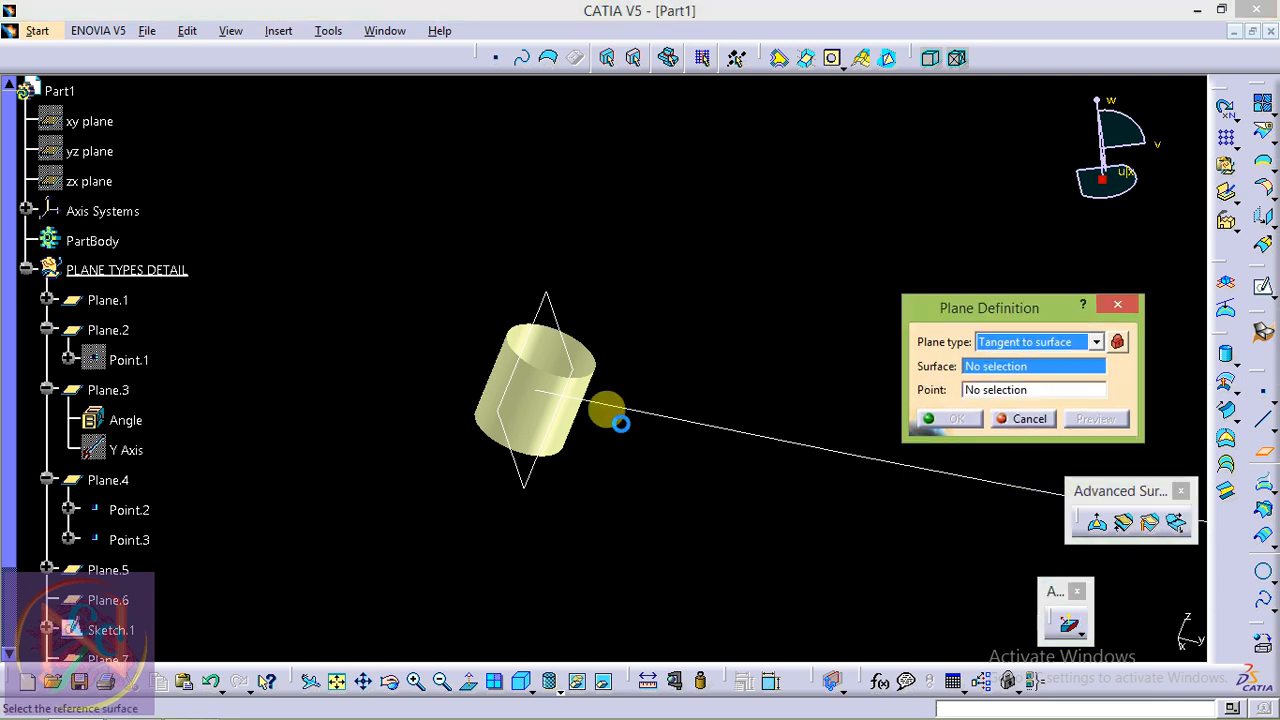
left_click(520, 383)
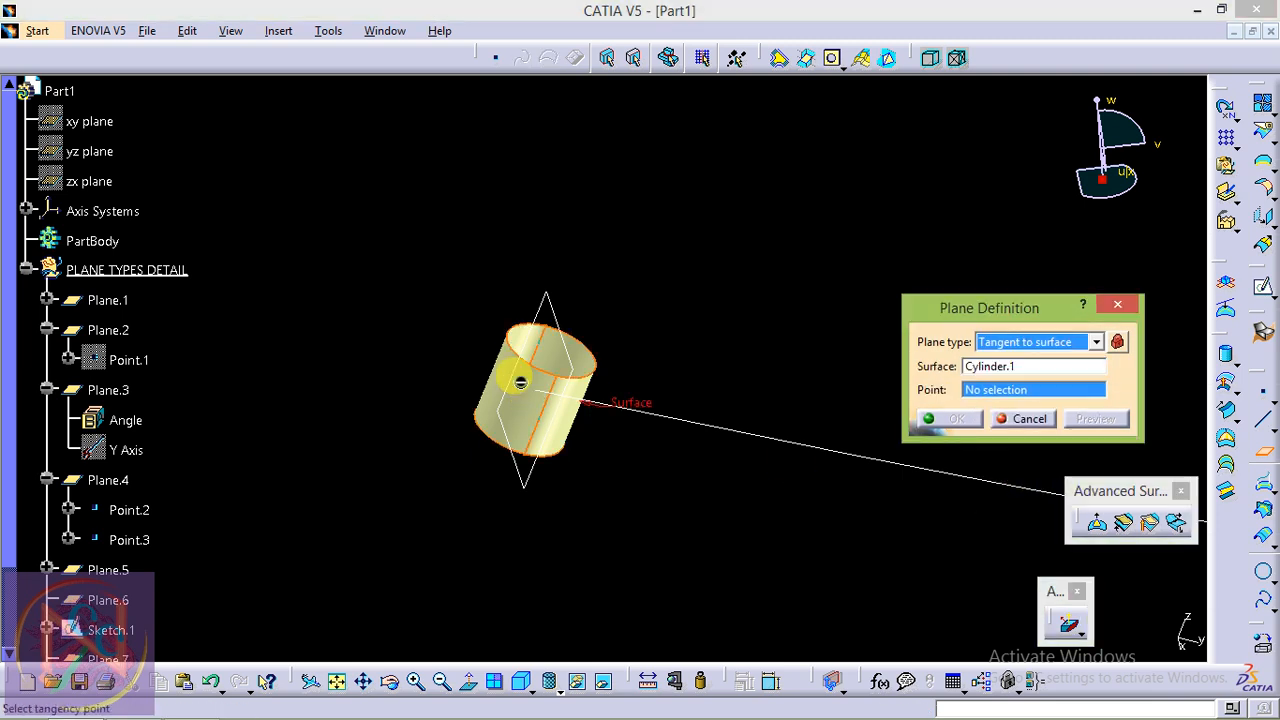
left_click(988, 392)
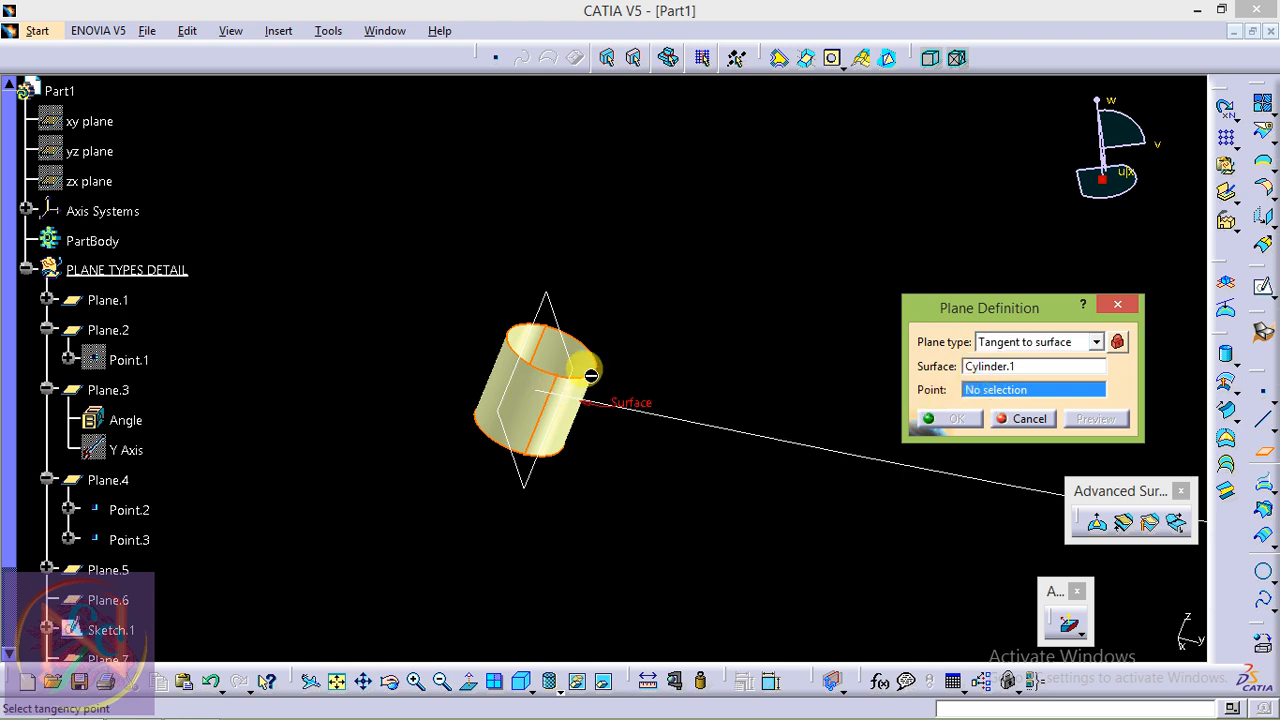
Create an On curve tangency point on the cylinder's upper circular edge at a length of 3.699 mm and finish the tangent plane
right_click(1040, 396)
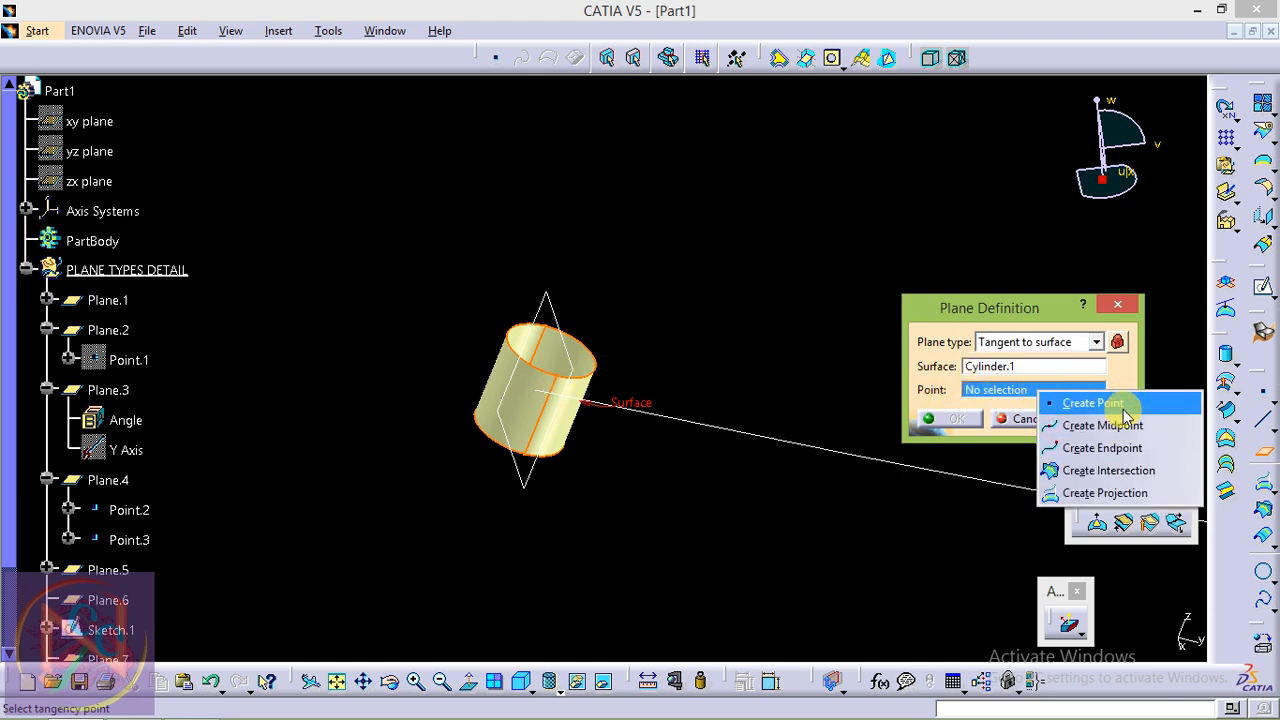
left_click(1126, 412)
left_click(1030, 265)
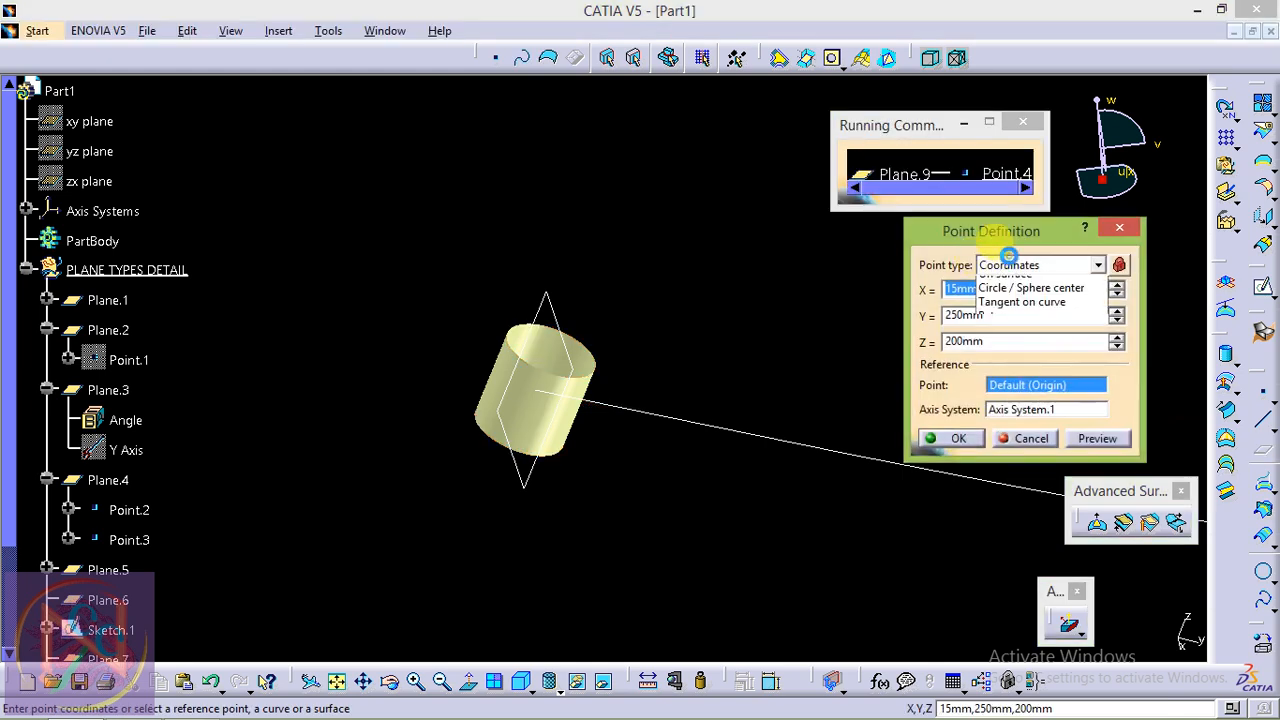
left_click(1010, 299)
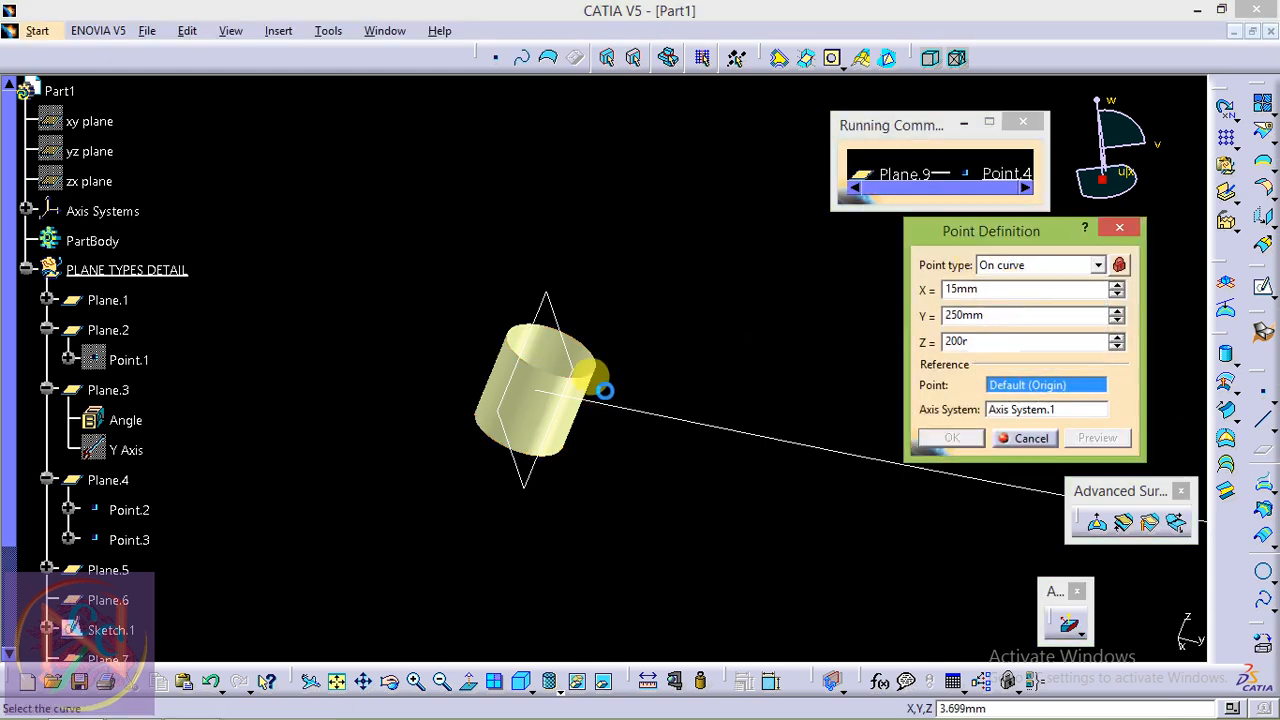
left_click(586, 370)
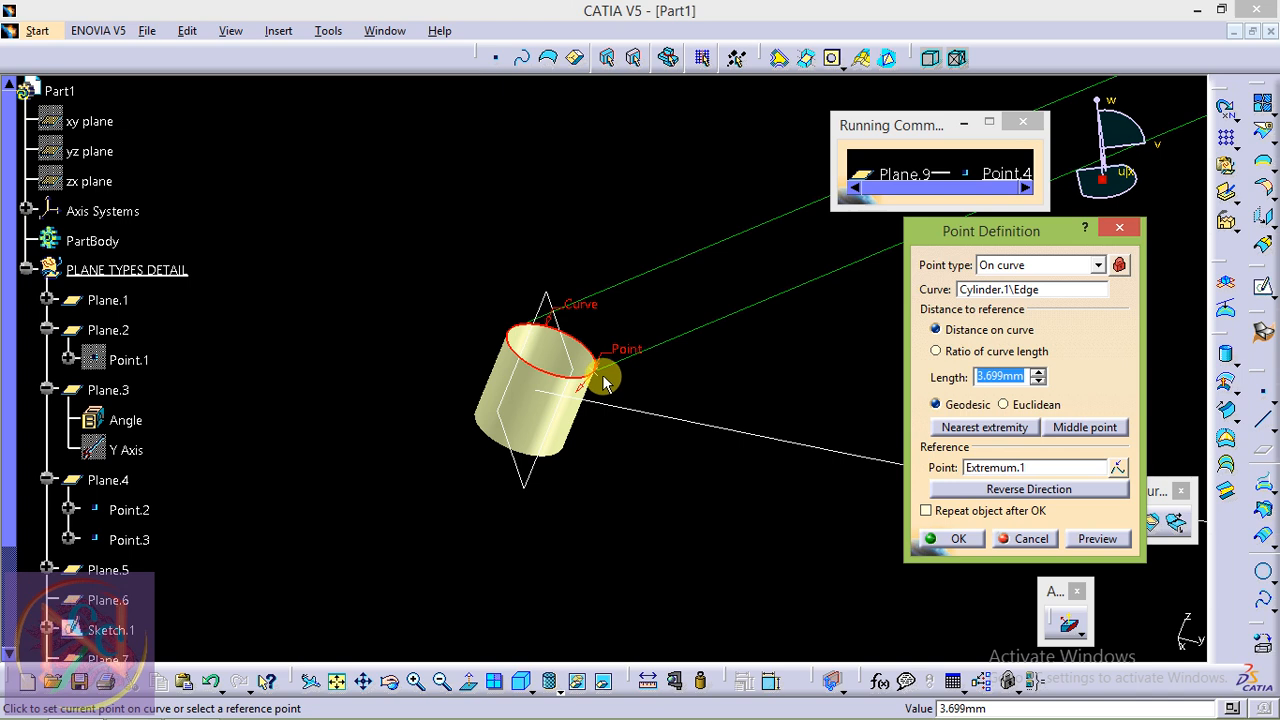
left_click(602, 376)
left_click(966, 545)
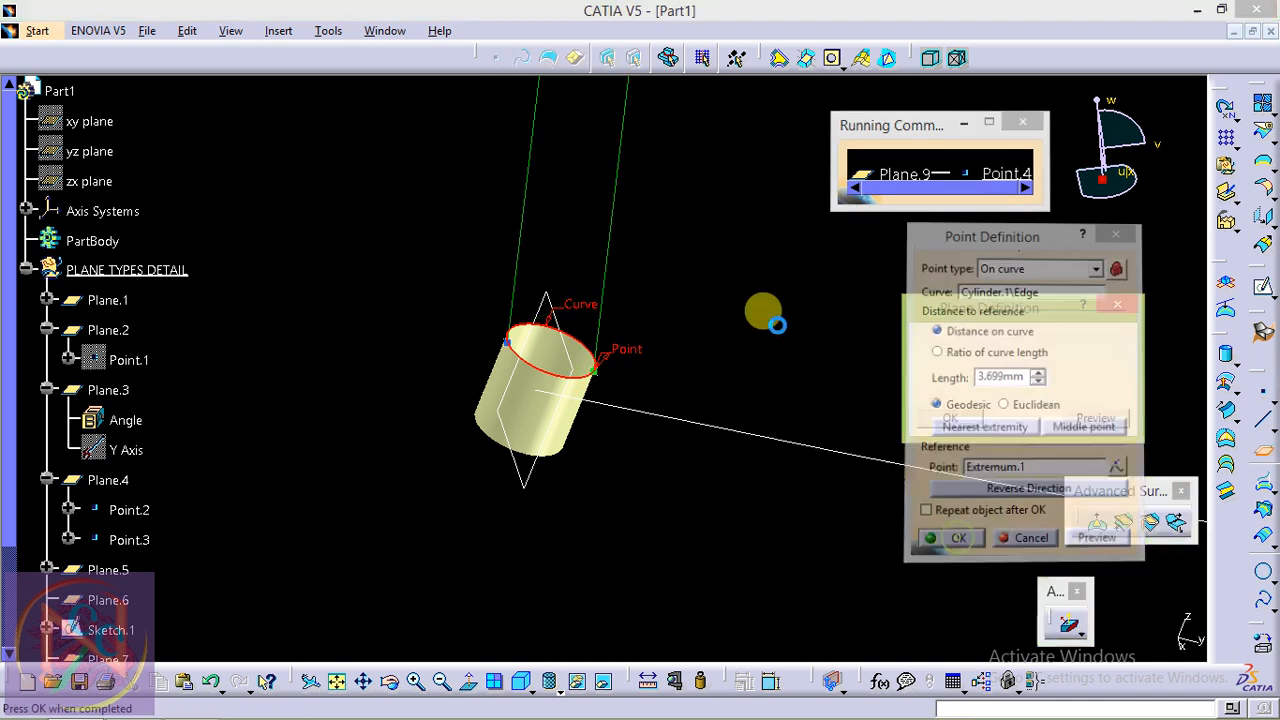
middle_click_drag(535, 373, 786, 149)
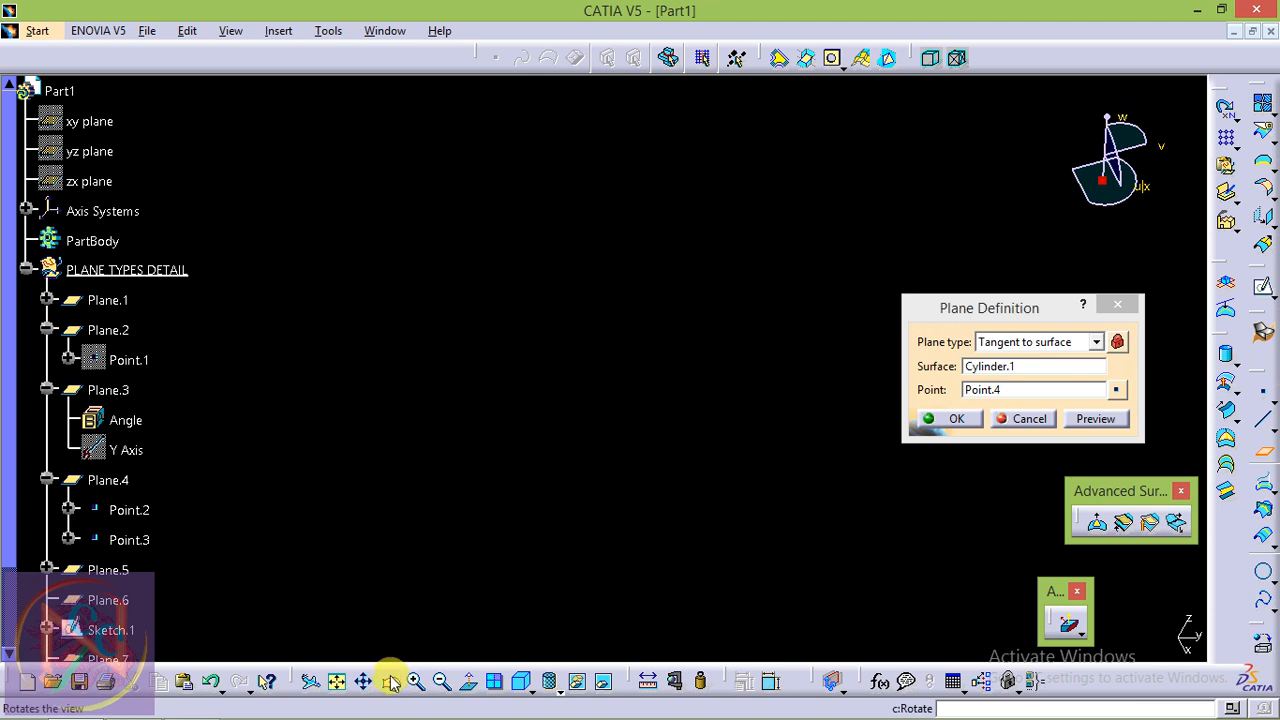
left_click(336, 681)
middle_click_drag(695, 381, 994, 446)
left_click(951, 421)
Edit the cylinder surface, setting its radius to 10 mm and Length 1 to 10 mm
middle_click_drag(824, 555, 900, 289)
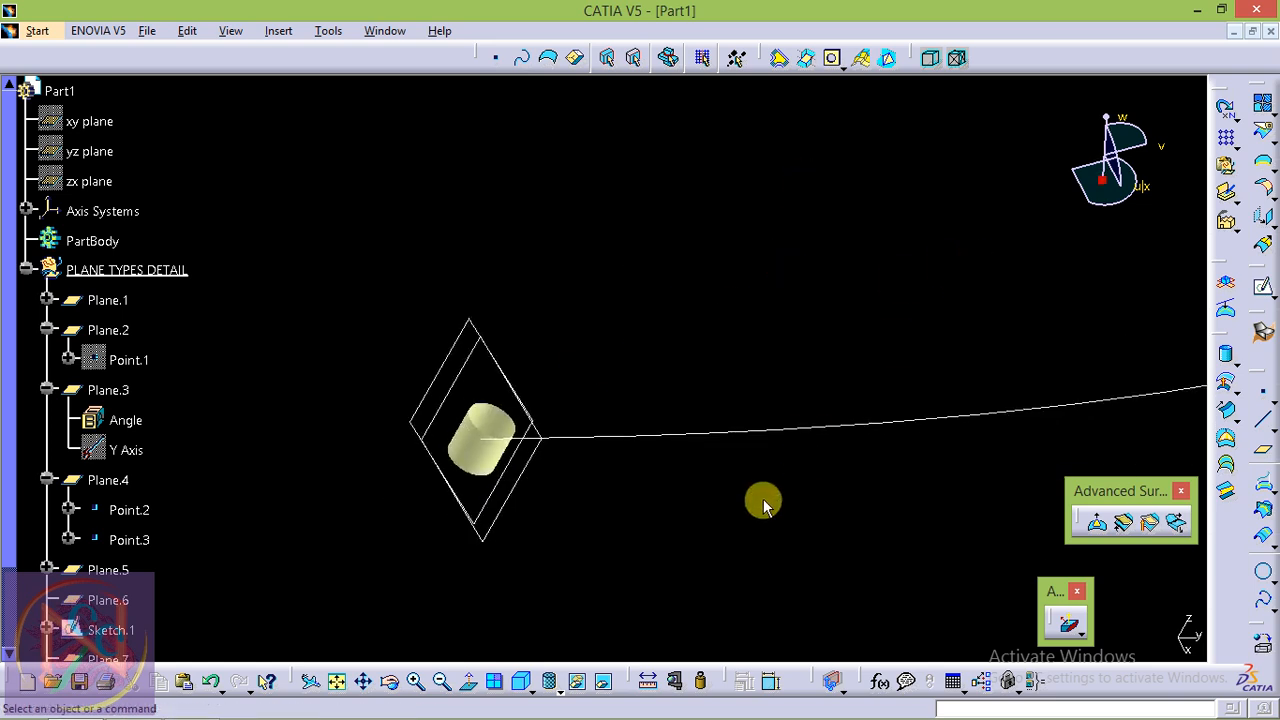
double_click(492, 452)
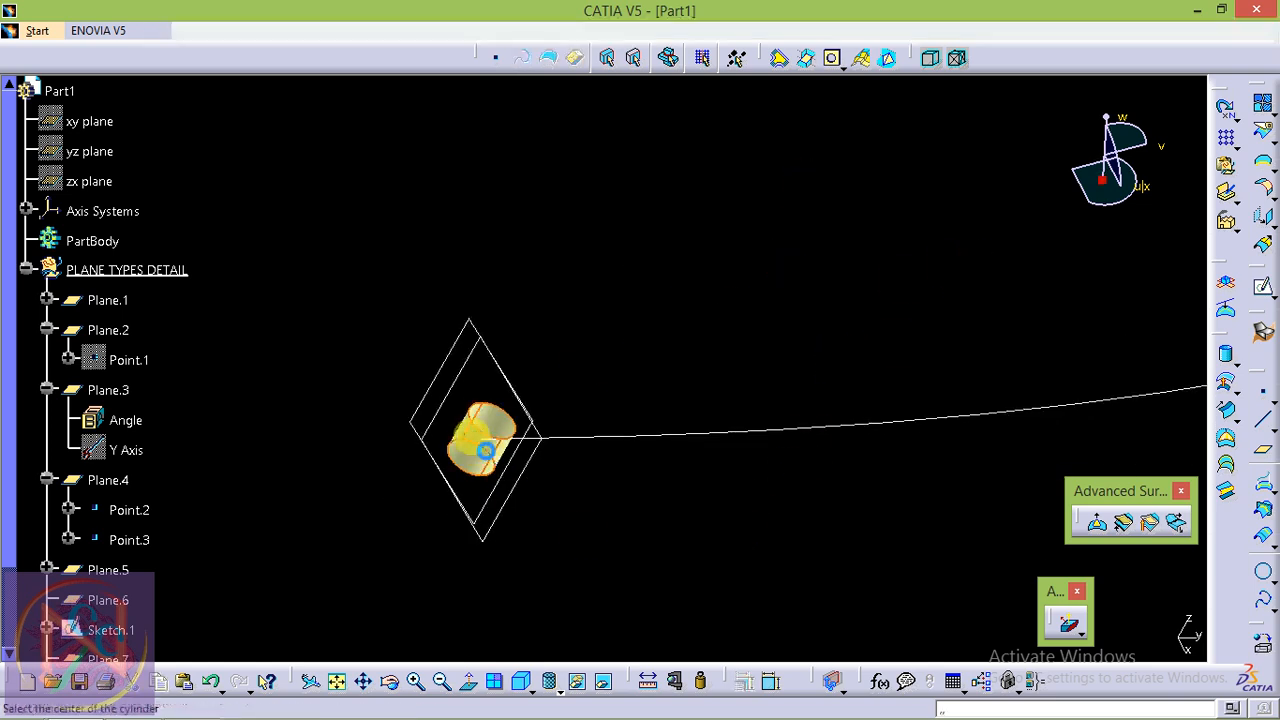
left_click(976, 376)
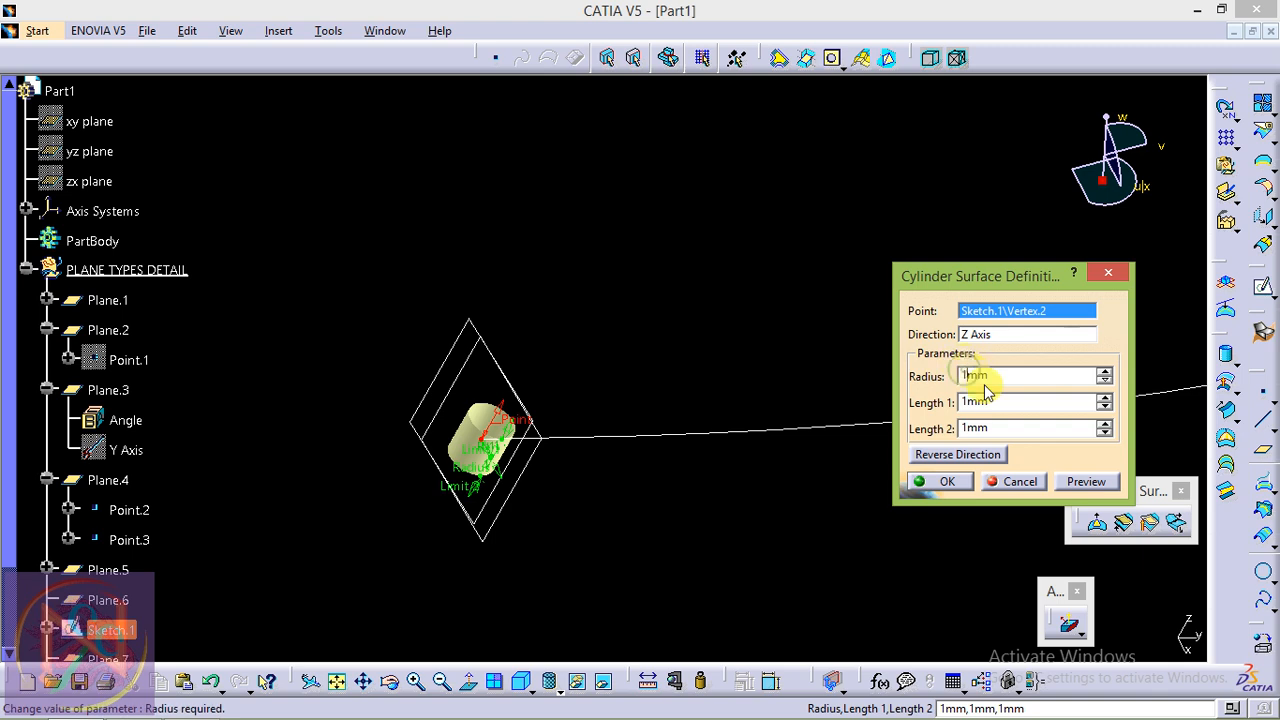
type("0")
left_click(976, 402)
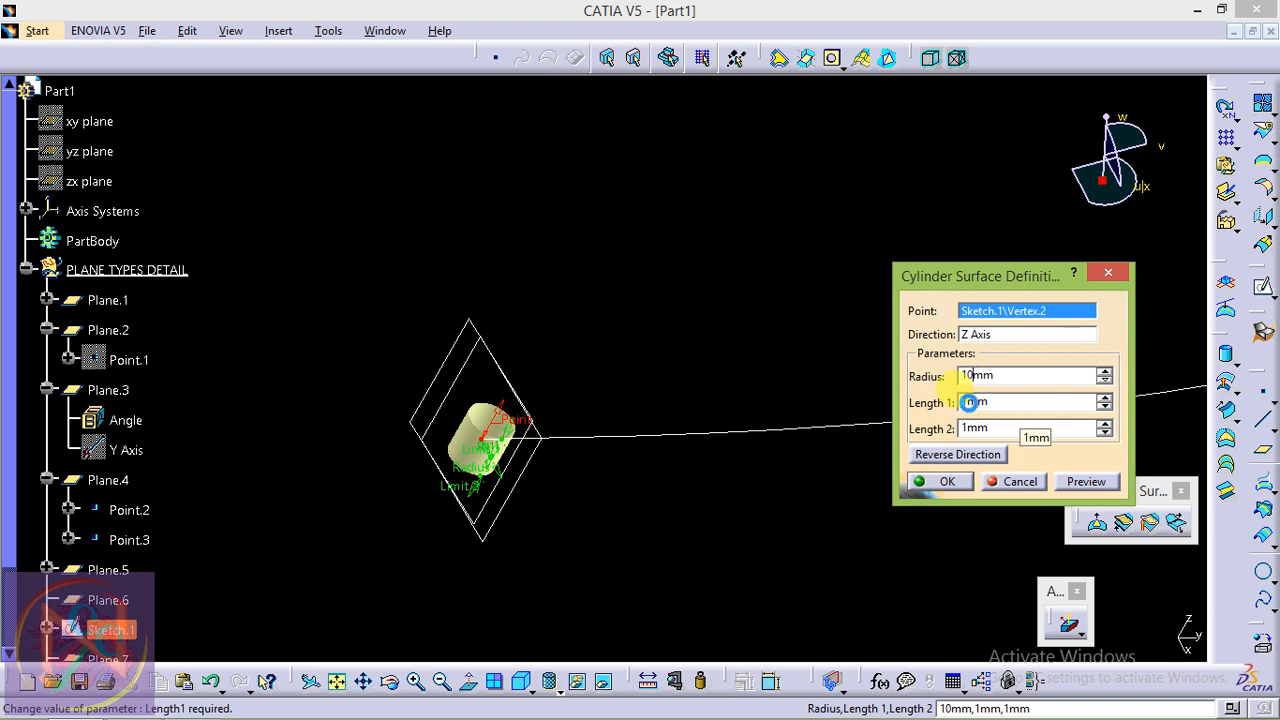
left_click(966, 429)
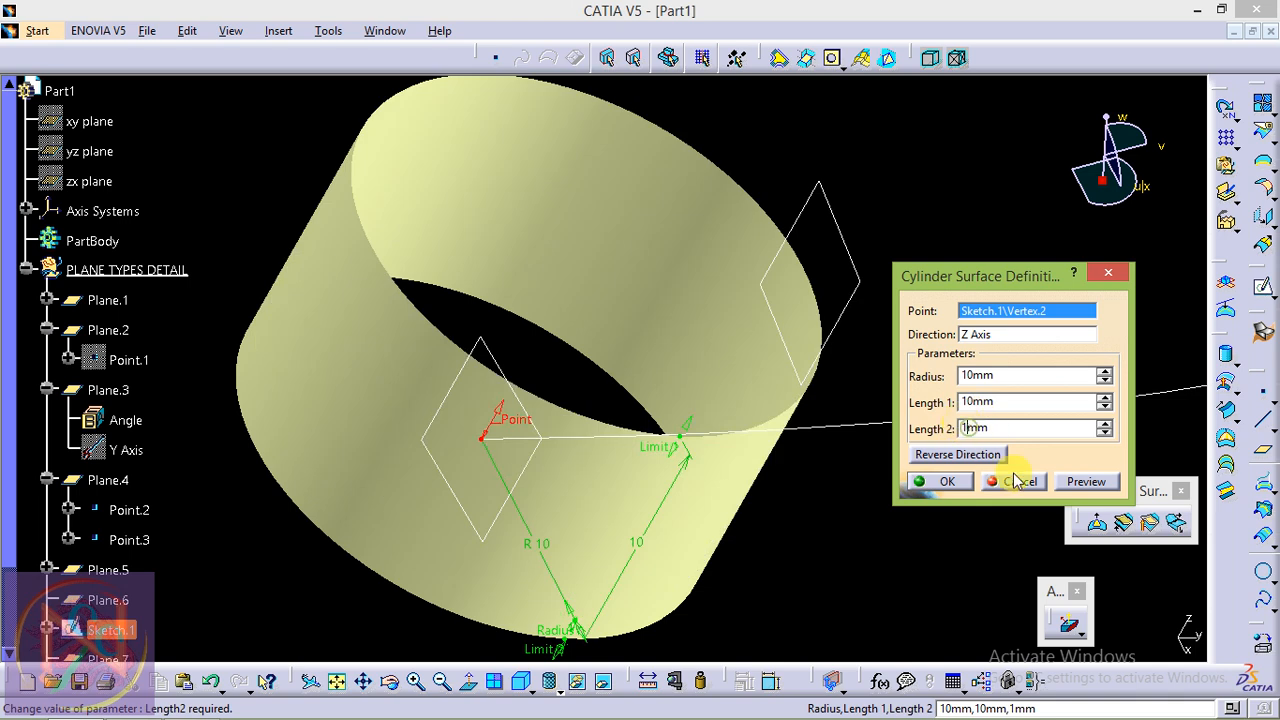
left_click(945, 482)
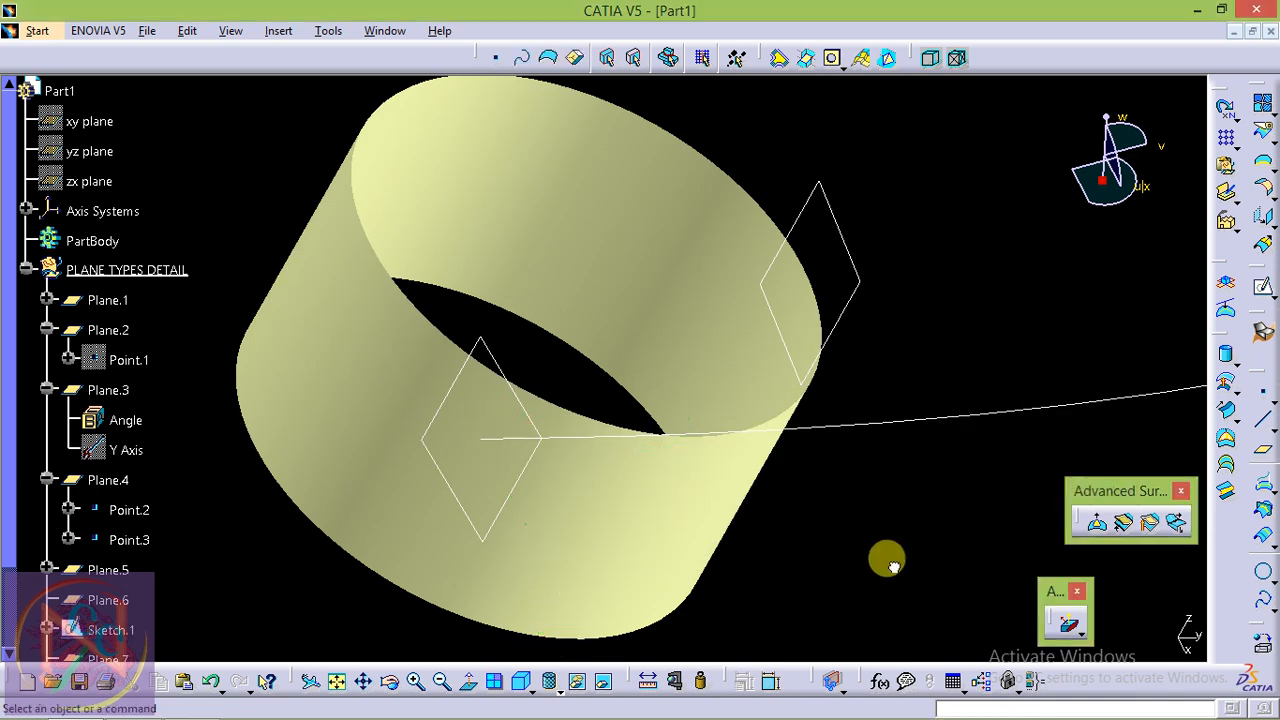
Examine the tangent plane beside the enlarged cylinder and locate it in the specification tree
middle_click_drag(846, 449, 857, 537)
left_click(741, 343)
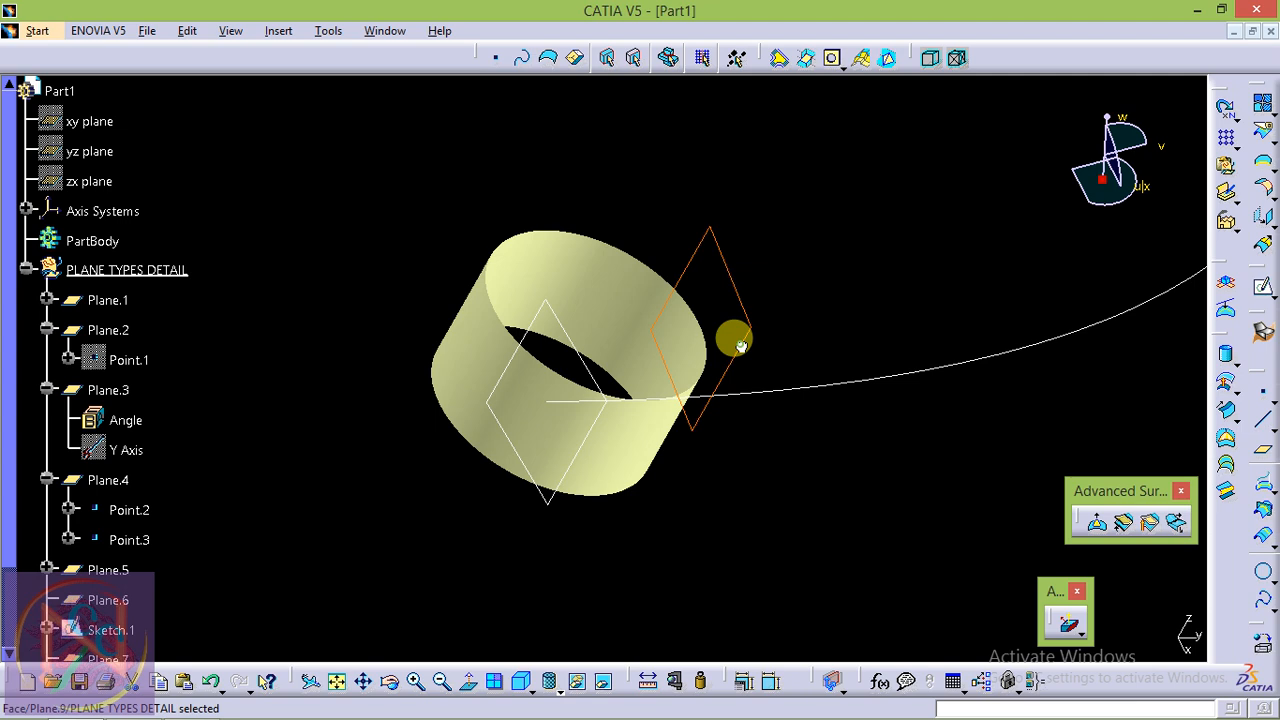
scroll(134, 471, "down", 4)
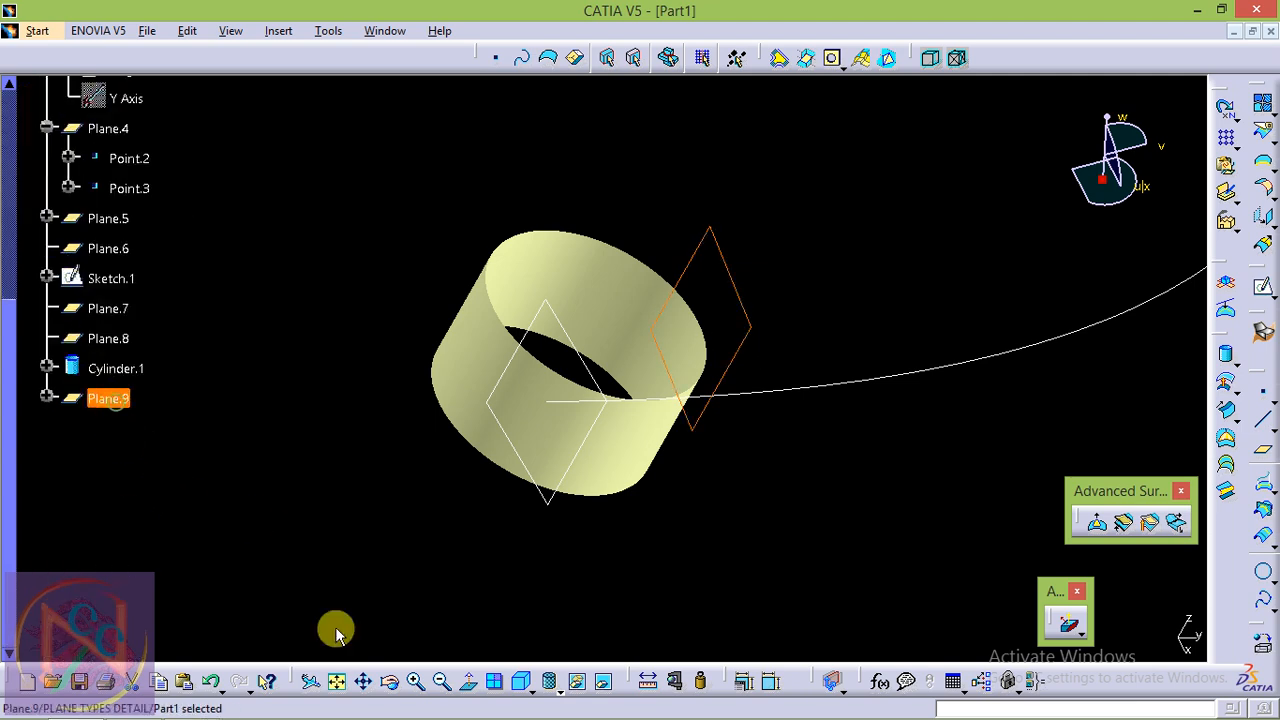
left_click(832, 326)
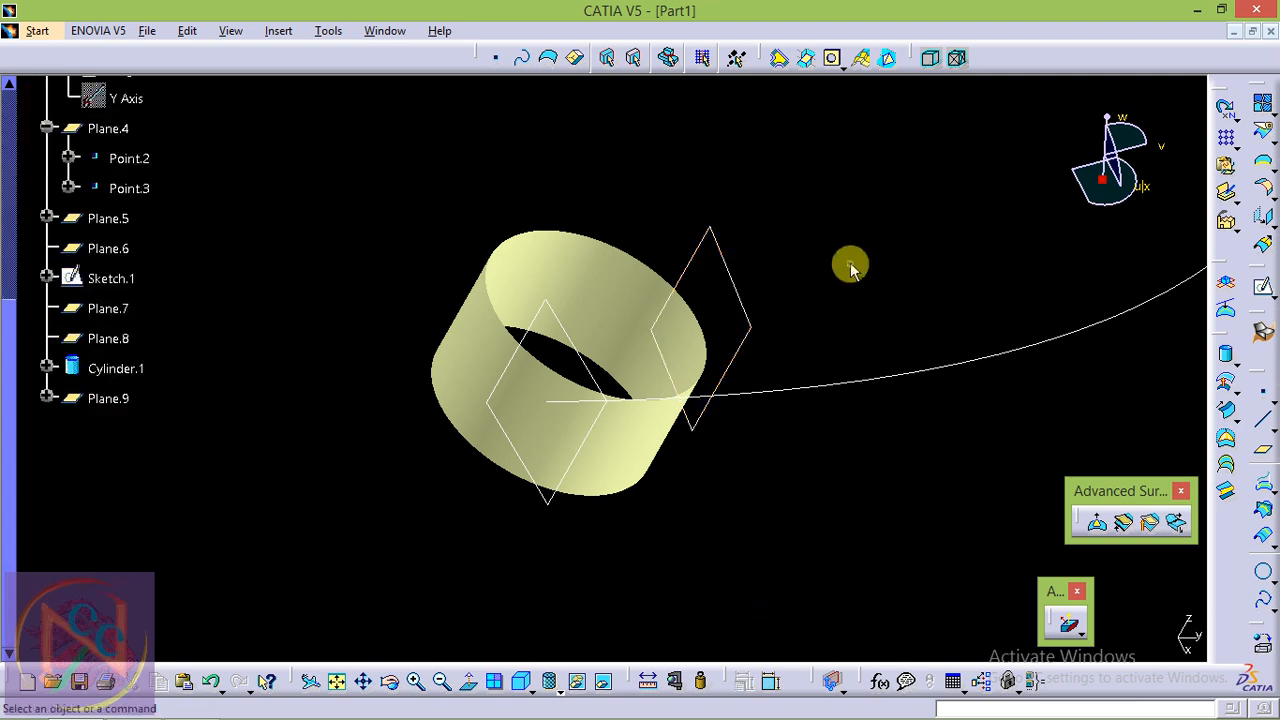
left_click(745, 344)
left_click(881, 396)
Start a plane of type Equation that passes through the spline's end vertex inside the cylinder
left_click(1262, 451)
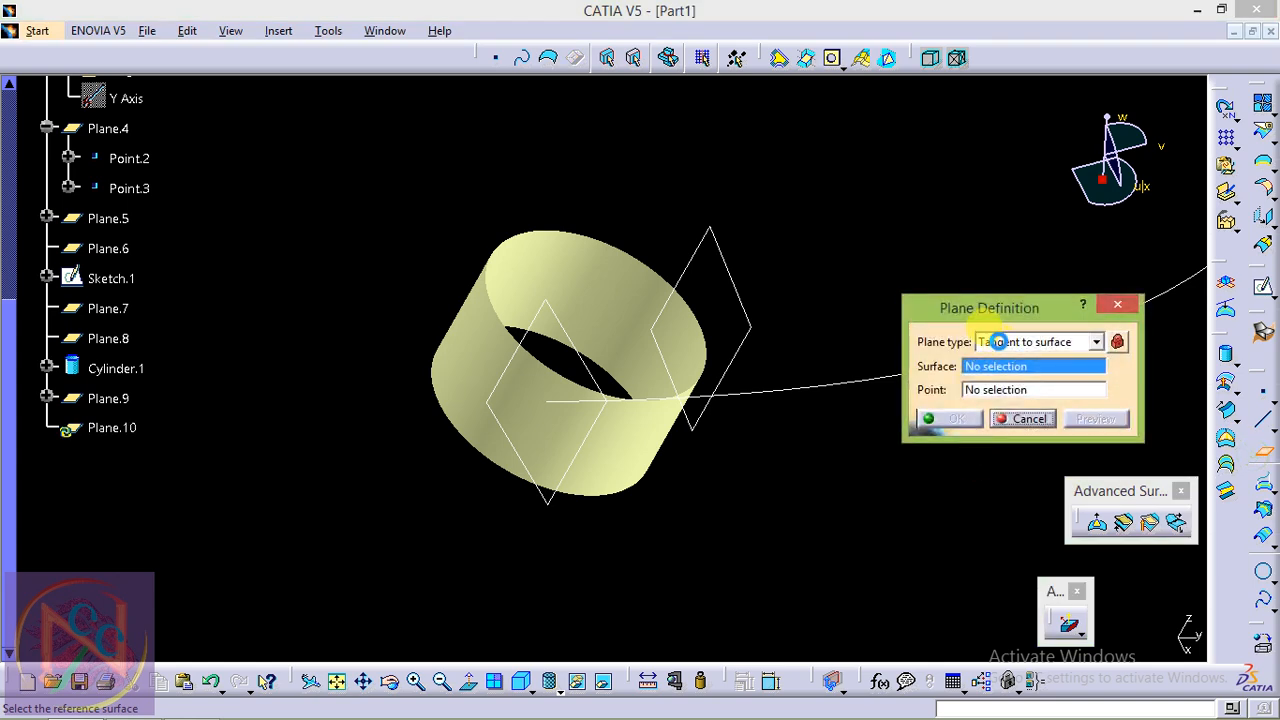
left_click(1000, 345)
left_click(1005, 489)
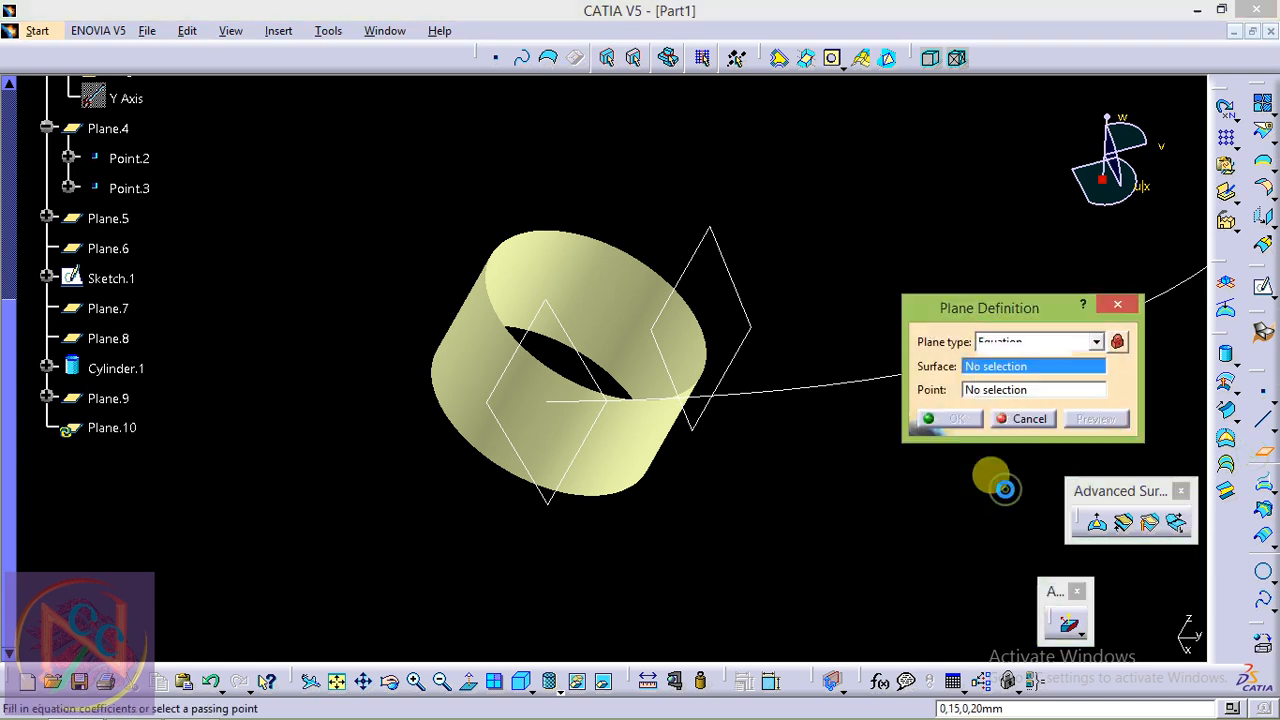
left_click_drag(1014, 307, 1004, 251)
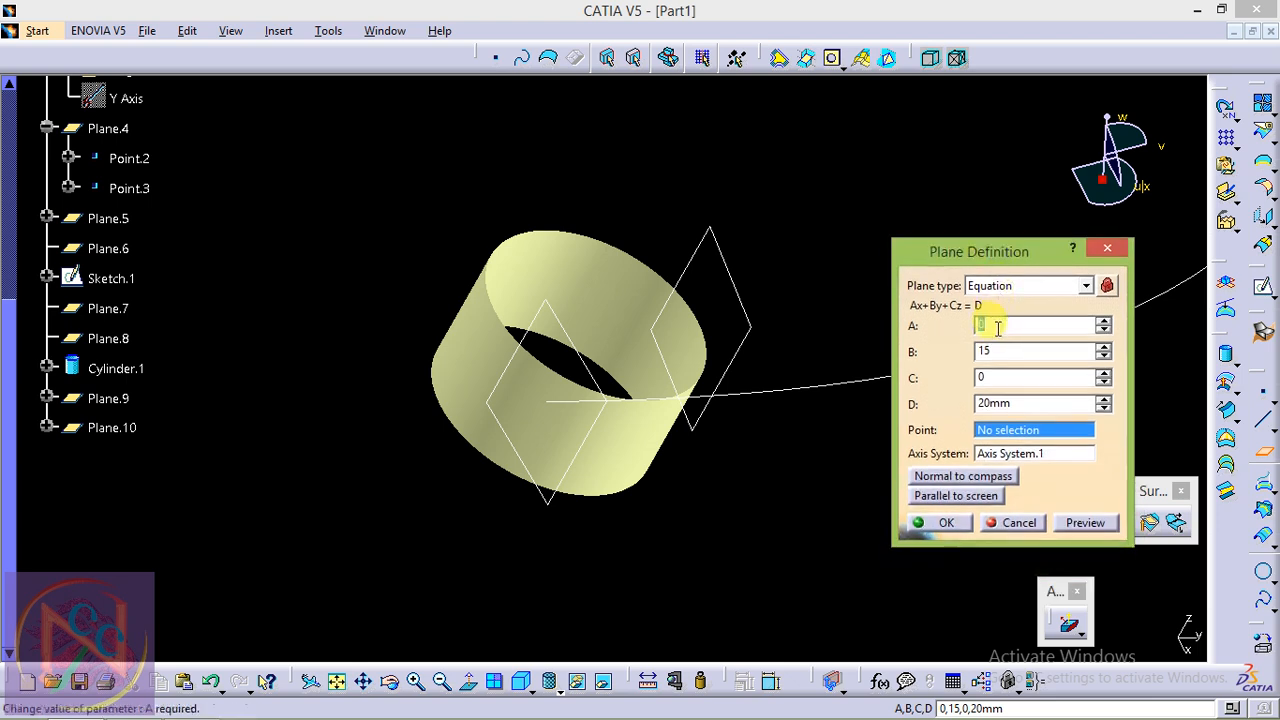
left_click(1013, 329)
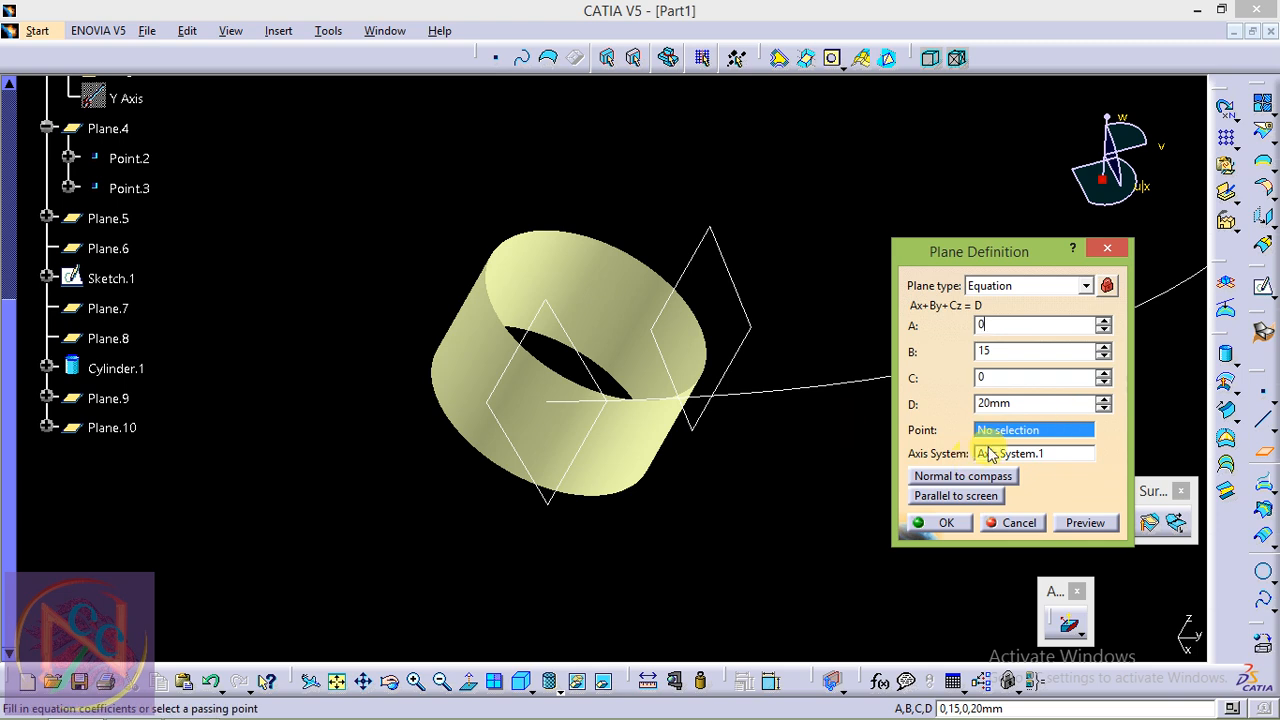
left_click(549, 399)
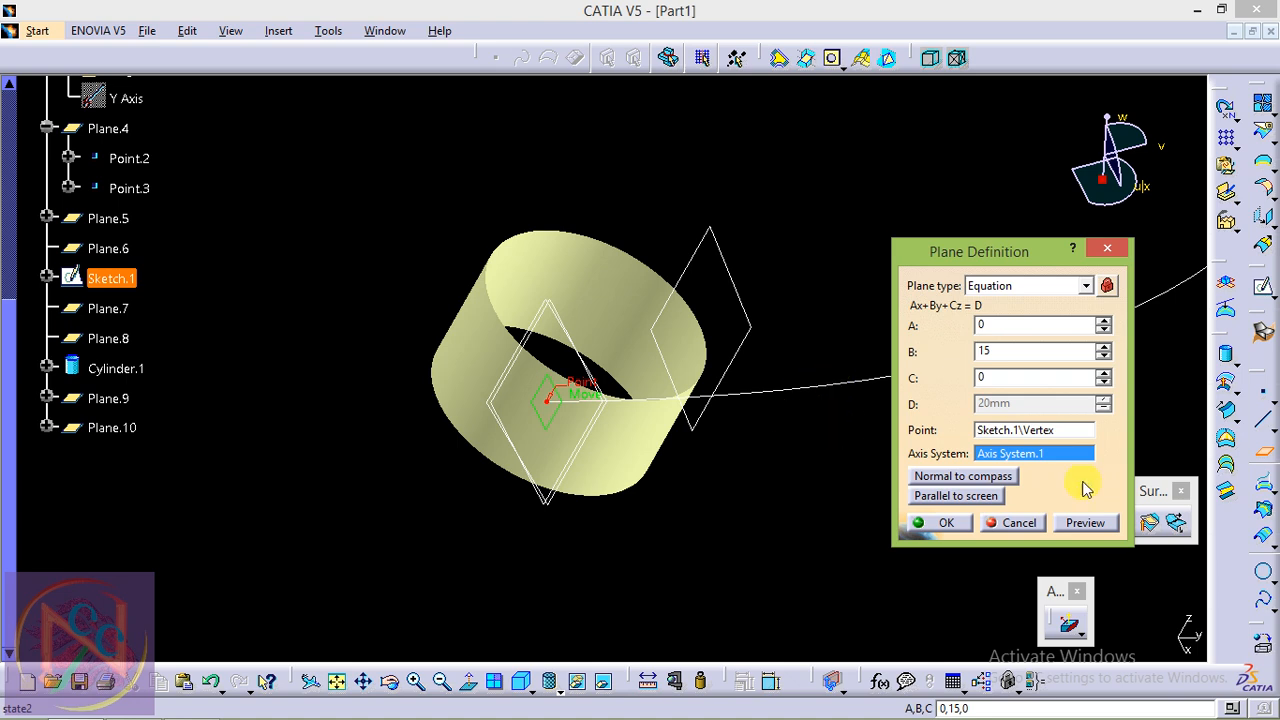
Align the equation plane normal to the compass, realign it parallel to the screen in a rotated view, and create it
left_click(980, 476)
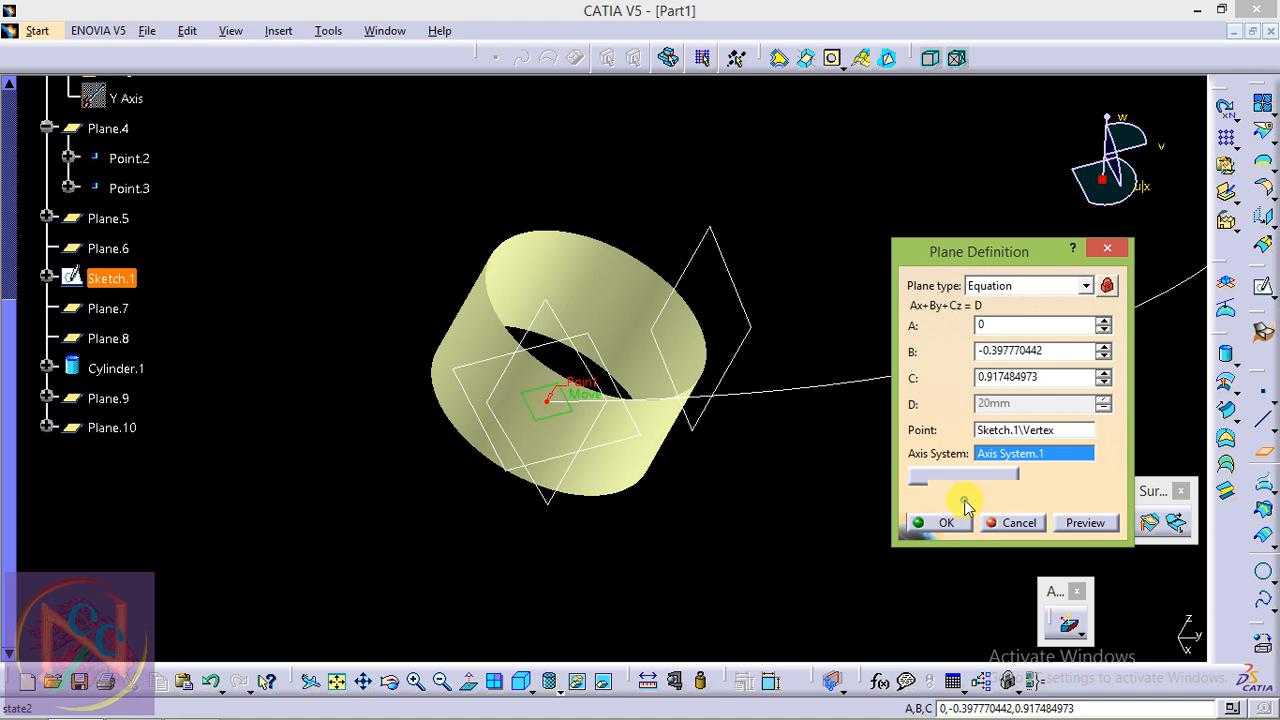
left_click(958, 496)
middle_click_drag(623, 371, 527, 200)
left_click(950, 496)
middle_click_drag(757, 463, 354, 374)
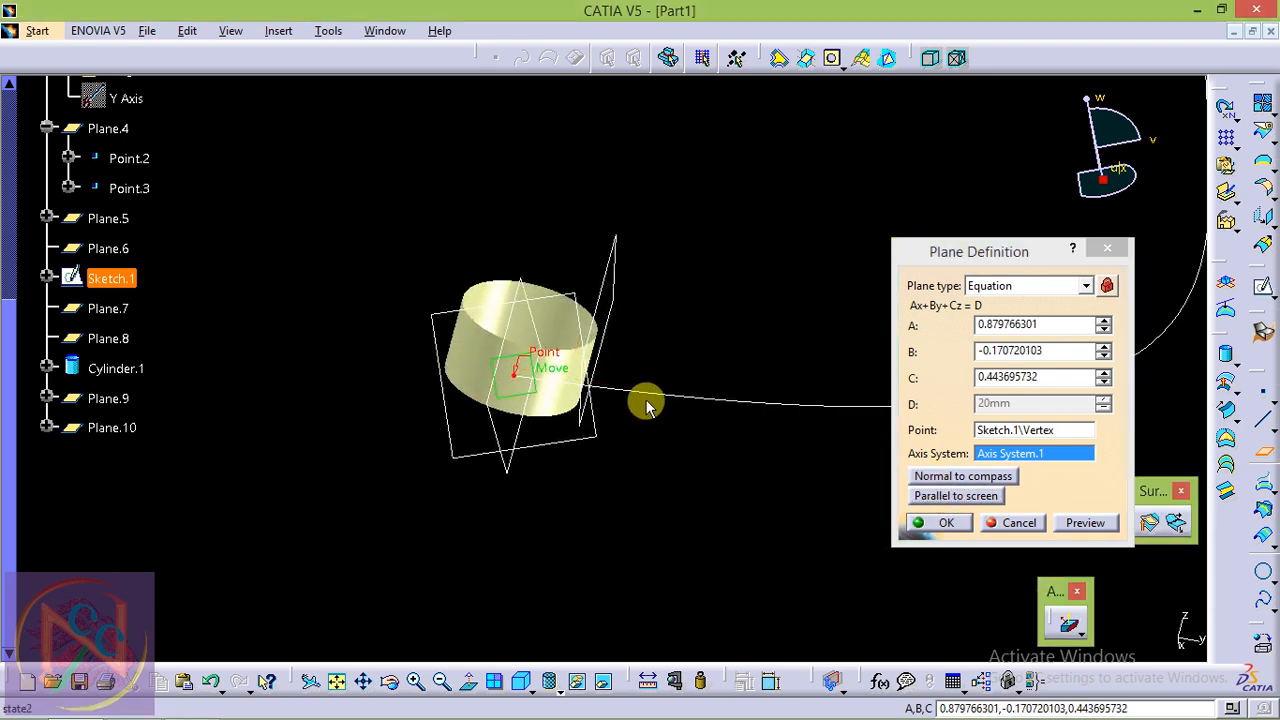
left_click(930, 523)
Create a plane of type Mean through points using Point.2, Point.3 and the origin
left_click(1263, 450)
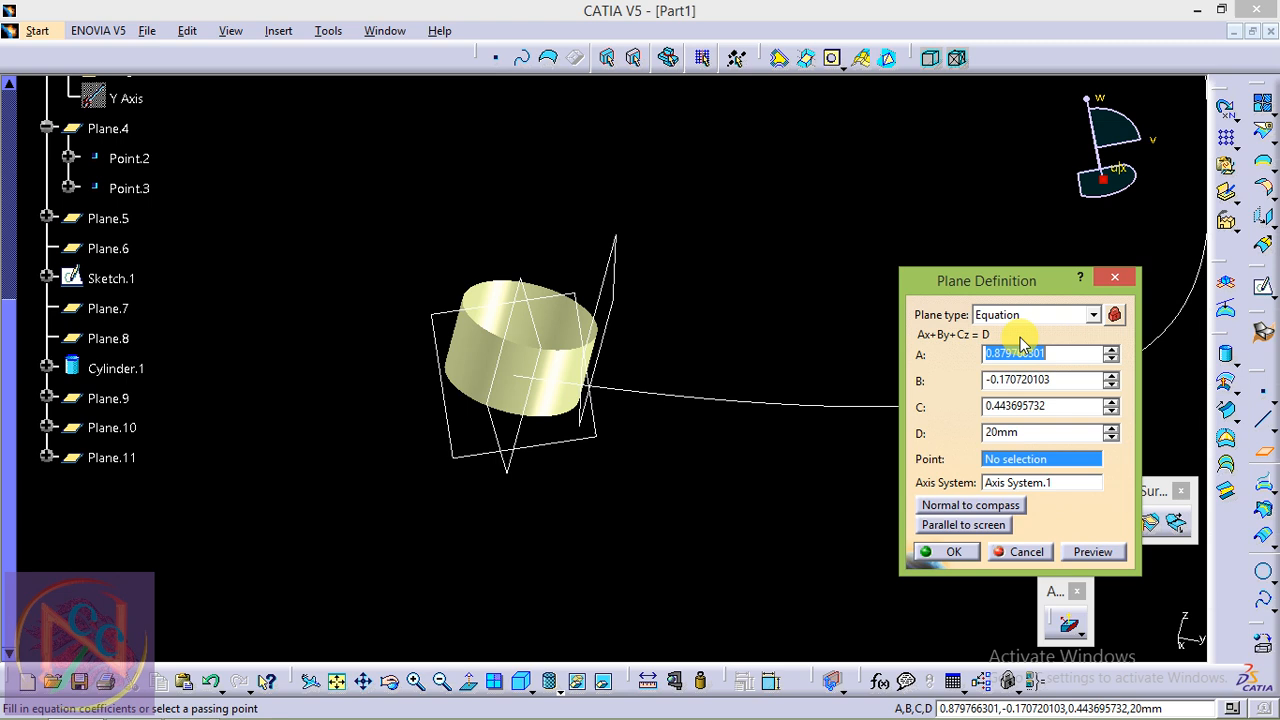
left_click(1012, 316)
left_click(1027, 474)
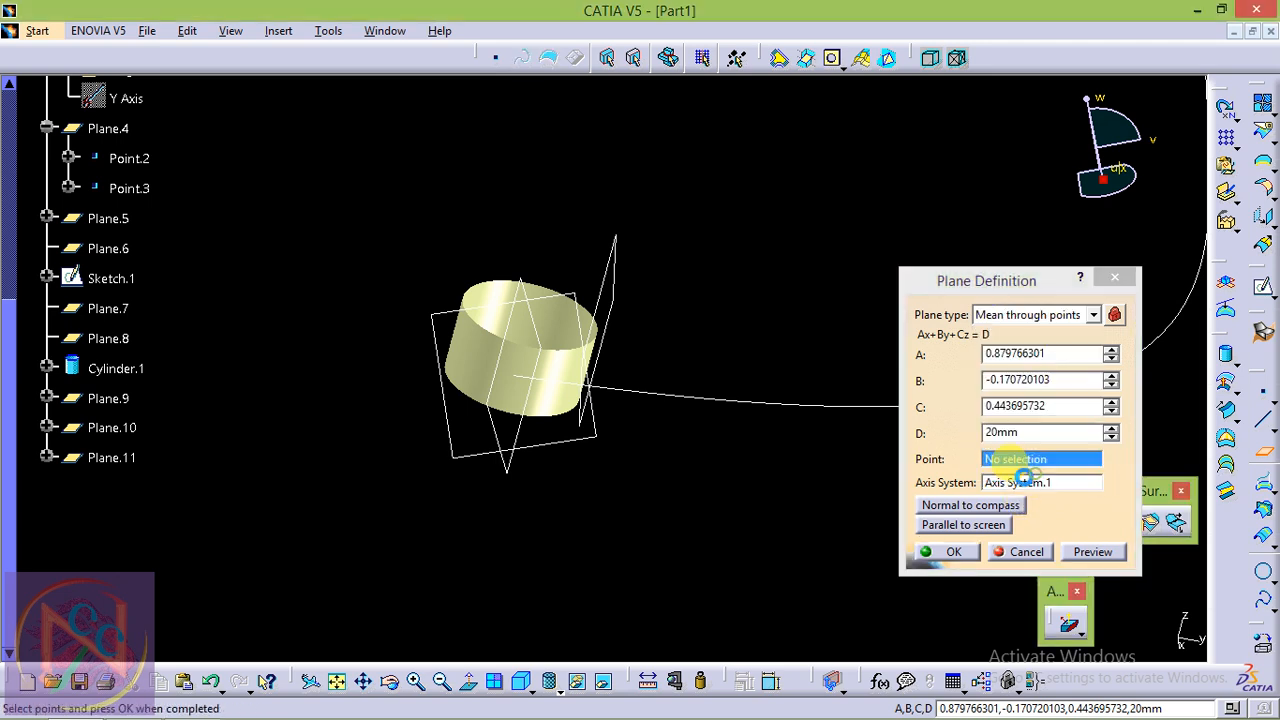
middle_click_drag(684, 346, 734, 620)
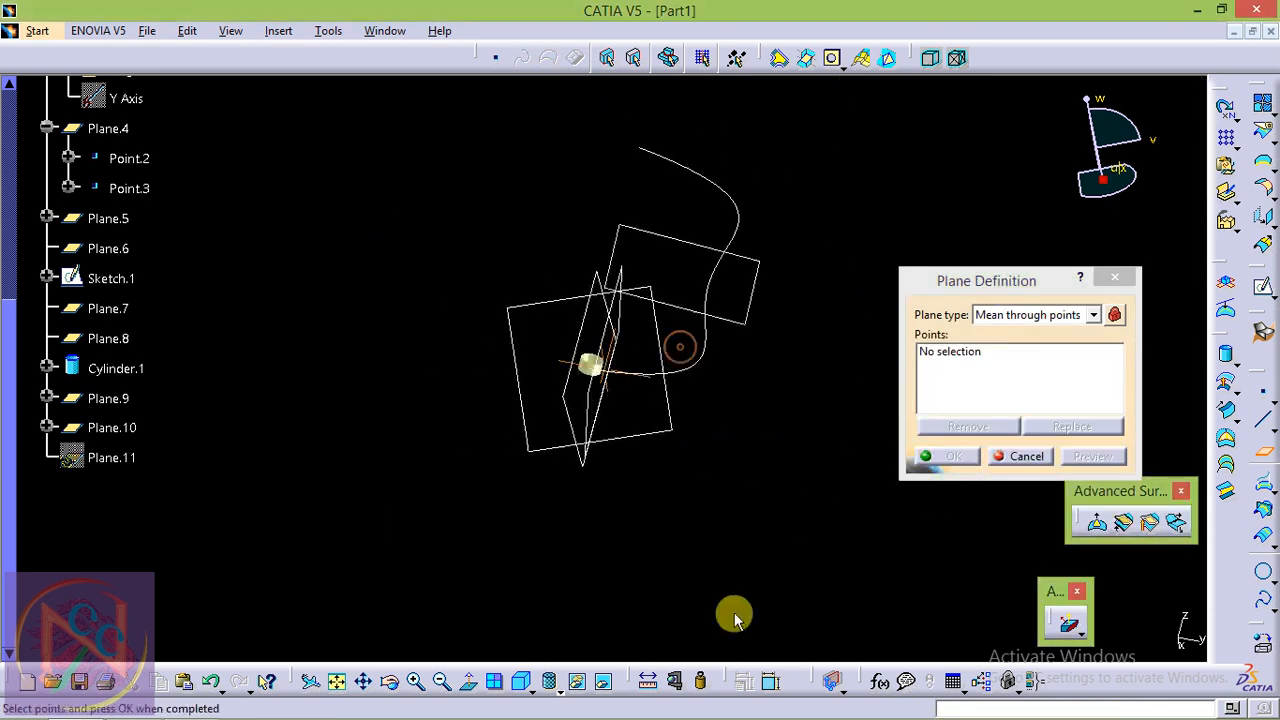
middle_click_drag(718, 513, 738, 634)
middle_click_drag(463, 285, 396, 546)
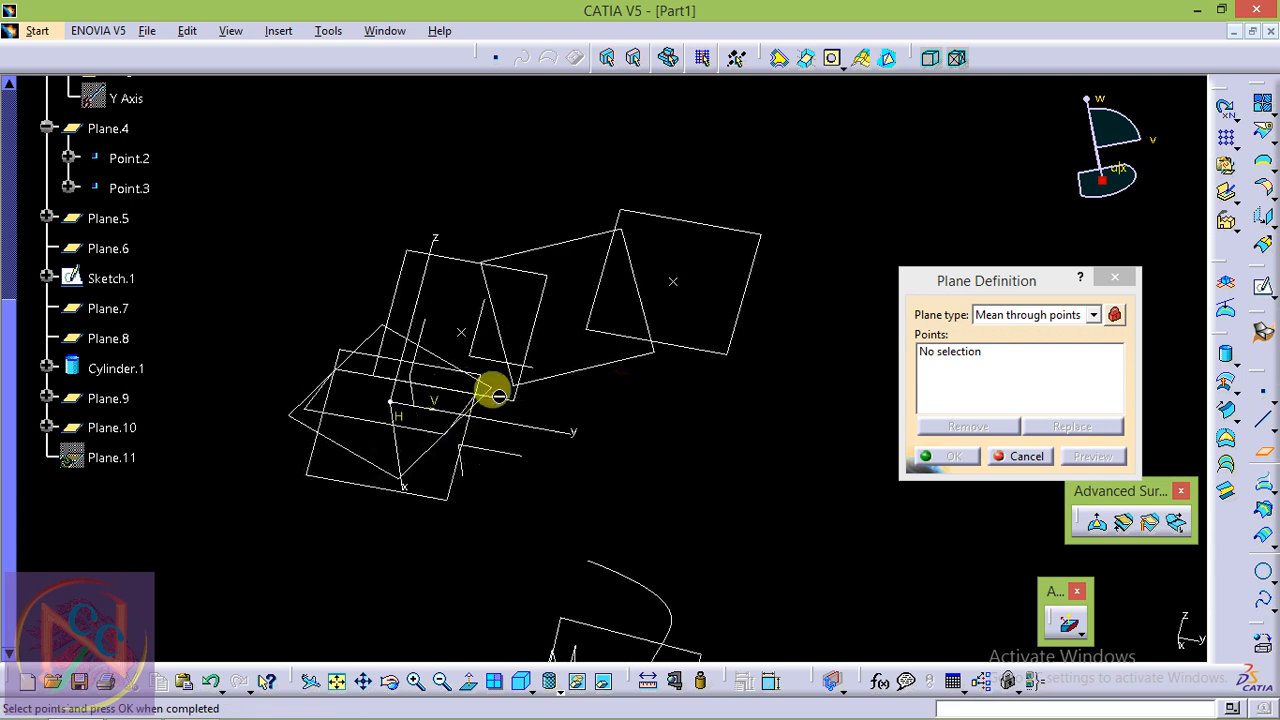
left_click(463, 332)
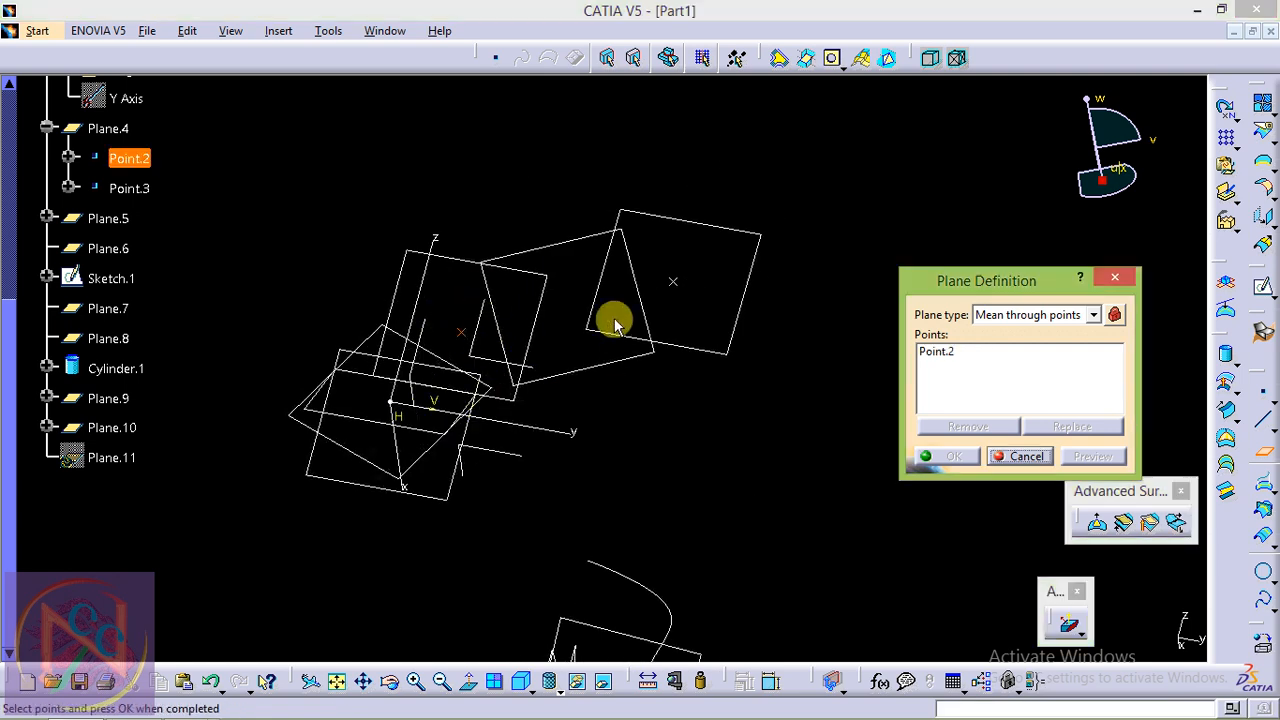
left_click(676, 282)
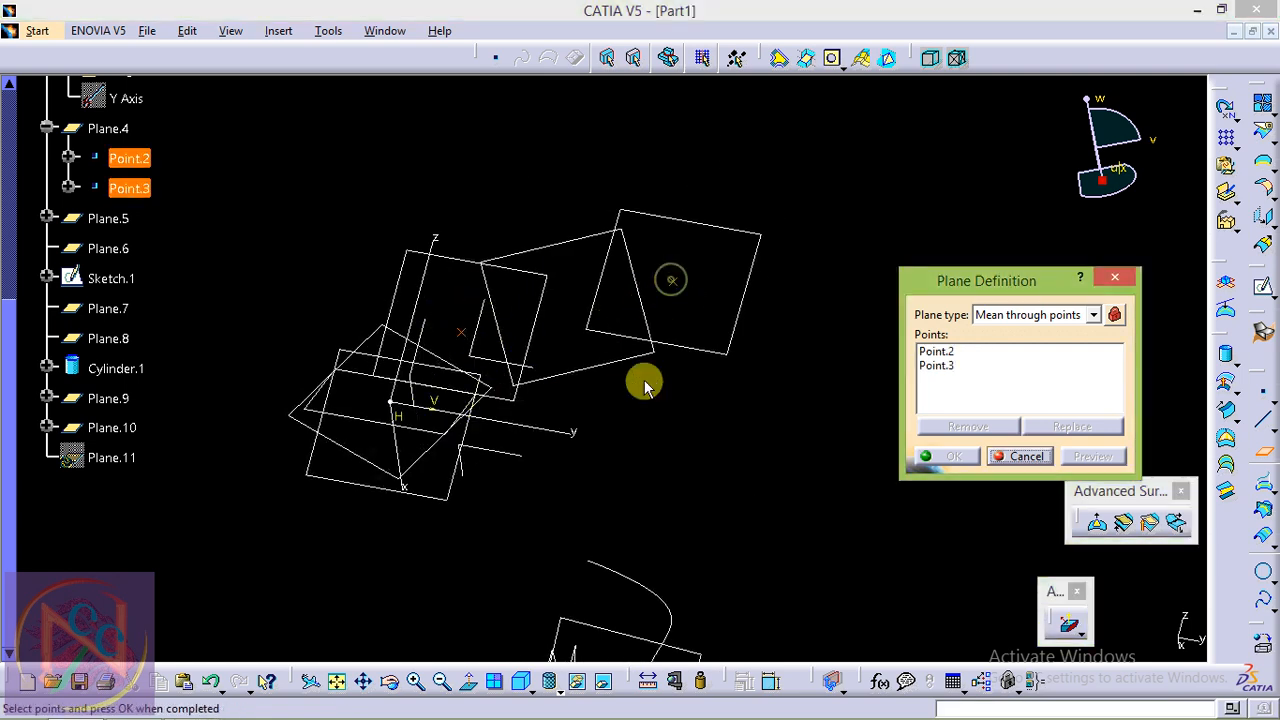
left_click(389, 401)
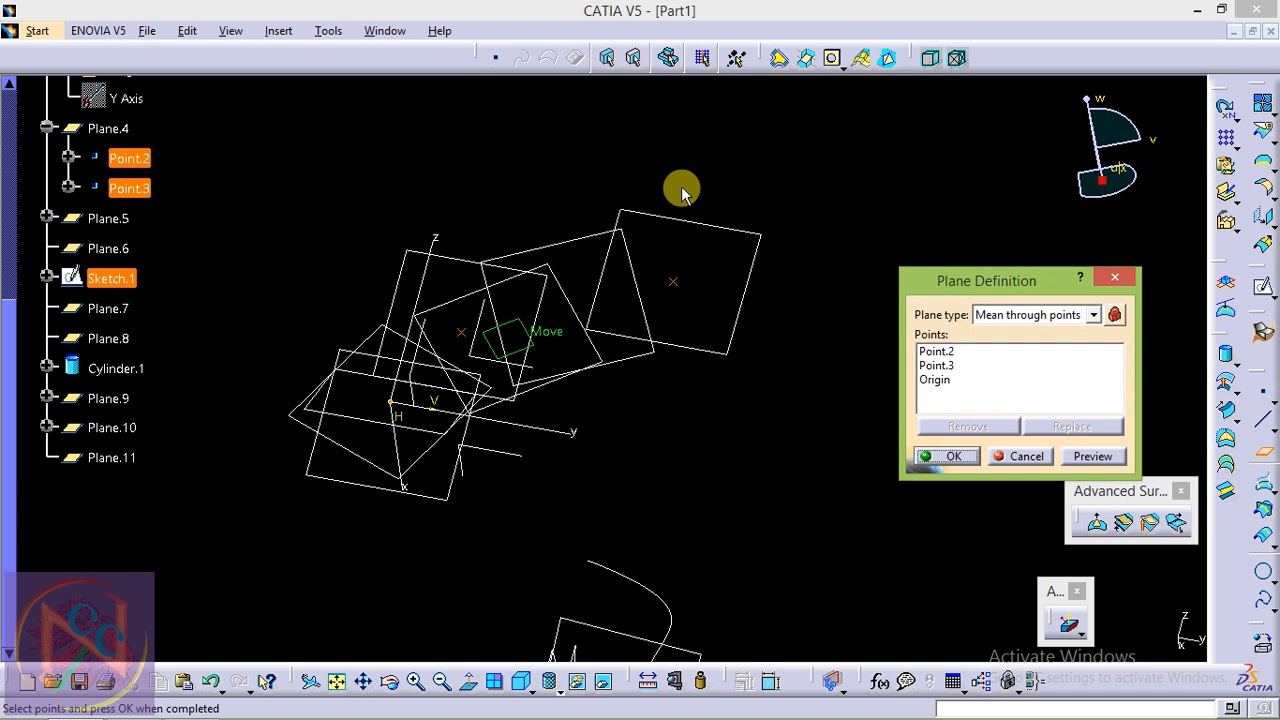
left_click(944, 456)
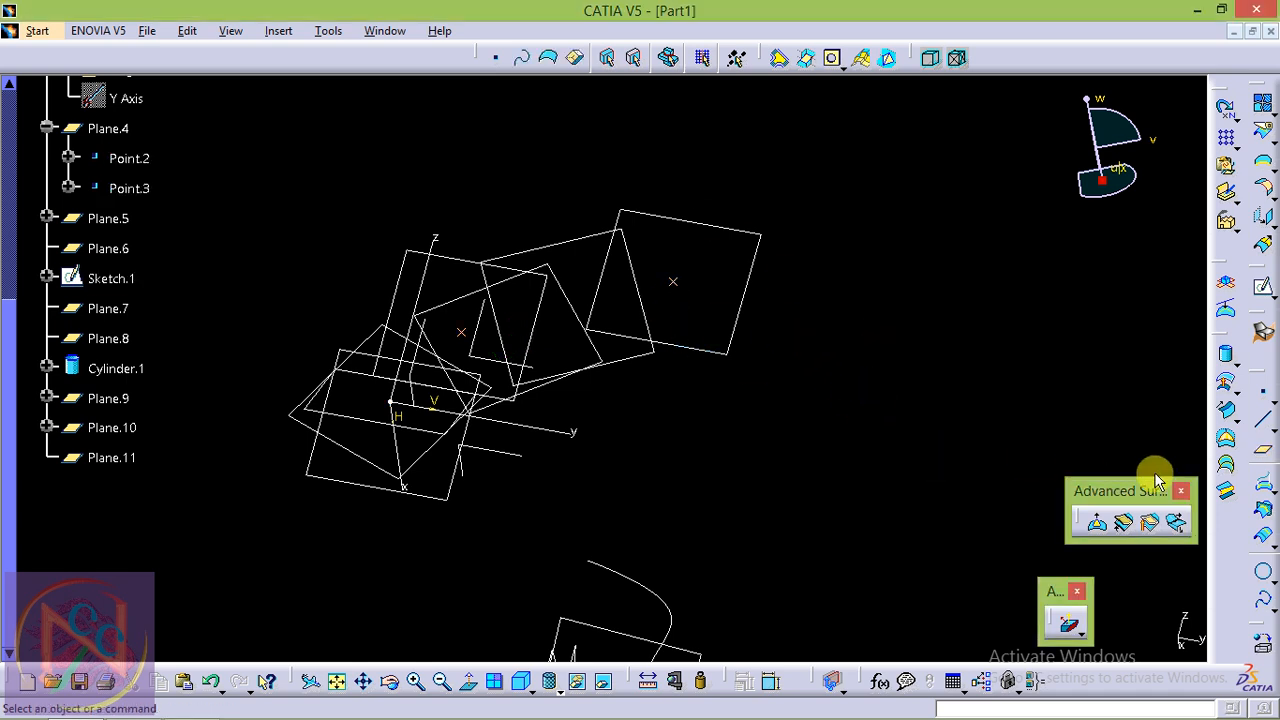
Start another plane definition and show the available plane types
left_click(1262, 451)
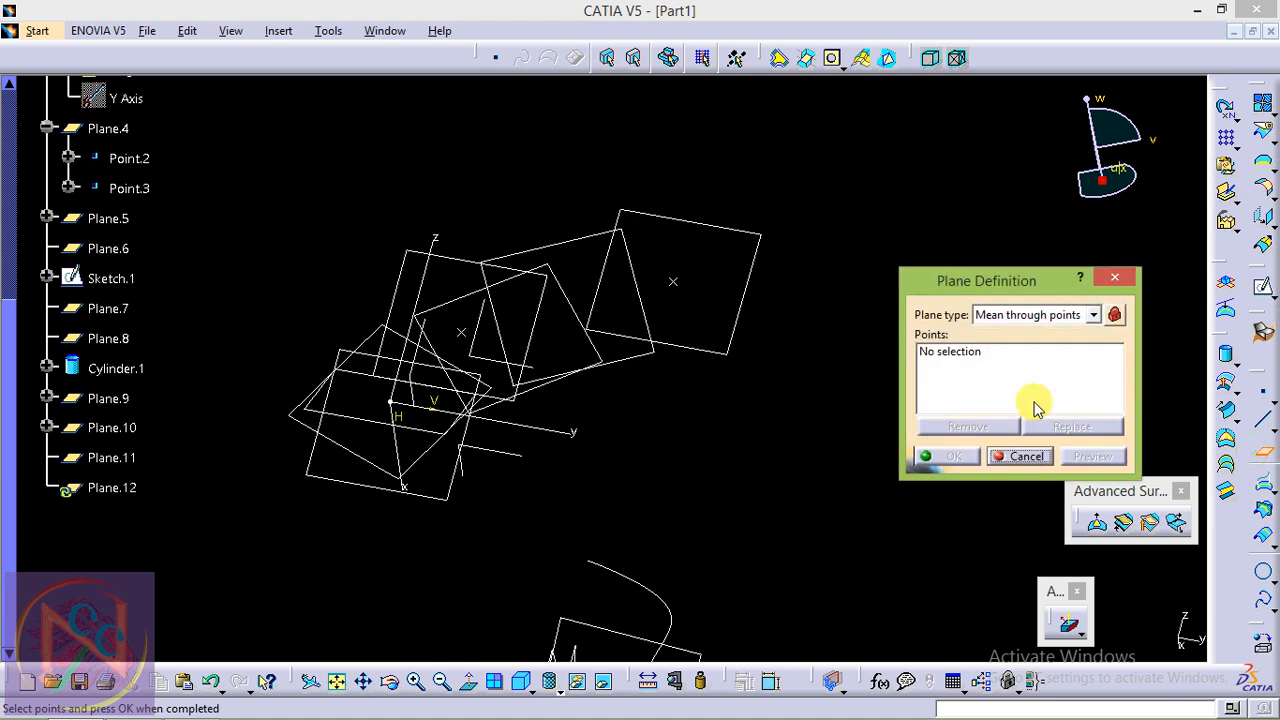
left_click(1060, 318)
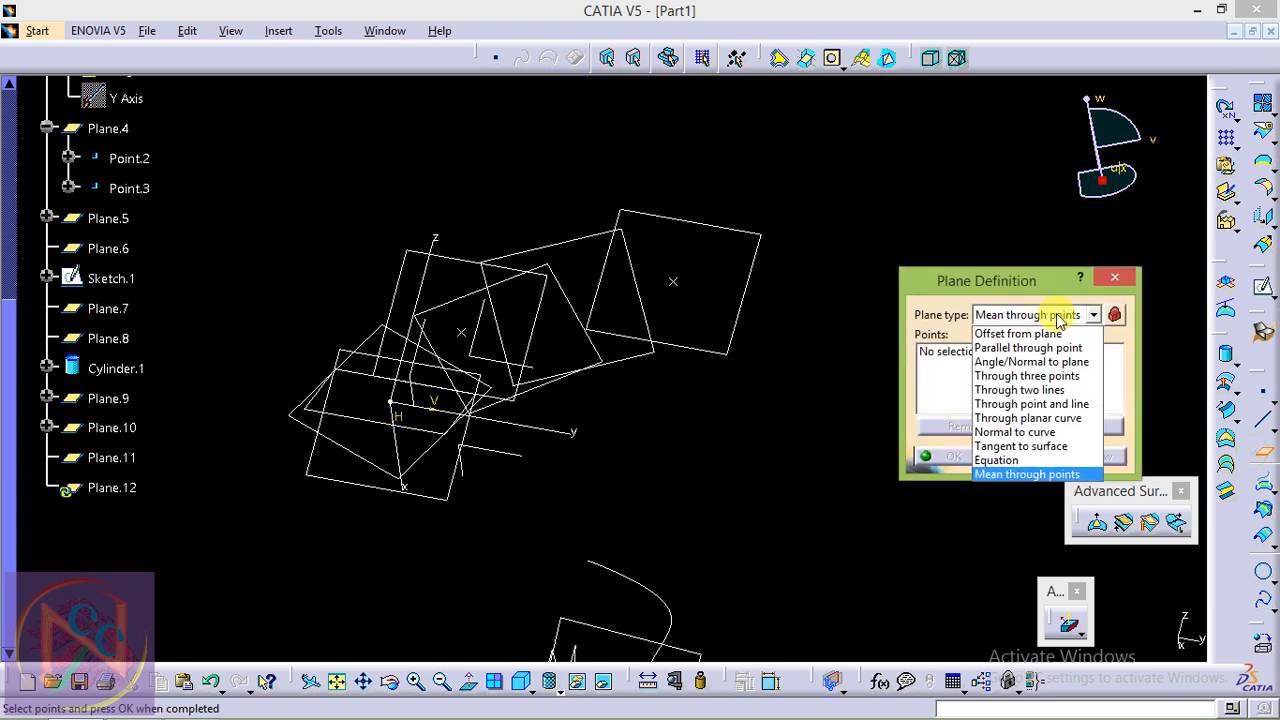